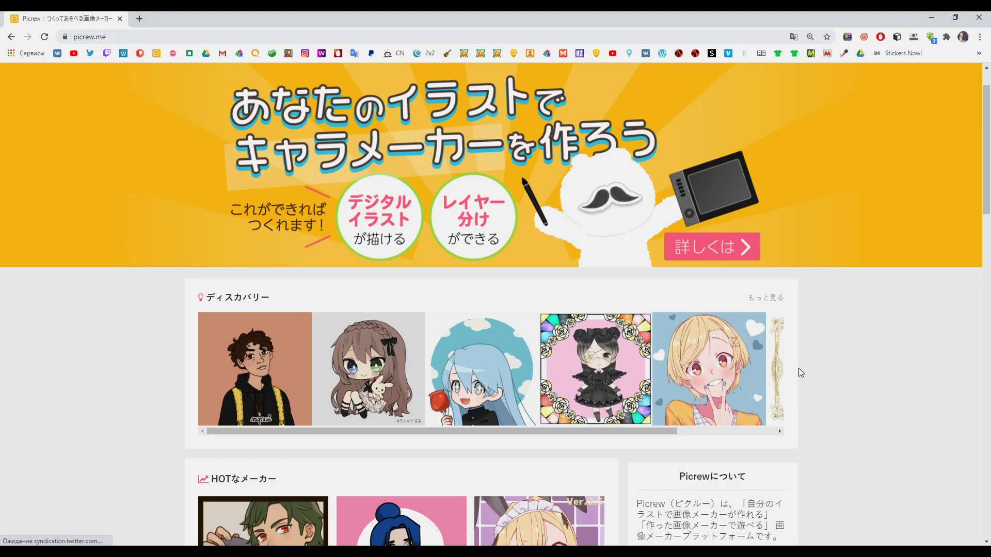
- Look through the Picrew home page and bring up the existing avatar maker
{"action": "scroll", "coordinate": [798, 367], "scroll_direction": "down", "scroll_amount": 4}
{"action": "scroll", "coordinate": [424, 433], "scroll_direction": "down", "scroll_amount": 4}
{"action": "scroll", "coordinate": [425, 432], "scroll_direction": "up", "scroll_amount": 10}
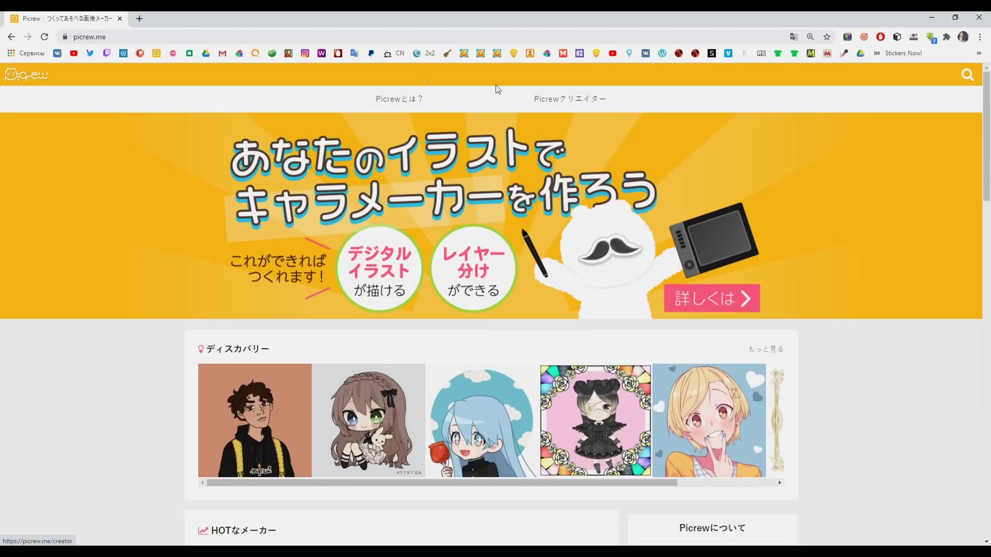
{"action": "left_click", "coordinate": [140, 20]}
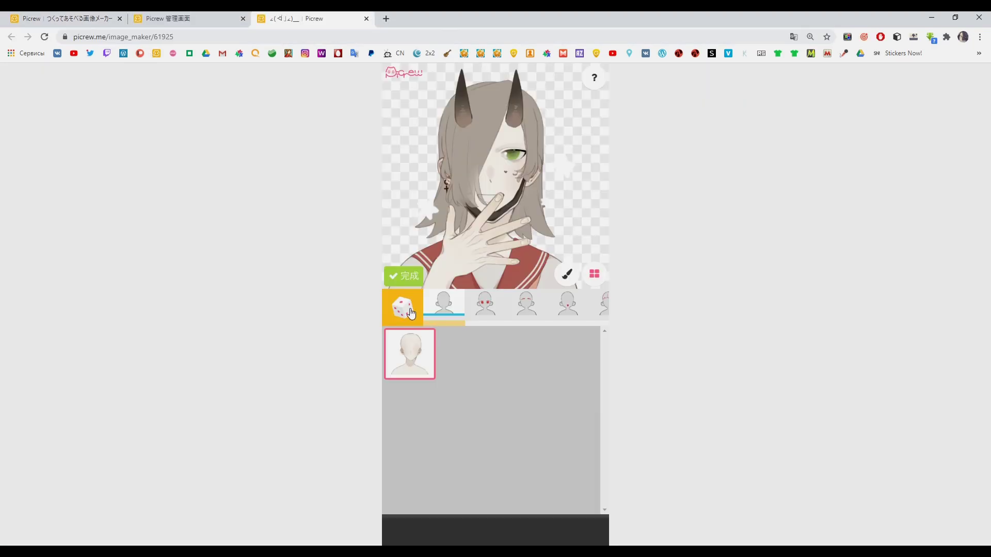
- Try out the avatar maker by switching between several eye styles and randomizing the whole character
{"action": "left_click", "coordinate": [407, 310]}
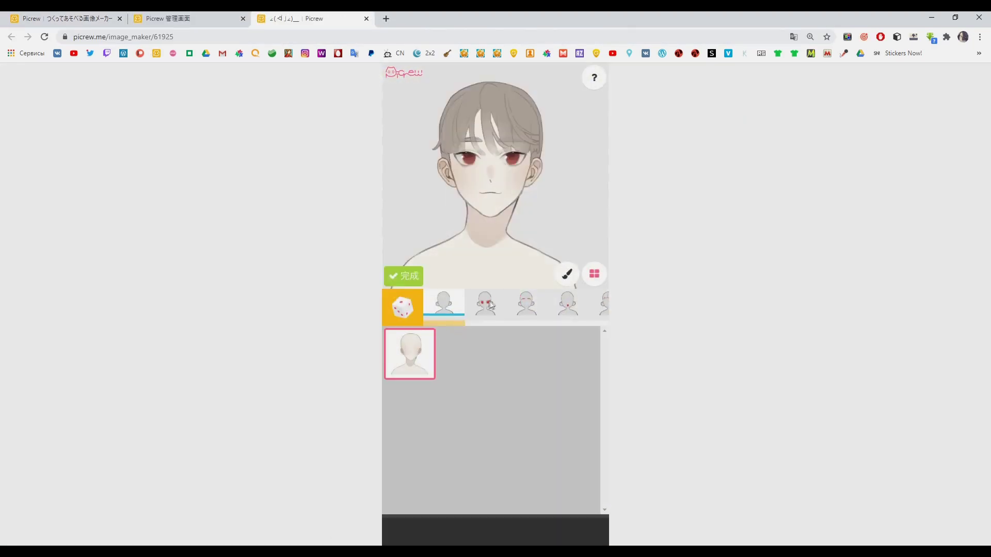
{"action": "left_click", "coordinate": [490, 306]}
{"action": "left_click", "coordinate": [516, 354]}
{"action": "left_click", "coordinate": [570, 354]}
{"action": "left_click", "coordinate": [454, 403]}
{"action": "left_click", "coordinate": [433, 394]}
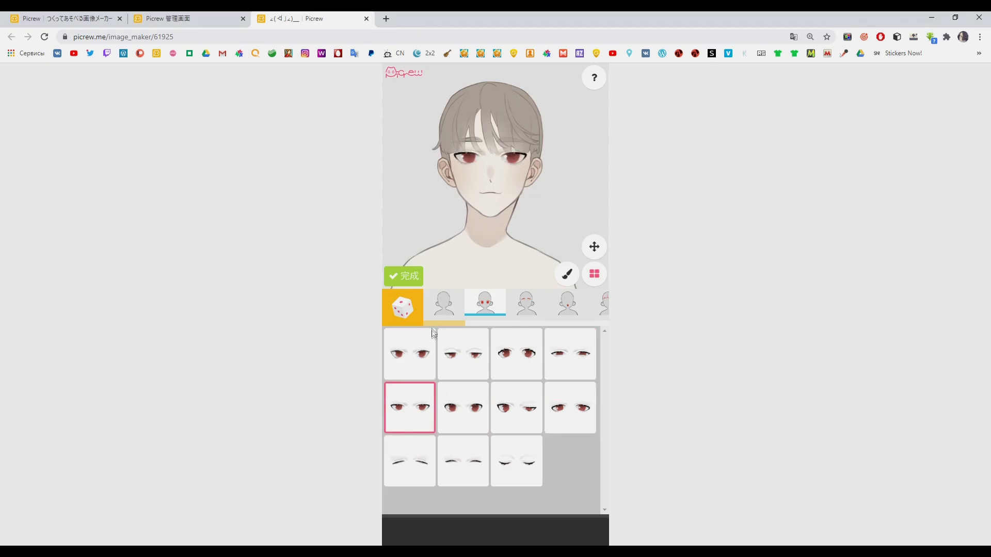
{"action": "left_click", "coordinate": [403, 308]}
{"action": "left_click", "coordinate": [507, 365]}
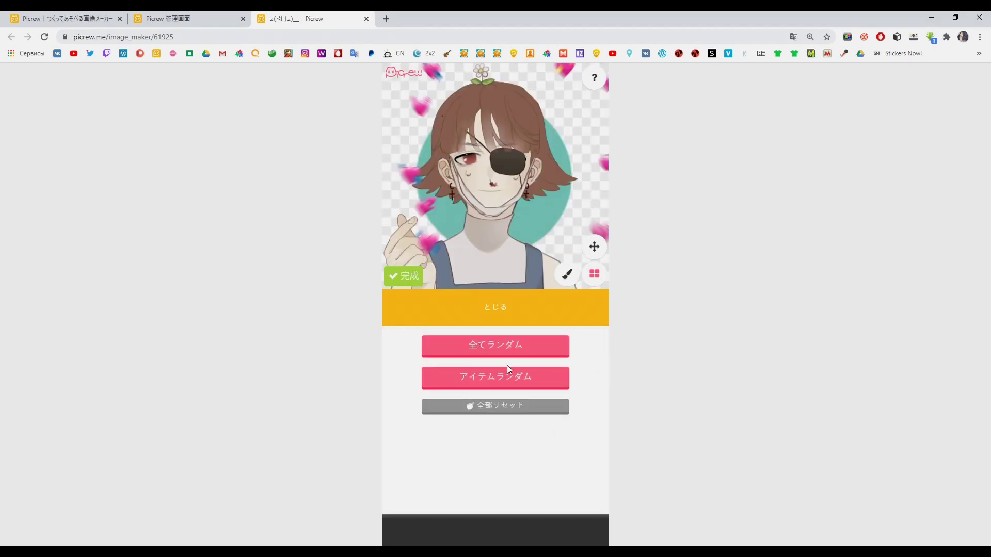
- Check the existing maker's management page and close both the management and avatar maker pages
{"action": "left_click", "coordinate": [163, 19]}
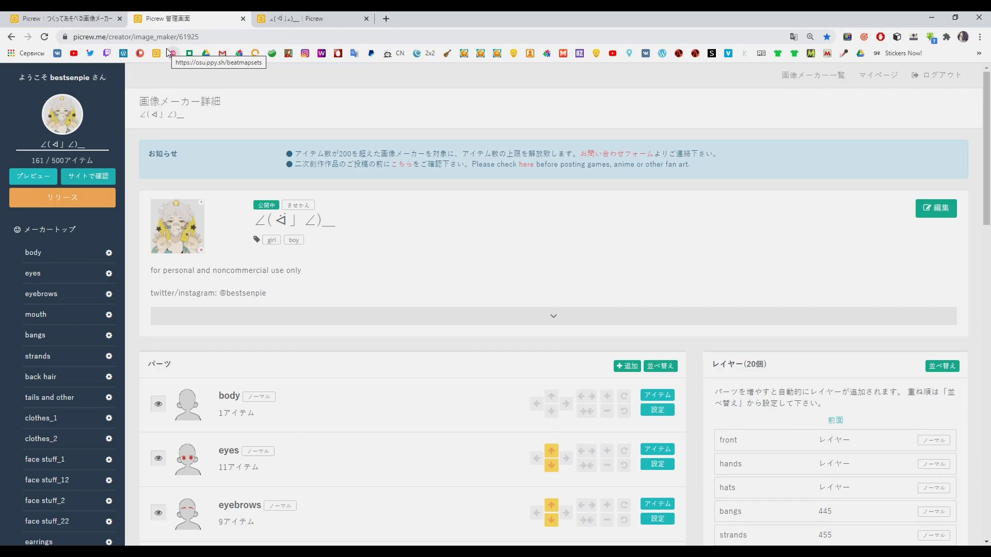
{"action": "left_click", "coordinate": [310, 19]}
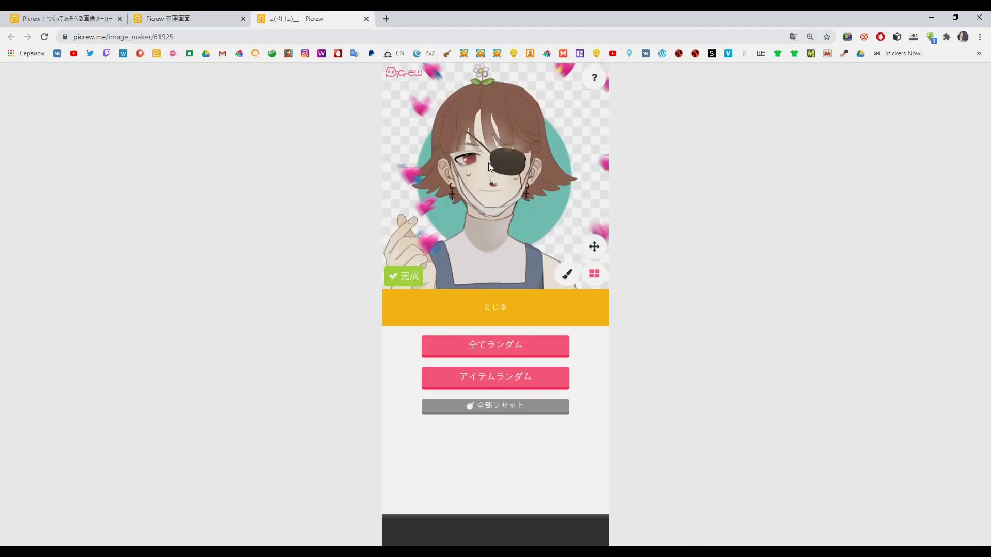
{"action": "key", "text": "ctrl+w"}
{"action": "key", "text": "ctrl+w"}
- Translate the Picrew home page from Japanese into Russian, choosing it as another translation language
{"action": "left_click", "coordinate": [791, 38]}
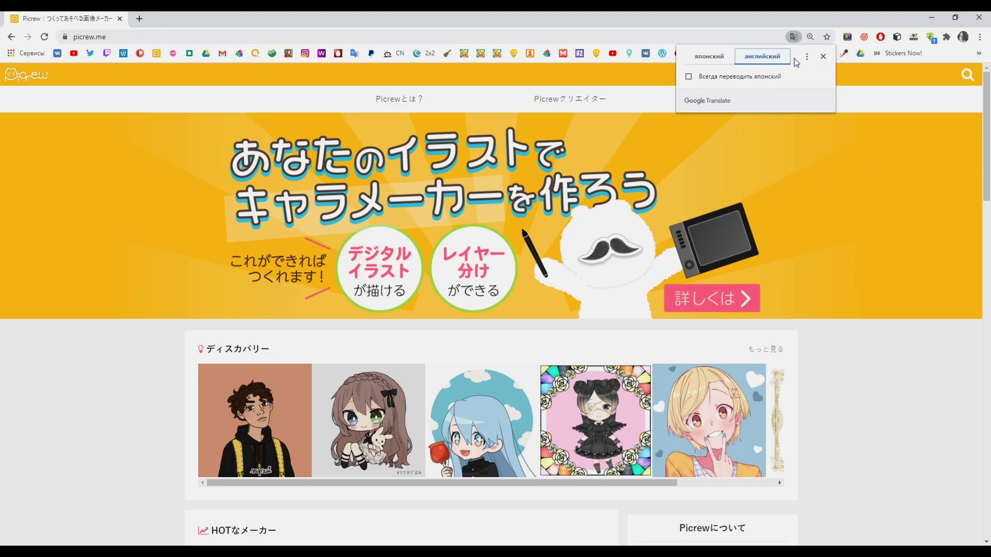
{"action": "left_click", "coordinate": [808, 58]}
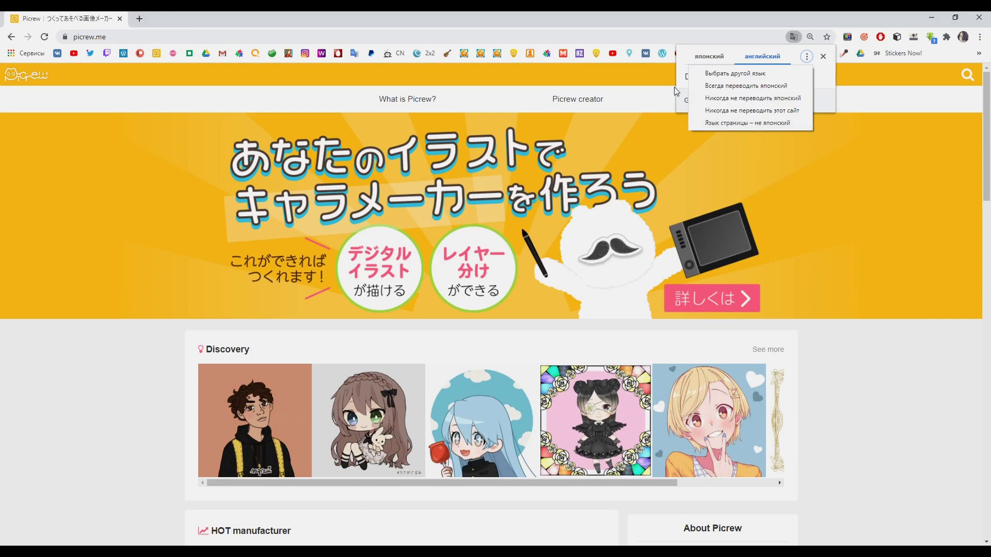
{"action": "left_click", "coordinate": [740, 74]}
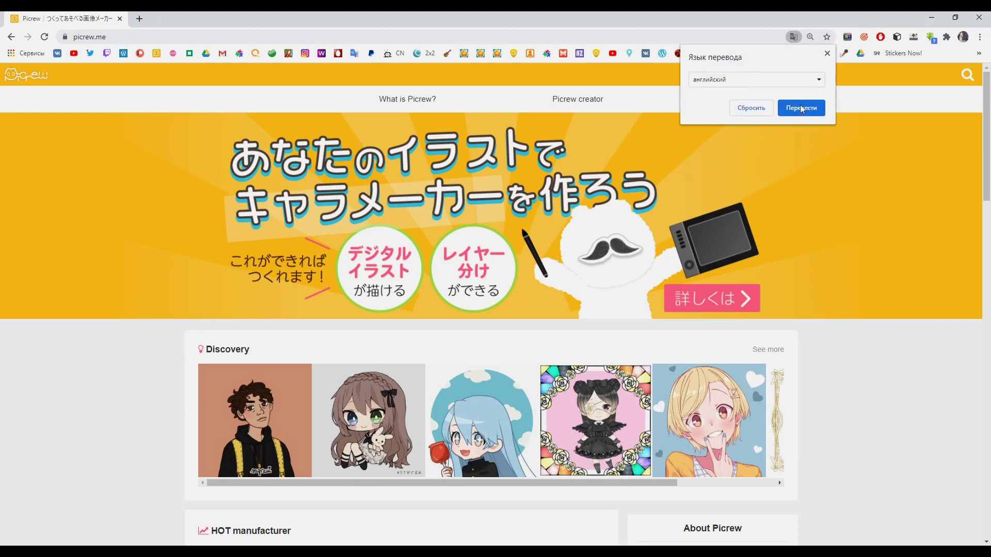
{"action": "left_click", "coordinate": [819, 82]}
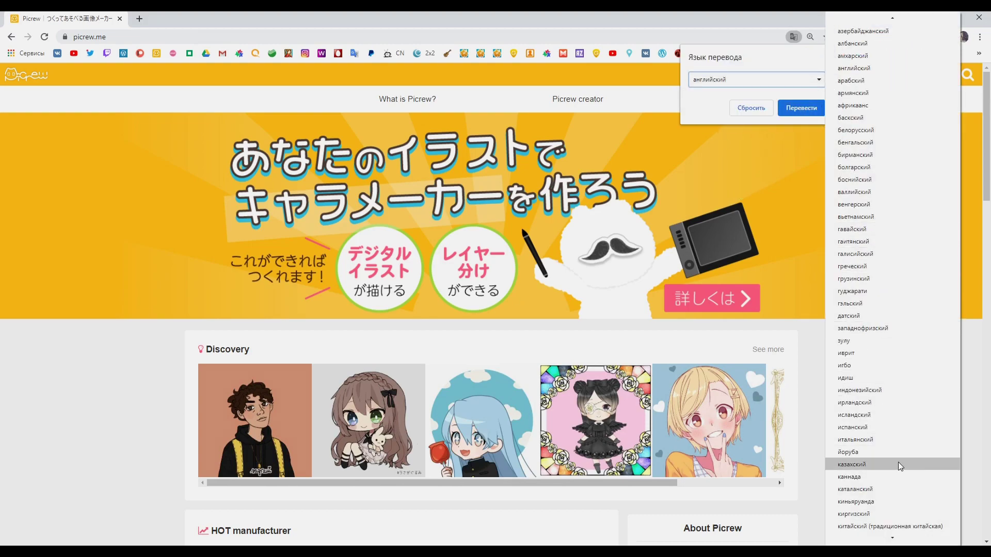
{"action": "scroll", "coordinate": [898, 463], "scroll_direction": "down", "scroll_amount": 5}
{"action": "left_click", "coordinate": [877, 354]}
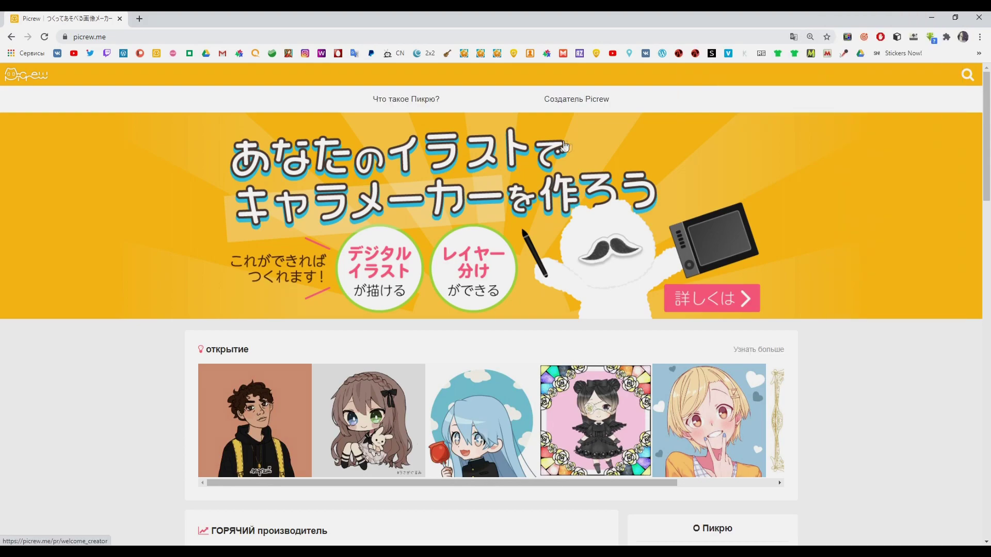
- Open the Picrew creator section and register a new image maker named "maker" of type Kisekae
{"action": "left_click", "coordinate": [587, 100]}
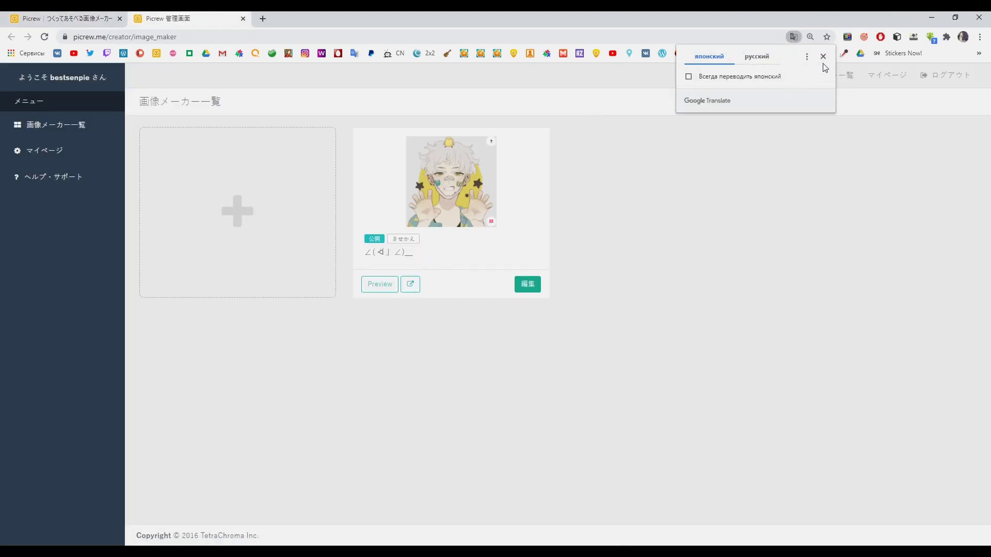
{"action": "left_click", "coordinate": [823, 57]}
{"action": "left_click", "coordinate": [269, 223]}
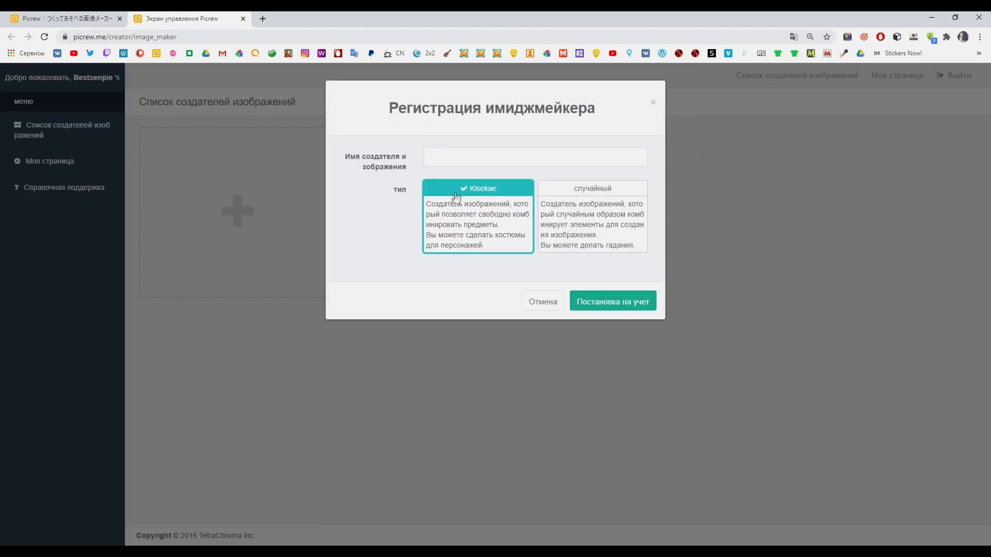
{"action": "left_click", "coordinate": [578, 233]}
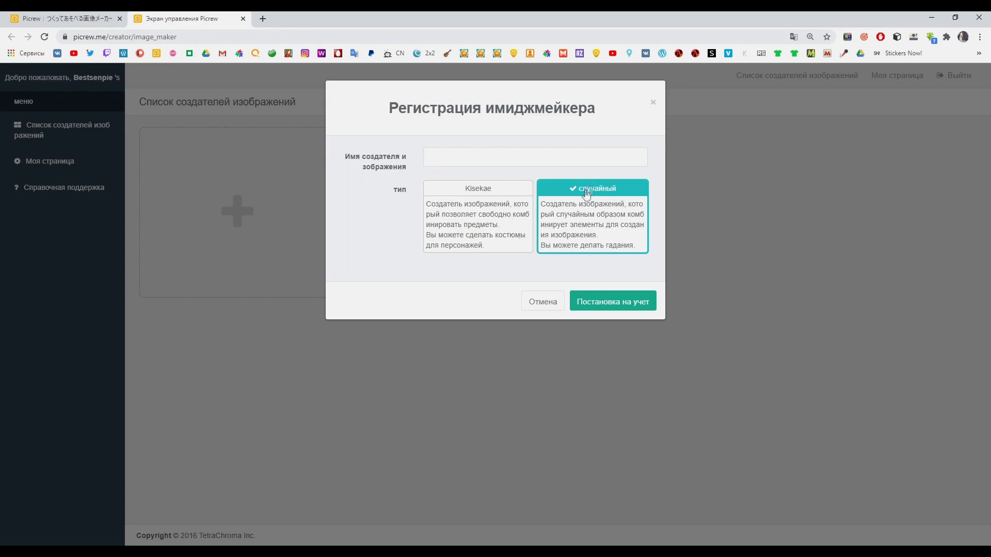
{"action": "left_click", "coordinate": [480, 239]}
{"action": "left_click", "coordinate": [457, 158]}
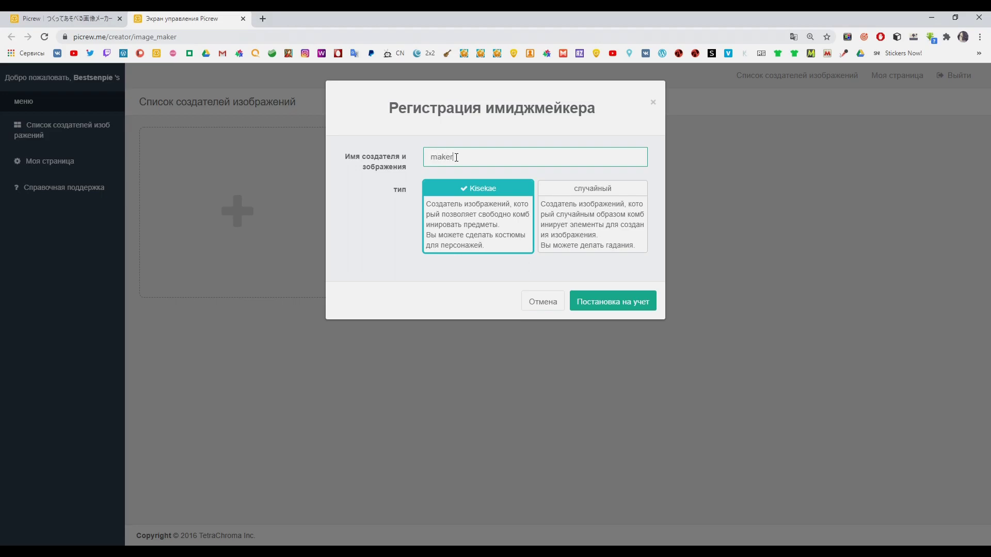
{"action": "left_click", "coordinate": [646, 304]}
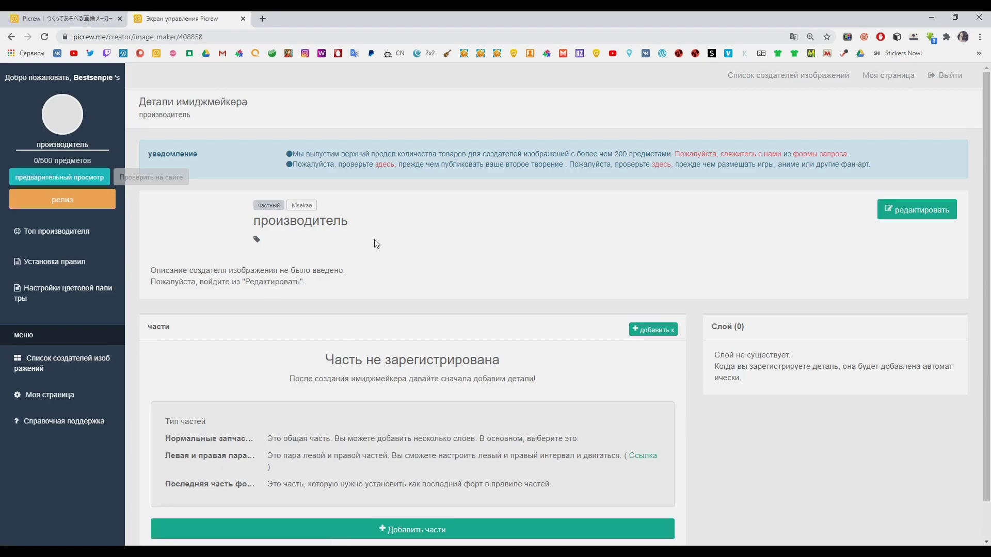
- Highlight the new maker's title and its item counter on the details page
{"action": "left_click_drag", "start_coordinate": [312, 223], "coordinate": [372, 223]}
{"action": "left_click", "coordinate": [376, 239]}
{"action": "left_click_drag", "start_coordinate": [34, 162], "coordinate": [84, 161]}
{"action": "left_click", "coordinate": [92, 166]}
- Open the existing maker's details page and highlight the 200-item figure in the notice
{"action": "left_click", "coordinate": [67, 19]}
{"action": "left_click", "coordinate": [178, 19]}
{"action": "left_click", "coordinate": [11, 36]}
{"action": "left_click", "coordinate": [620, 189]}
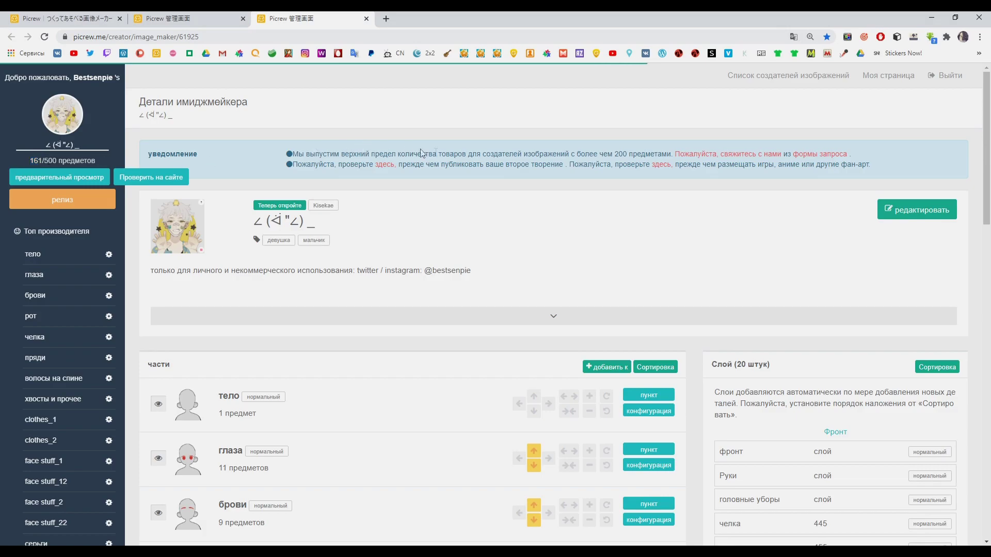
{"action": "left_click_drag", "start_coordinate": [614, 153], "coordinate": [650, 153]}
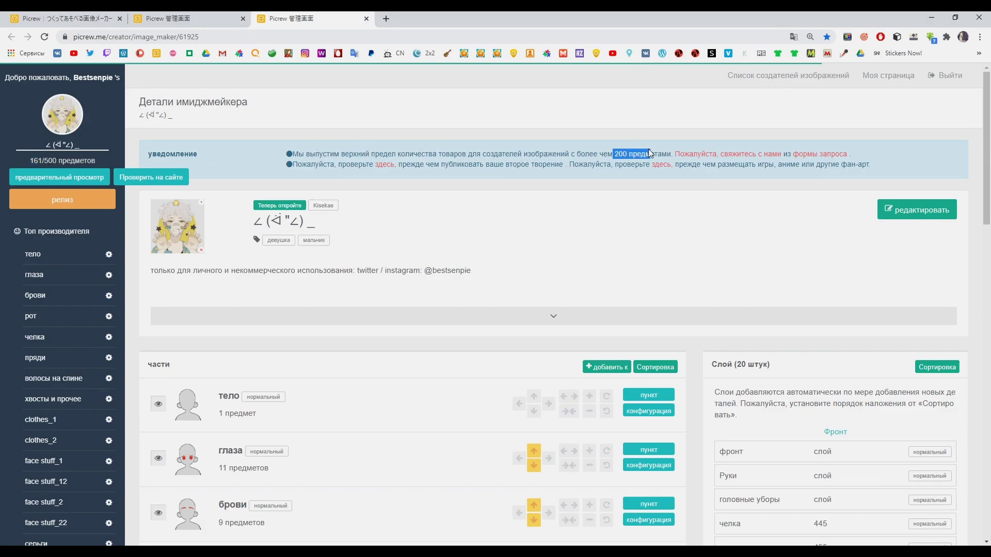
{"action": "left_click", "coordinate": [649, 228]}
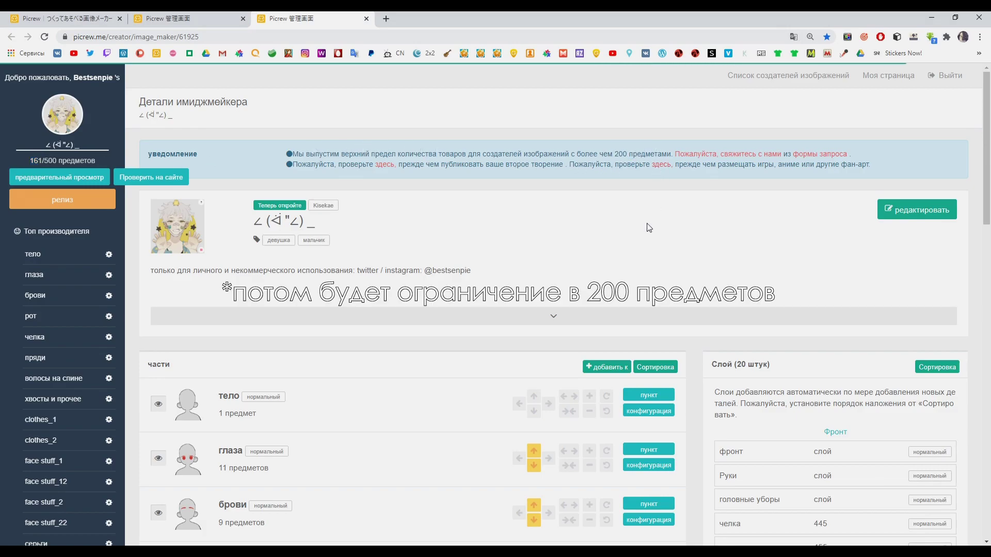
- Review the existing maker's full list of parts and return to the new maker's page
{"action": "scroll", "coordinate": [517, 247], "scroll_direction": "down", "scroll_amount": 10}
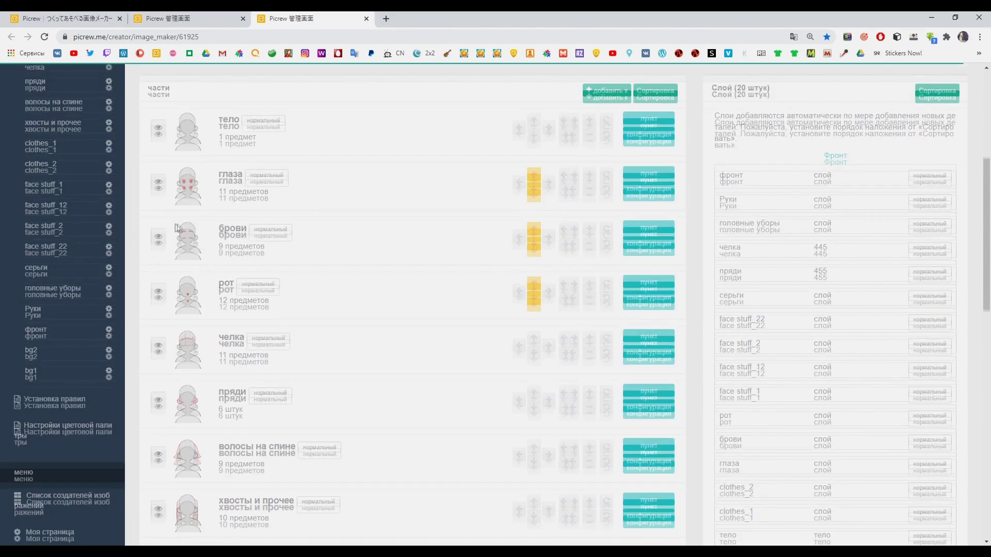
{"action": "scroll", "coordinate": [241, 365], "scroll_direction": "down", "scroll_amount": 8}
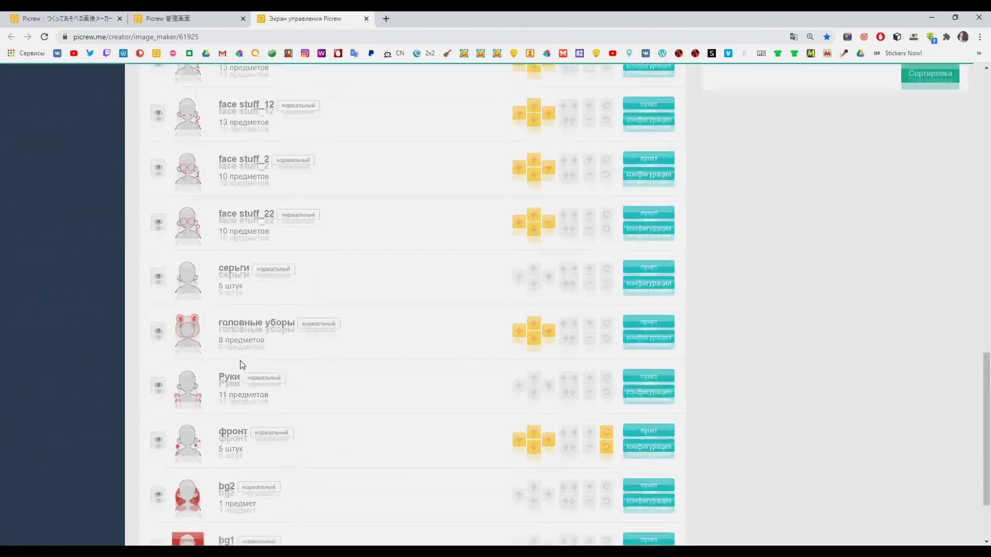
{"action": "left_click", "coordinate": [216, 18]}
{"action": "scroll", "coordinate": [413, 309], "scroll_direction": "down", "scroll_amount": 1}
- Open the picrew folder on the desktop in File Explorer
{"action": "right_click", "coordinate": [114, 551]}
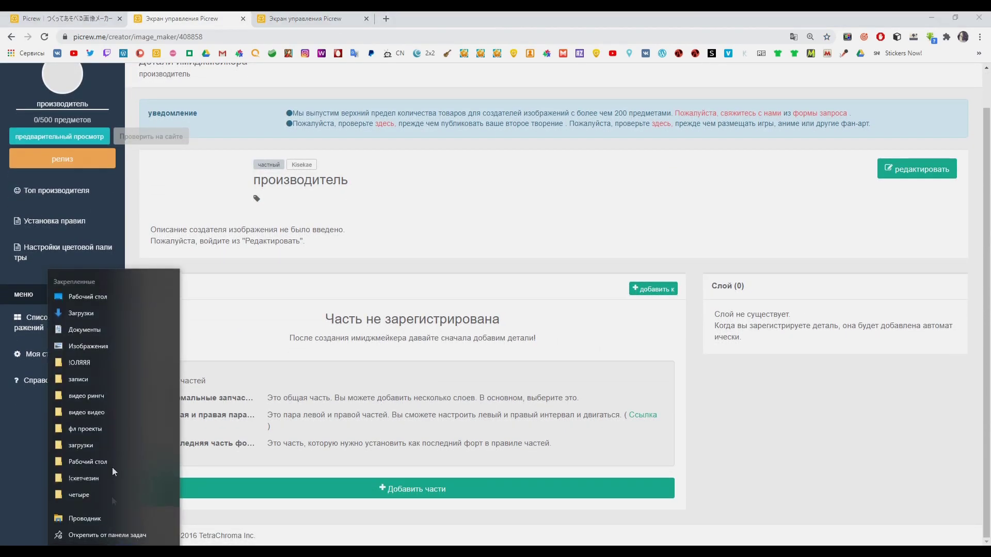
{"action": "left_click", "coordinate": [106, 292]}
{"action": "double_click", "coordinate": [531, 255]}
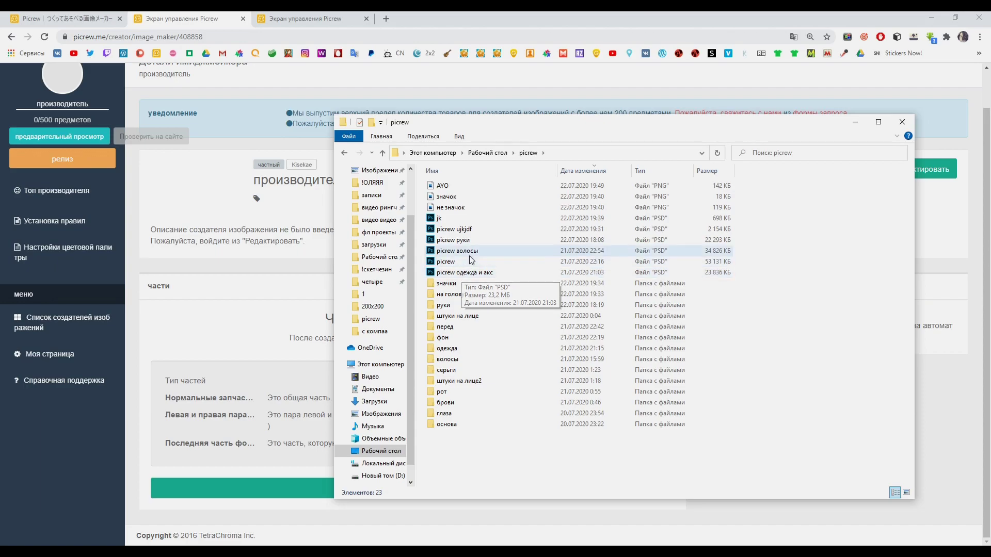
- Go over the PSD source files in the picrew folder, including those for hands, hair, and clothes and accessories
{"action": "left_click", "coordinate": [498, 260]}
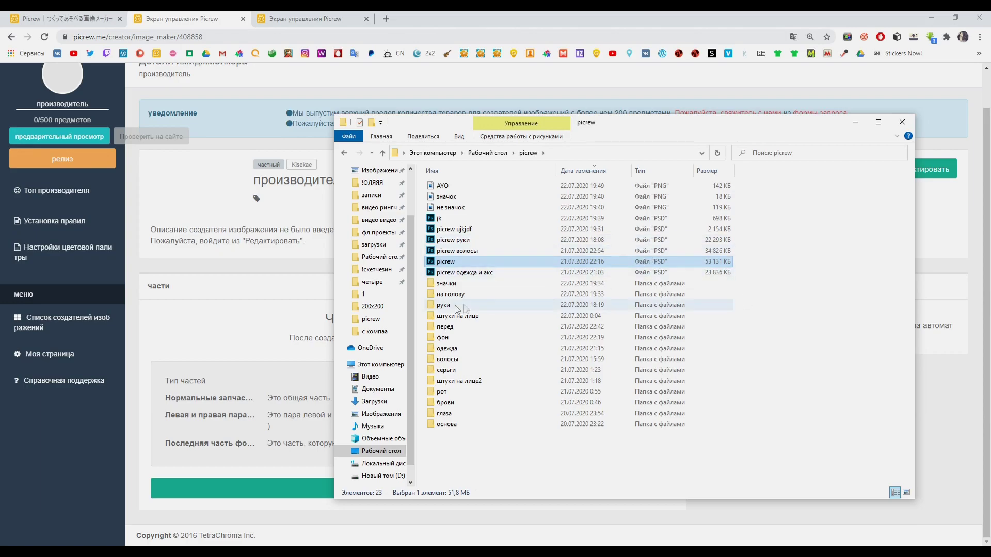
{"action": "left_click", "coordinate": [457, 272]}
{"action": "left_click", "coordinate": [459, 251]}
{"action": "left_click", "coordinate": [463, 240]}
{"action": "left_click", "coordinate": [465, 252]}
{"action": "left_click", "coordinate": [476, 274]}
{"action": "left_click", "coordinate": [453, 240]}
{"action": "left_click", "coordinate": [454, 229]}
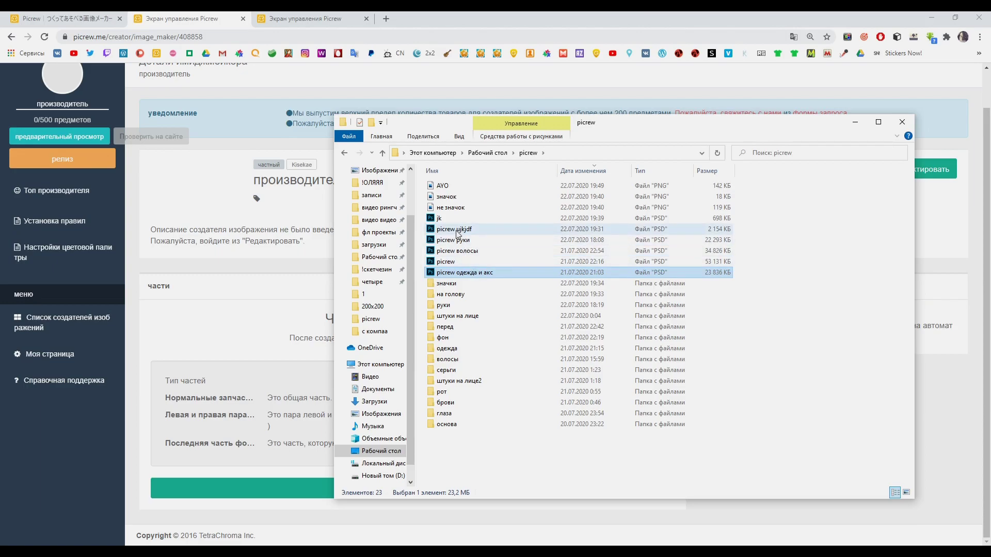
{"action": "left_click", "coordinate": [440, 218]}
- Open the picrew PSD file in PaintTool SAI
{"action": "right_click", "coordinate": [470, 261]}
{"action": "left_click", "coordinate": [453, 263]}
{"action": "right_click", "coordinate": [453, 263]}
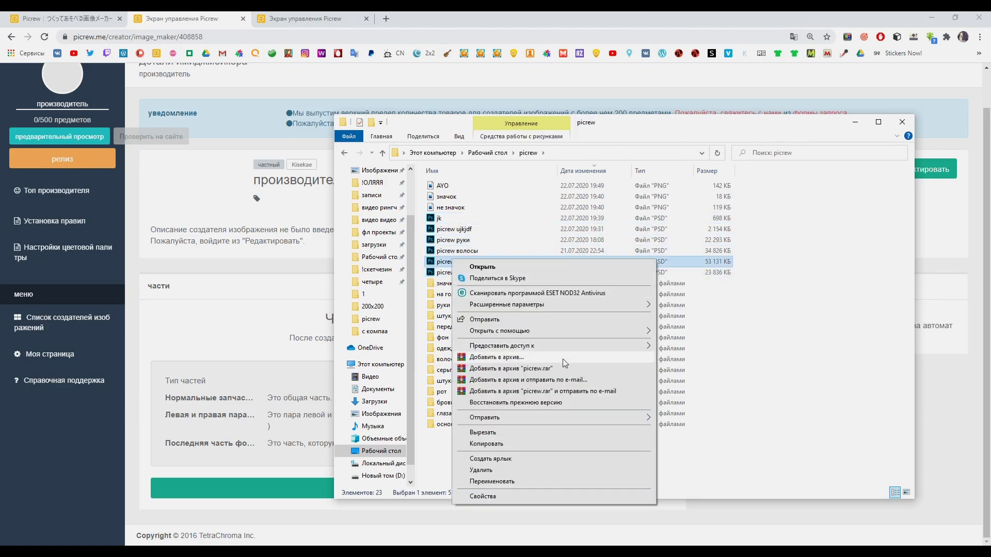
{"action": "mouse_move", "coordinate": [586, 332]}
{"action": "left_click", "coordinate": [681, 333]}
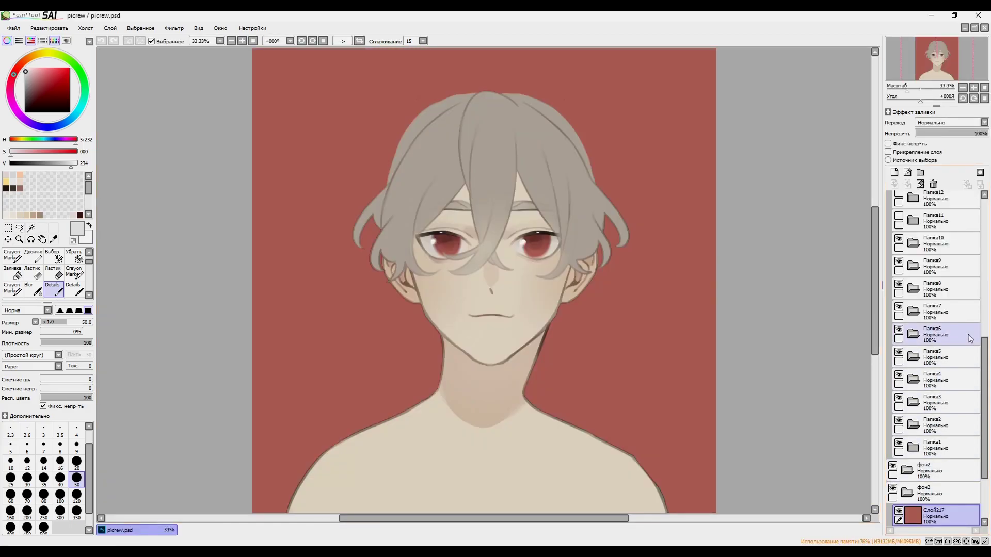
- Select the body base layer Слой45 in the основа folder and leave its name dialog
{"action": "left_click", "coordinate": [915, 344]}
{"action": "left_click", "coordinate": [908, 323]}
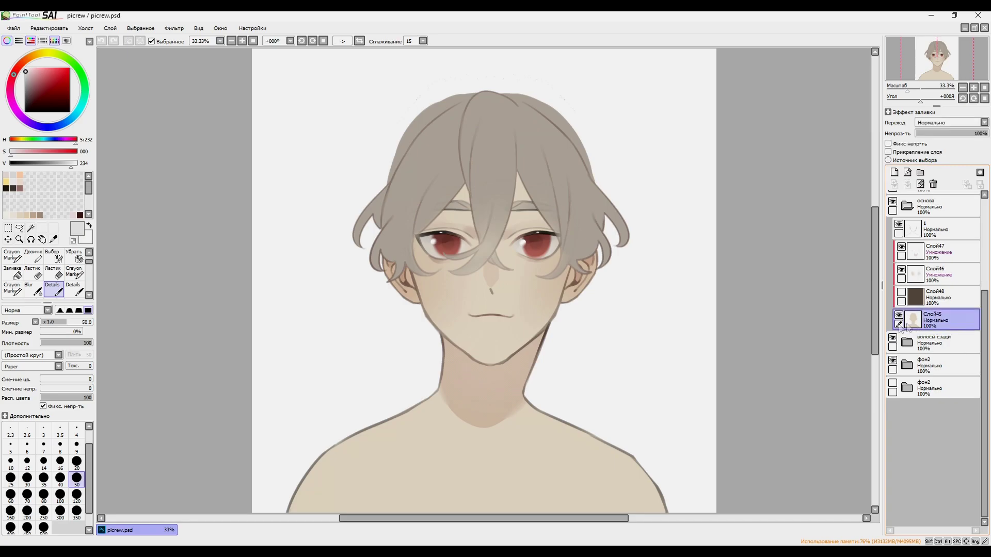
{"action": "double_click", "coordinate": [908, 318]}
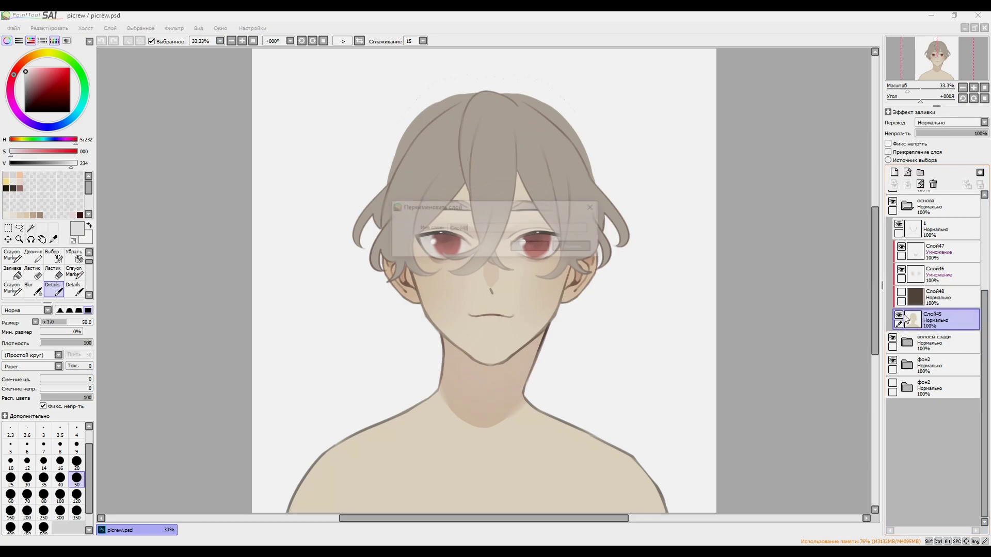
{"action": "left_click", "coordinate": [565, 251]}
- Make the clipped dark skin layer Слой48 above the body base visible
{"action": "left_click", "coordinate": [924, 292]}
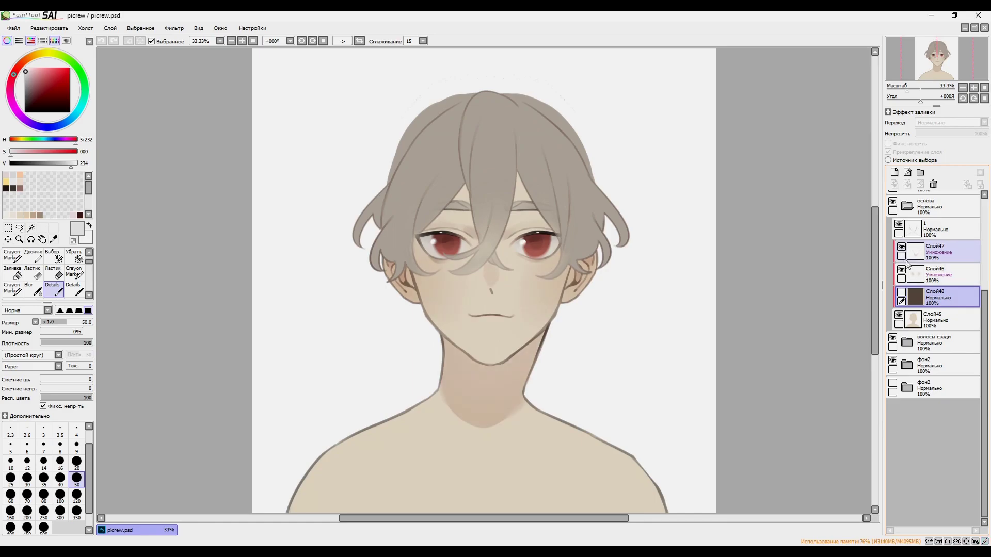
{"action": "left_click", "coordinate": [932, 283]}
{"action": "left_click", "coordinate": [935, 298]}
{"action": "left_click", "coordinate": [902, 292]}
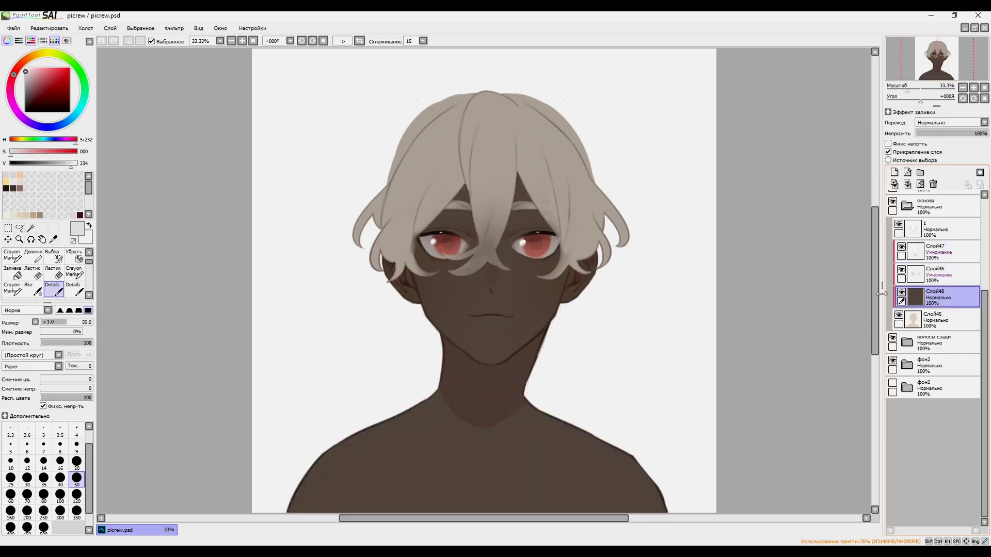
- Clear layer Слой48 and fill it with a light beige skin tone from the saved swatches
{"action": "scroll", "coordinate": [27, 209], "scroll_direction": "down", "scroll_amount": 3}
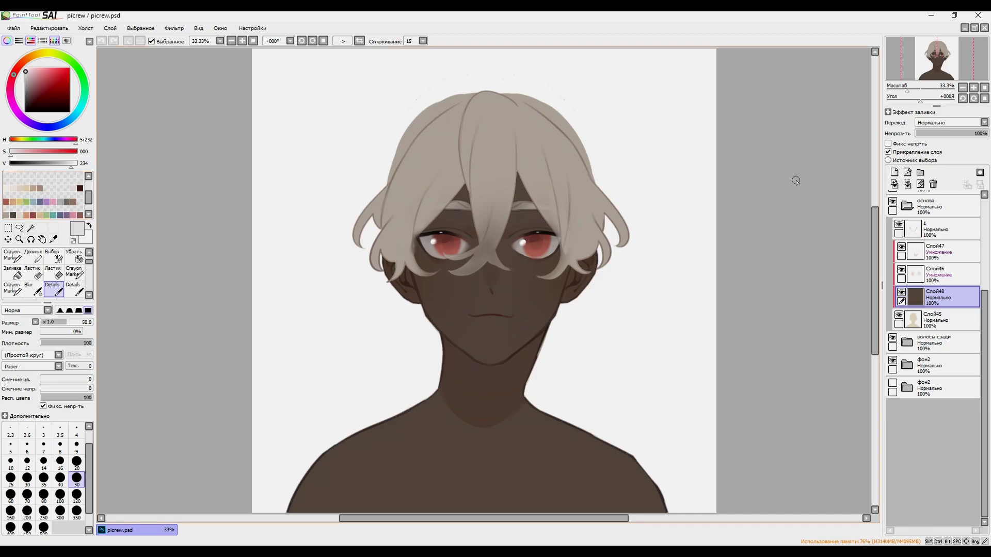
{"action": "left_click", "coordinate": [921, 184]}
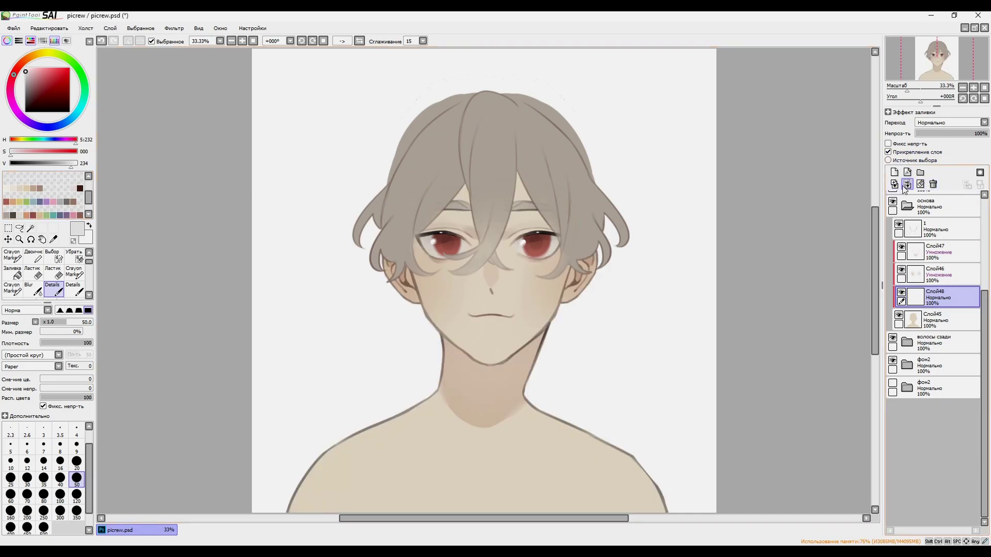
{"action": "left_click", "coordinate": [12, 272]}
{"action": "scroll", "coordinate": [31, 196], "scroll_direction": "up", "scroll_amount": 1}
{"action": "left_click", "coordinate": [25, 181]}
{"action": "left_click", "coordinate": [486, 444]}
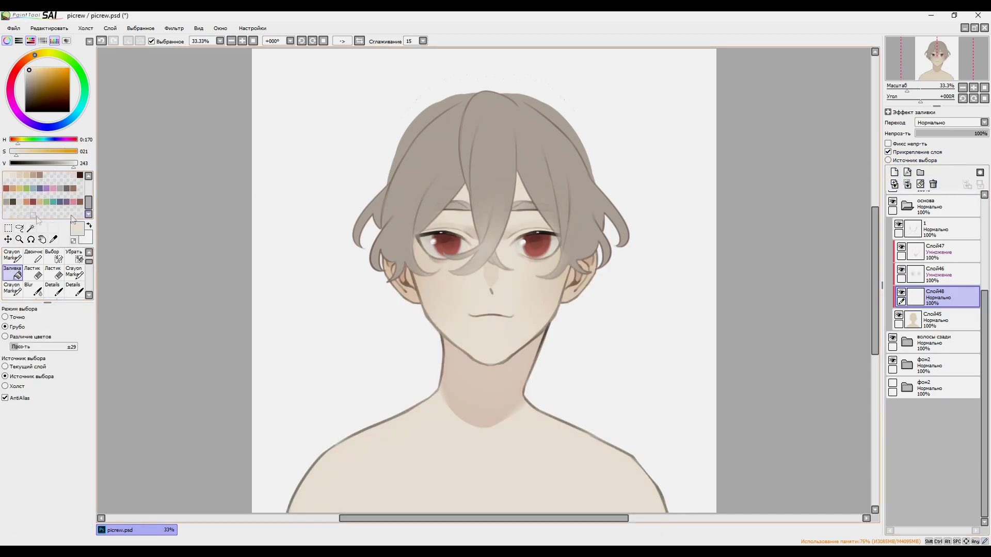
- Refill layer Слой48 with the darker tan skin swatch and compare it with the Multiply layers Слой46 and Слой47 hidden and shown again
{"action": "left_click", "coordinate": [32, 176]}
{"action": "left_click", "coordinate": [354, 307]}
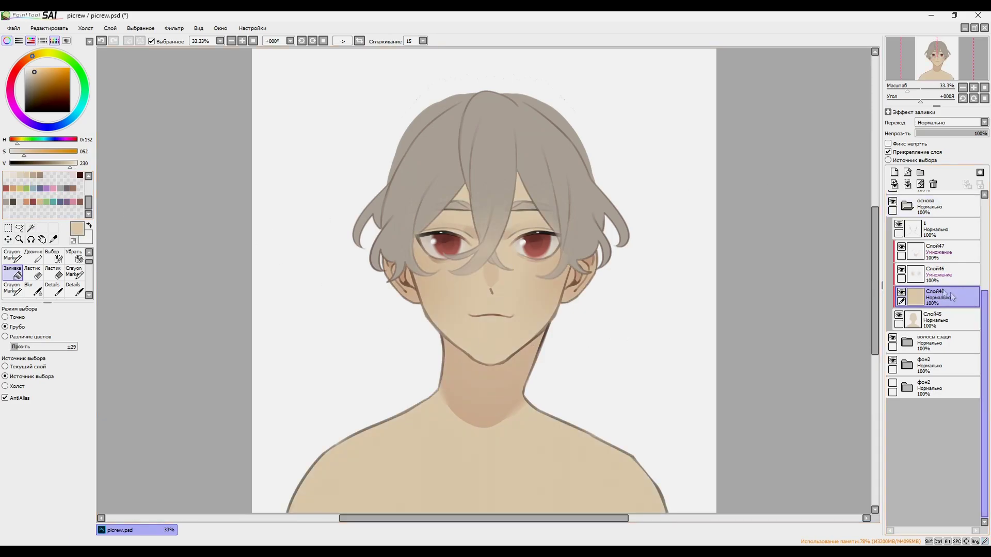
{"action": "left_click", "coordinate": [901, 270]}
{"action": "left_click", "coordinate": [901, 247]}
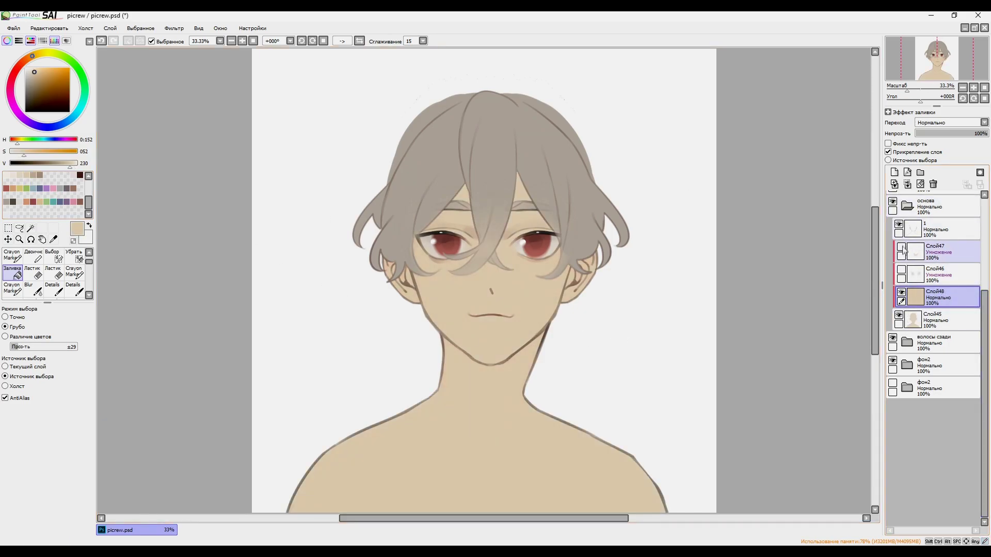
{"action": "left_click", "coordinate": [901, 247]}
{"action": "left_click", "coordinate": [901, 270]}
- Hide the folders волосы и другое, лицо, одежда и акс, руки, всякое спереди, волосы сзади and фон2, keeping основа visible
{"action": "scroll", "coordinate": [903, 279], "scroll_direction": "up", "scroll_amount": 3}
{"action": "left_click", "coordinate": [892, 266]}
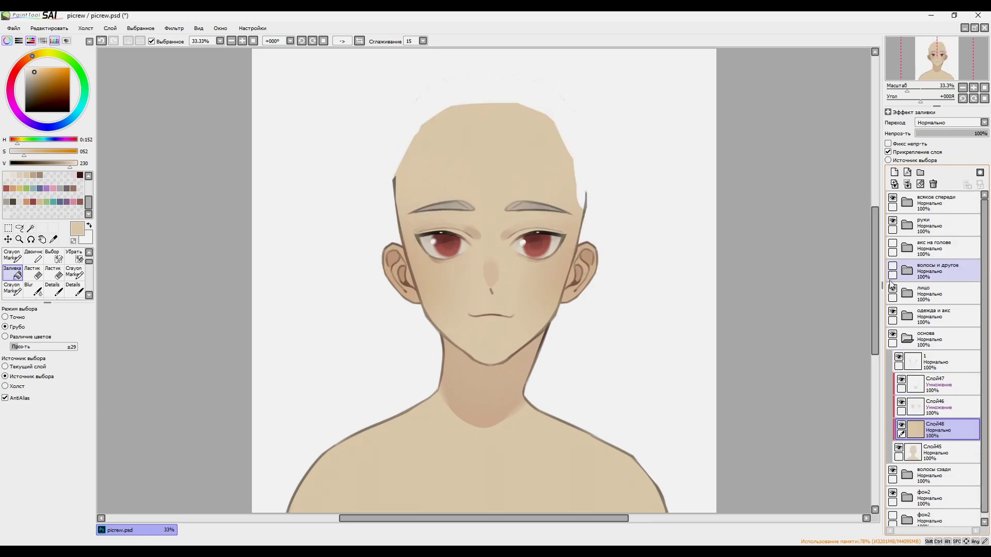
{"action": "left_click", "coordinate": [892, 289]}
{"action": "left_click", "coordinate": [893, 311]}
{"action": "left_click", "coordinate": [892, 221]}
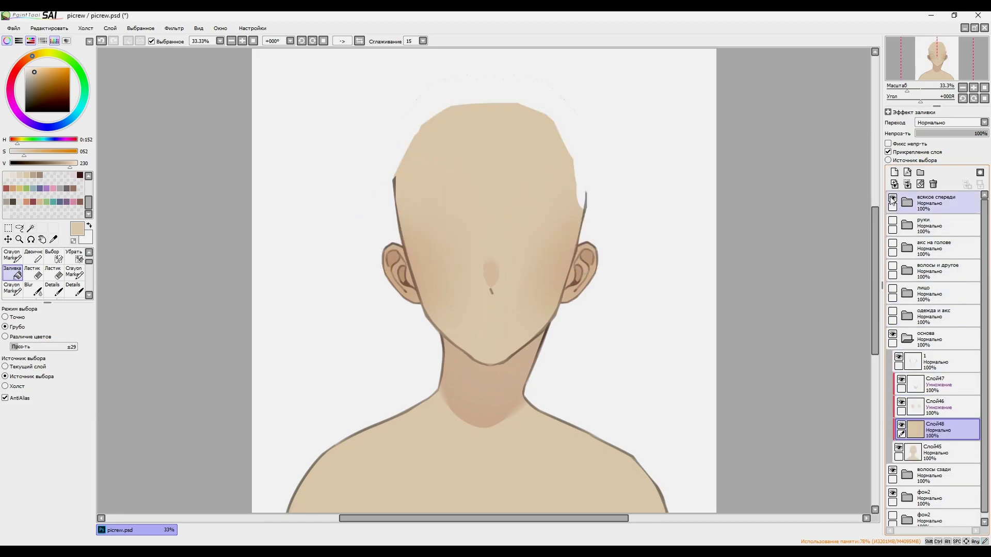
{"action": "left_click", "coordinate": [892, 198]}
{"action": "scroll", "coordinate": [894, 348], "scroll_direction": "down", "scroll_amount": 1}
{"action": "left_click", "coordinate": [892, 469]}
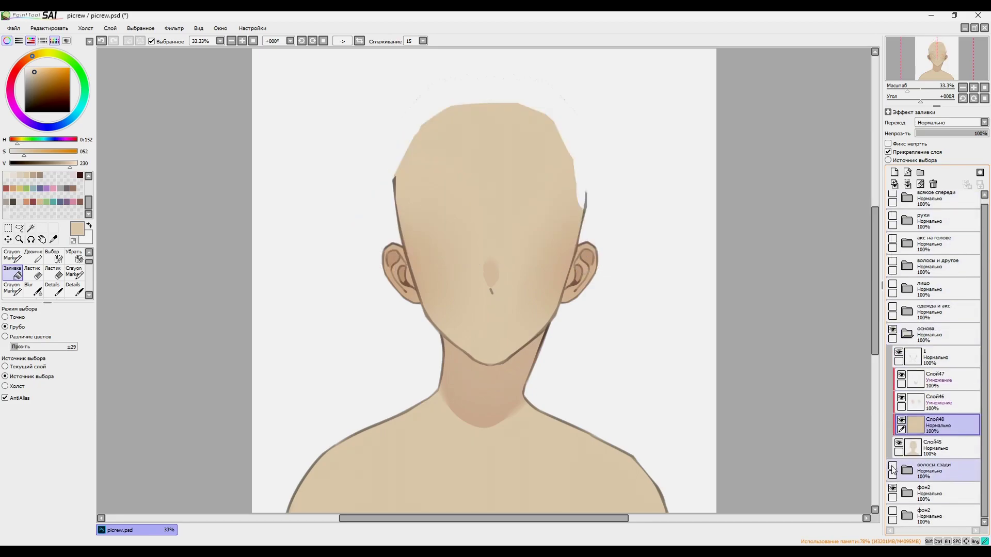
{"action": "left_click", "coordinate": [892, 488]}
- Leave the save dialog and resize the picrew.psd image to a width of 600 pixels with fixed proportions
{"action": "key", "text": "ctrl+shift+s"}
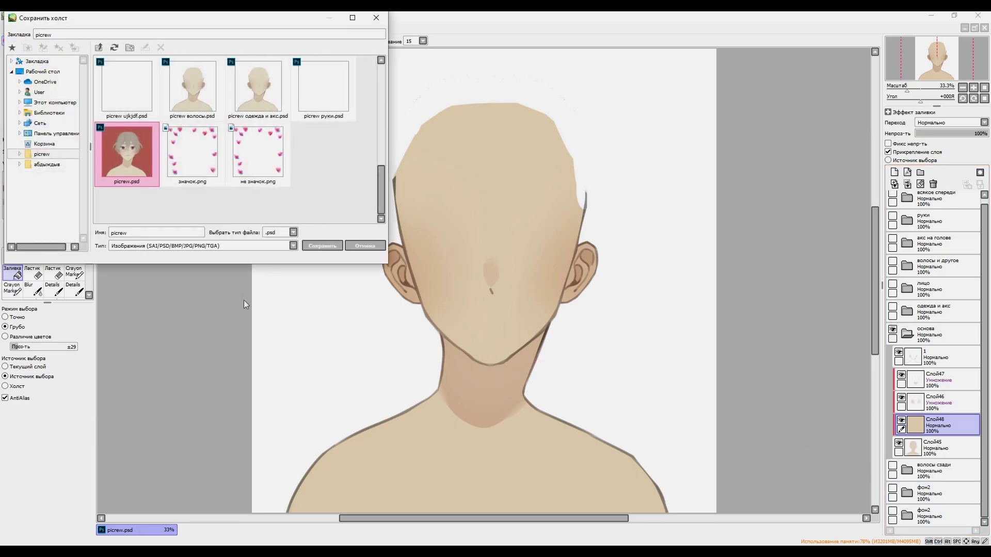
{"action": "left_click", "coordinate": [376, 17]}
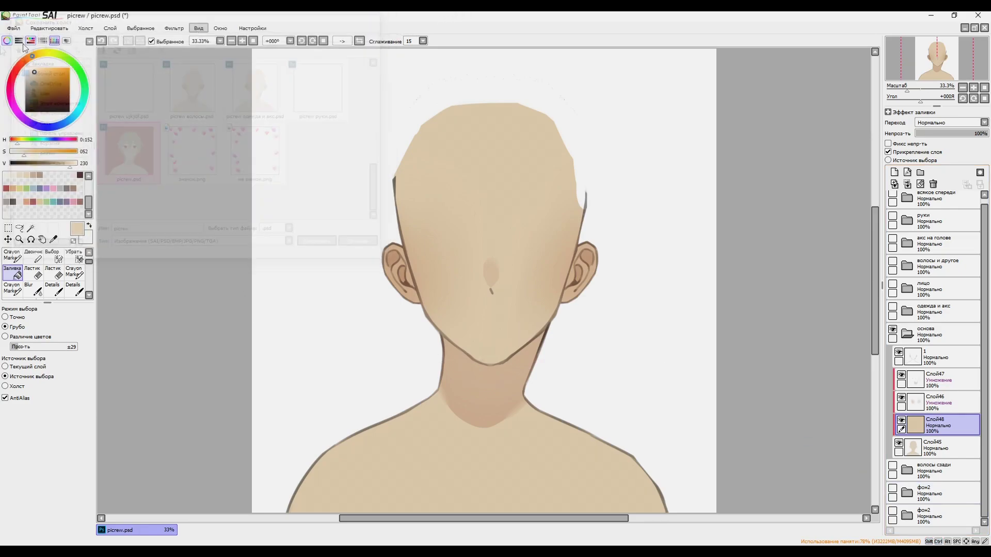
{"action": "left_click", "coordinate": [86, 28]}
{"action": "left_click", "coordinate": [91, 41]}
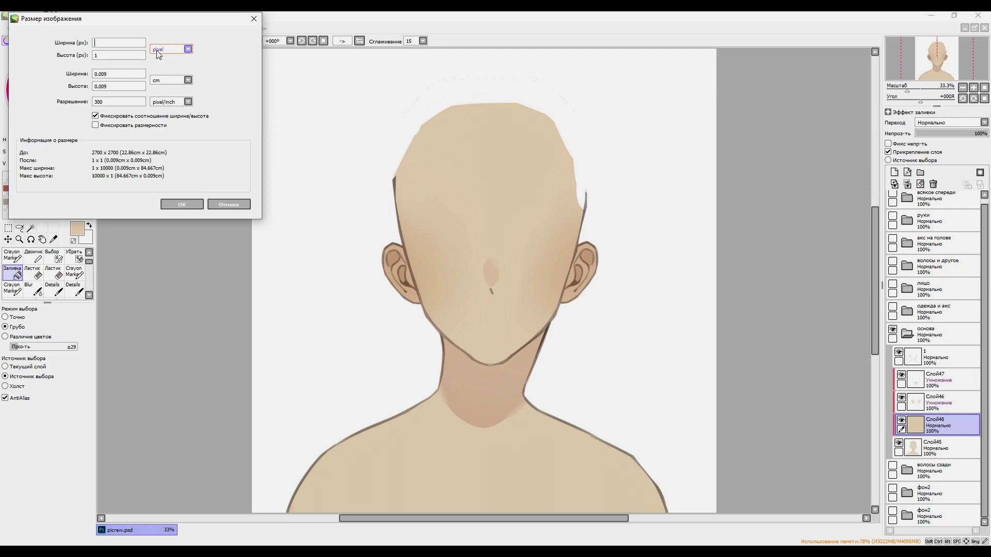
{"action": "type", "text": "60"}
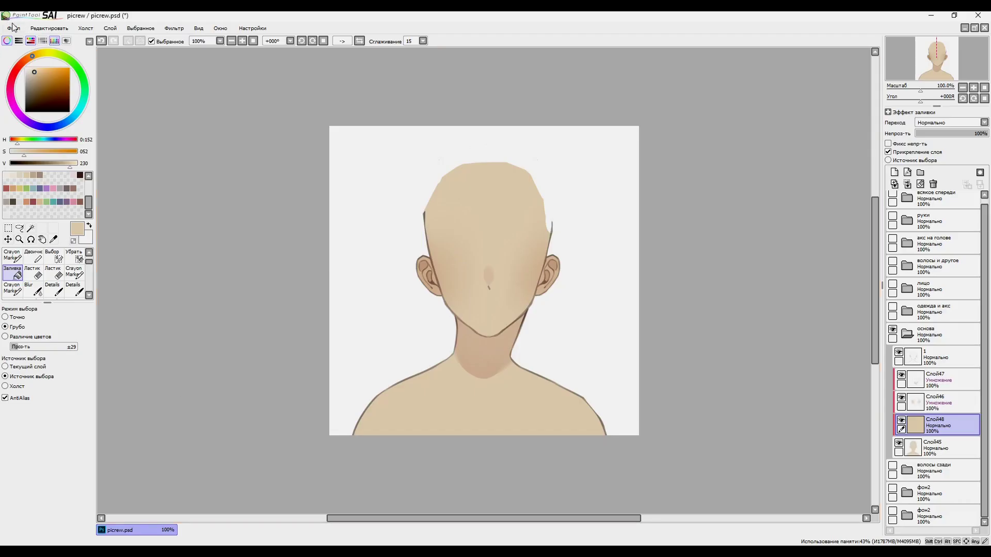
- Open picrew волосы.psd and look at its canvas width and height without changing them
{"action": "left_click", "coordinate": [14, 28]}
{"action": "left_click", "coordinate": [39, 50]}
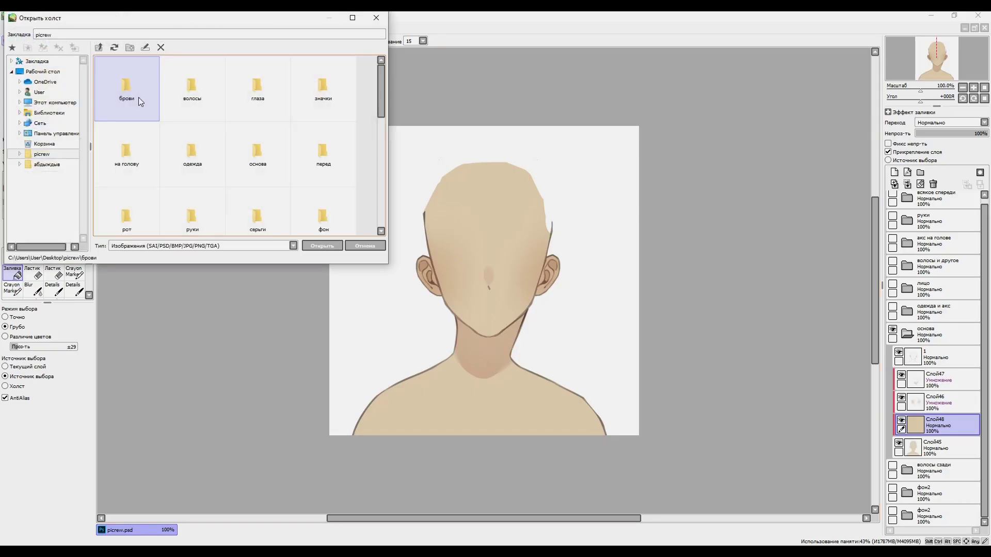
{"action": "double_click", "coordinate": [137, 99]}
{"action": "scroll", "coordinate": [266, 186], "scroll_direction": "down", "scroll_amount": 3}
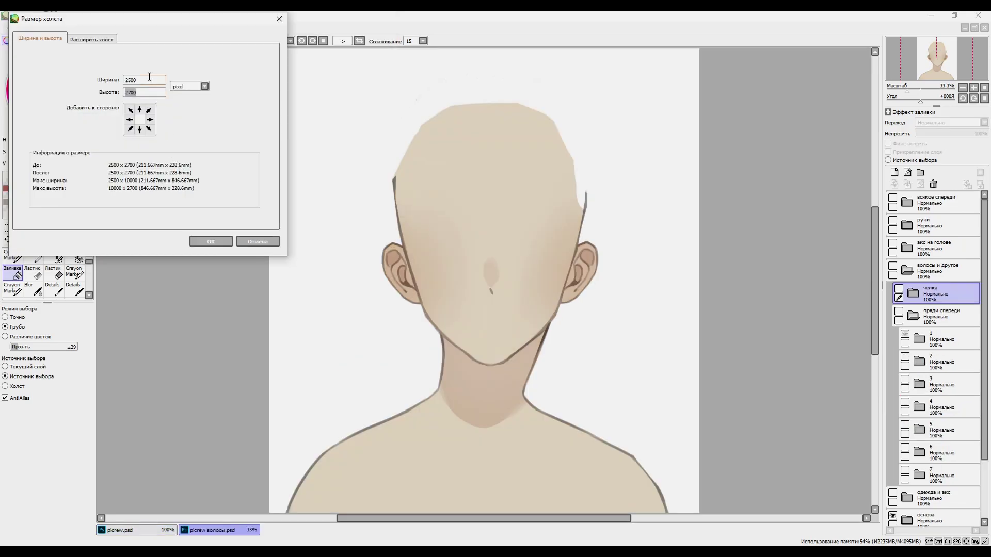
{"action": "double_click", "coordinate": [140, 79]}
{"action": "left_click", "coordinate": [257, 241]}
- Try to shift the основа folder's artwork sideways, and close picrew волосы.psd without saving
{"action": "scroll", "coordinate": [929, 362], "scroll_direction": "down", "scroll_amount": 3}
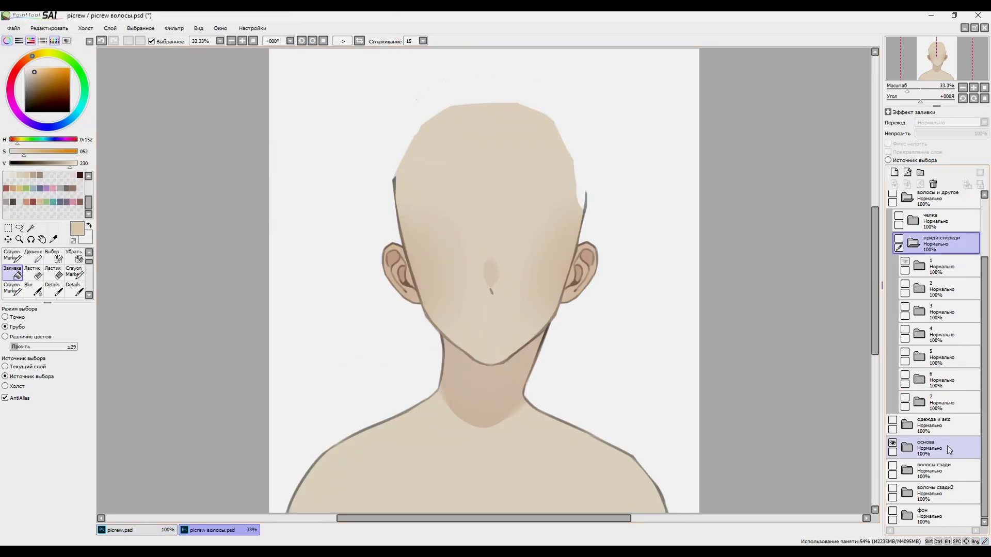
{"action": "left_click", "coordinate": [908, 447]}
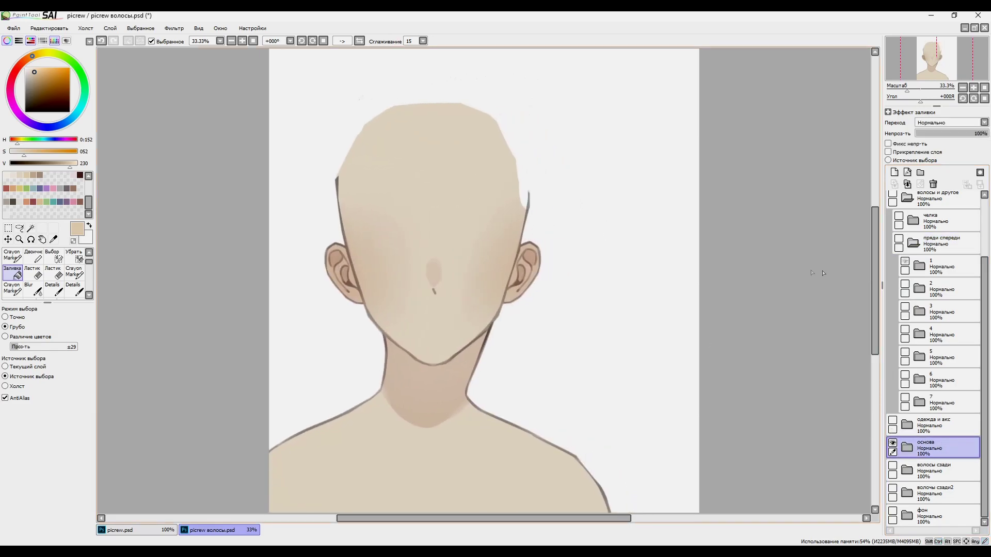
{"action": "key", "text": "ctrl+z"}
{"action": "left_click", "coordinate": [984, 28]}
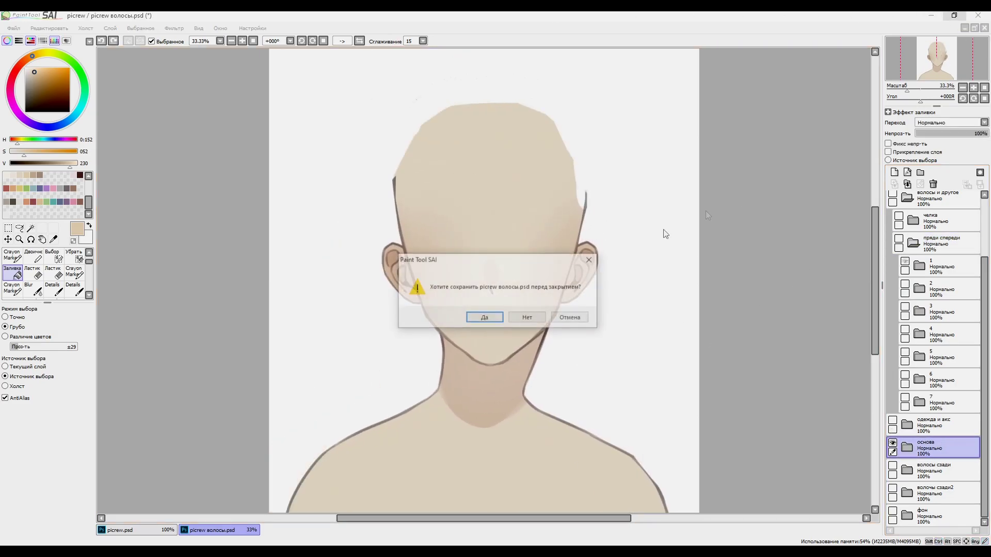
{"action": "left_click", "coordinate": [529, 318]}
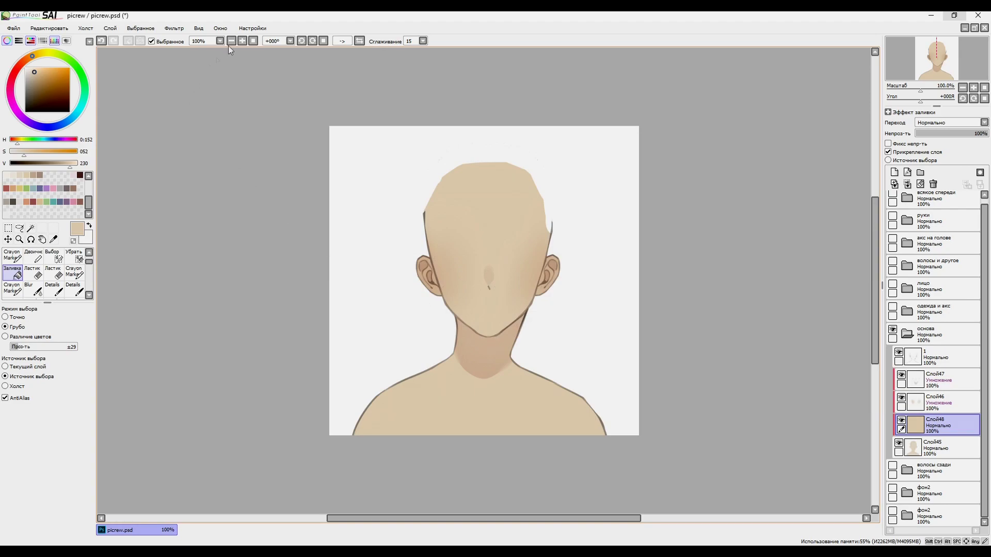
- Save the canvas in the picrew folder as a PNG named picrew in 32bpp ARGB format with transparency support
{"action": "left_click", "coordinate": [94, 28]}
{"action": "left_click", "coordinate": [149, 120]}
{"action": "key", "text": "ctrl+shift+s"}
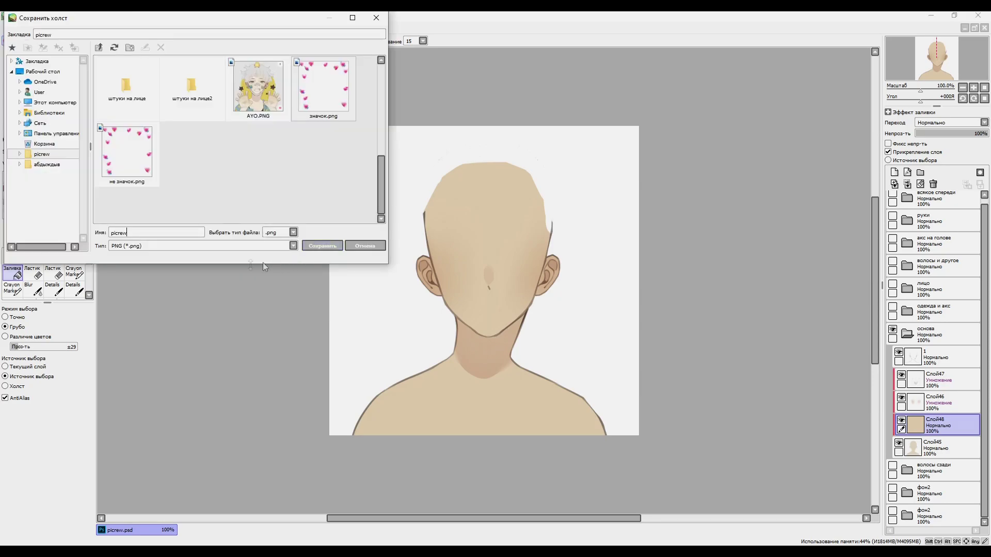
{"action": "left_click", "coordinate": [310, 245]}
{"action": "left_click", "coordinate": [450, 234]}
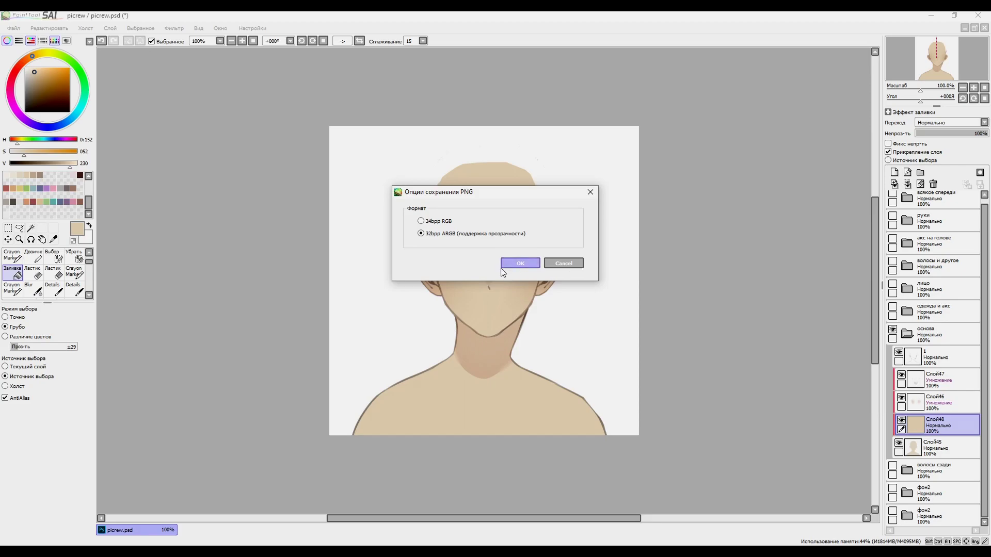
{"action": "left_click", "coordinate": [520, 263]}
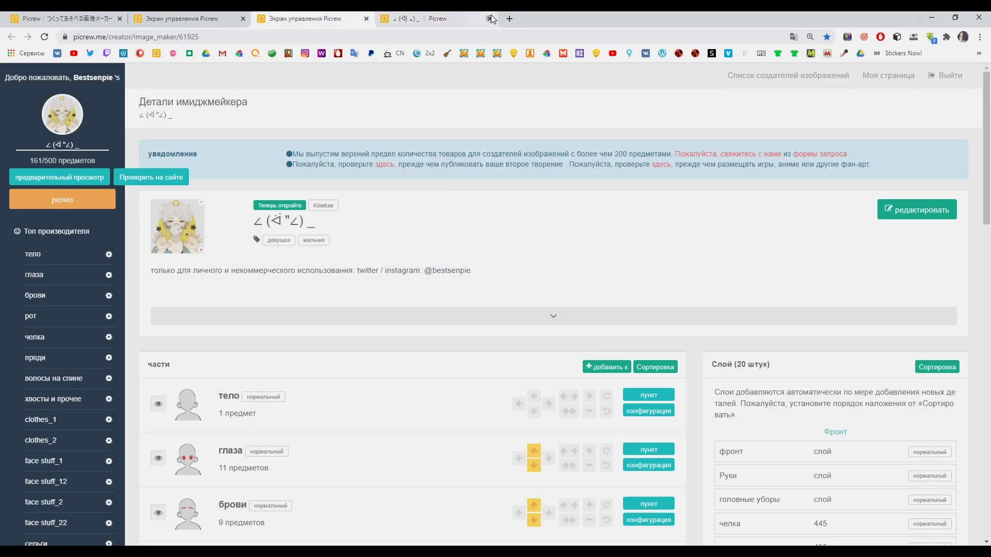
- Switch to Picrew in the browser, close the published avatar's tab and review the existing image maker's parts and layers
{"action": "left_click", "coordinate": [490, 19]}
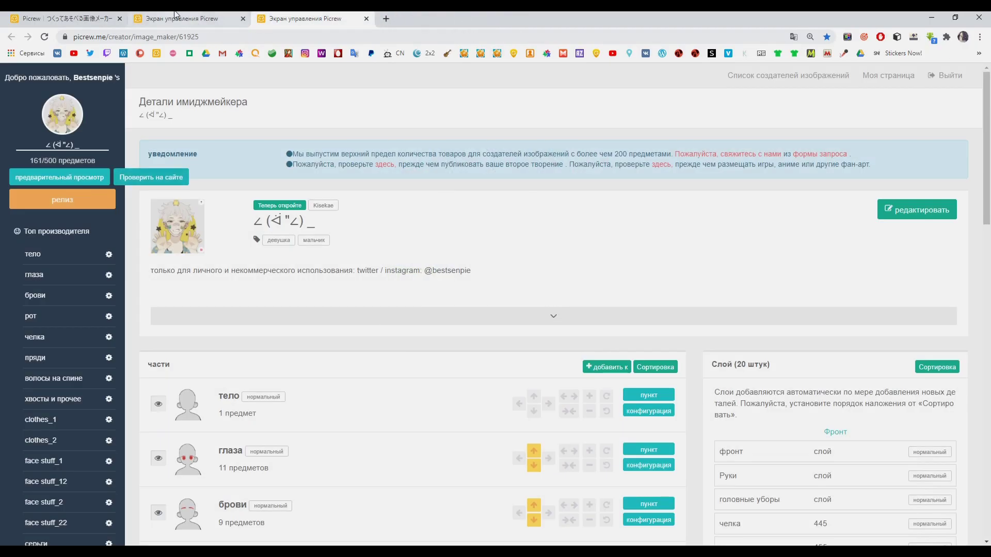
{"action": "scroll", "coordinate": [327, 330], "scroll_direction": "down", "scroll_amount": 8}
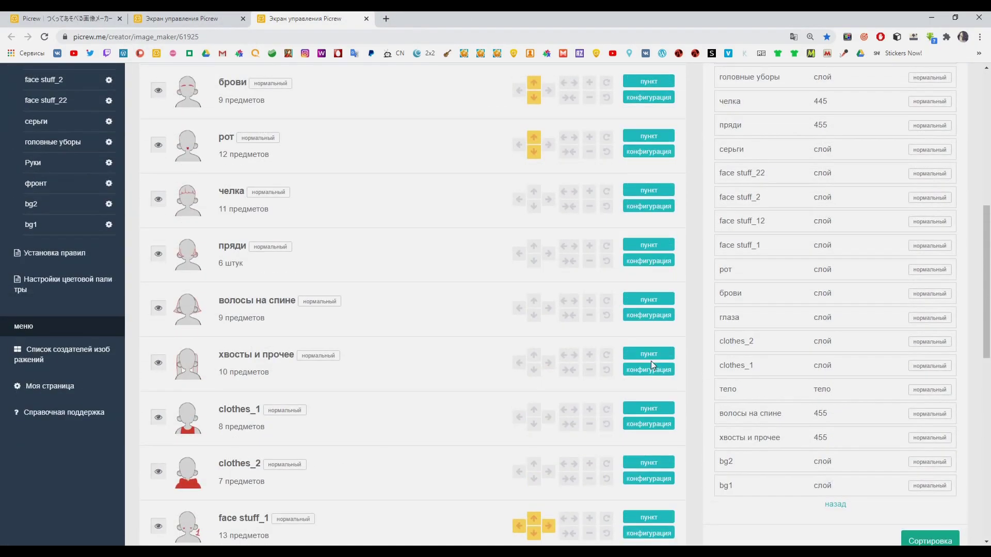
{"action": "scroll", "coordinate": [549, 312], "scroll_direction": "up", "scroll_amount": 5}
- Add a part named глаза of the normal type to the new, still empty image maker
{"action": "key", "text": "ctrl+Page_Up"}
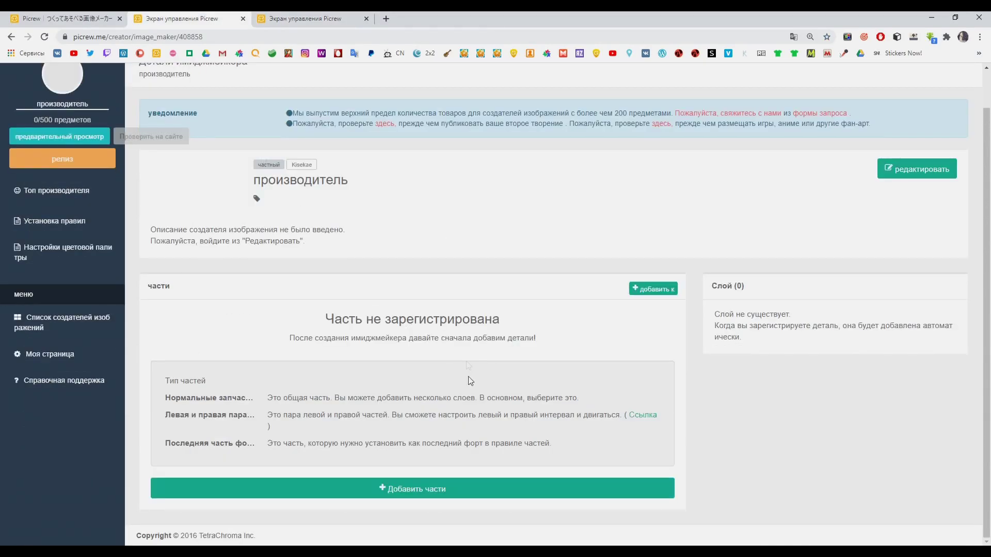
{"action": "left_click", "coordinate": [447, 488]}
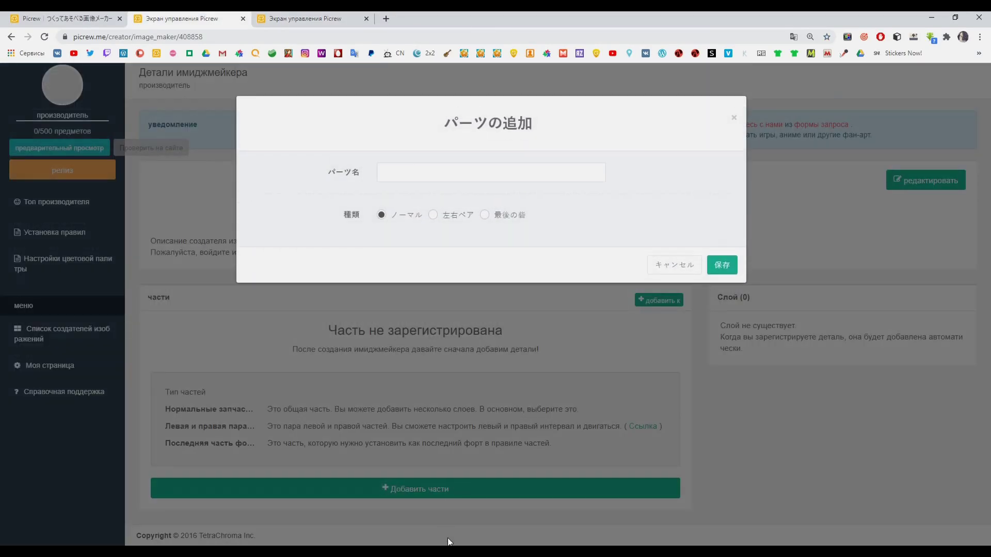
{"action": "left_click", "coordinate": [416, 153]}
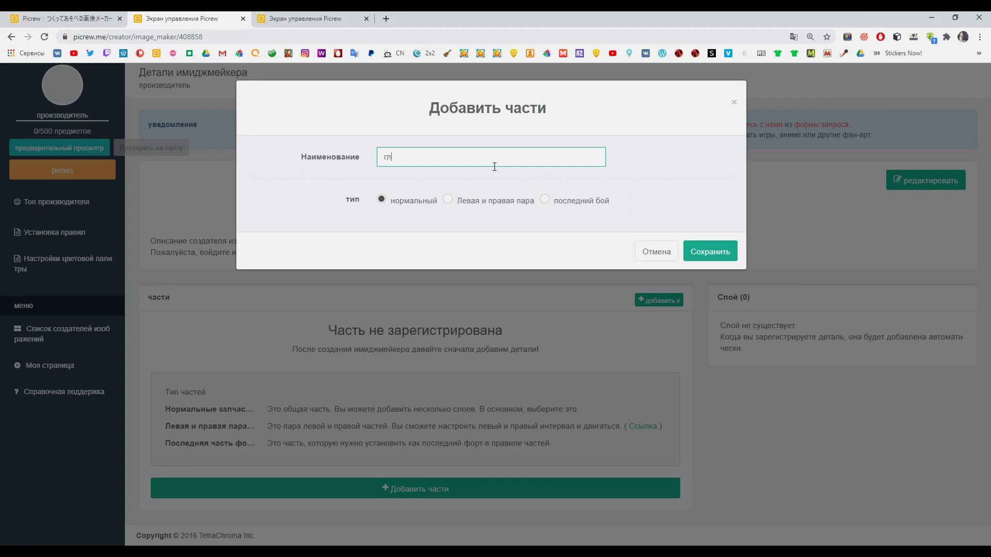
{"action": "left_click", "coordinate": [710, 251]}
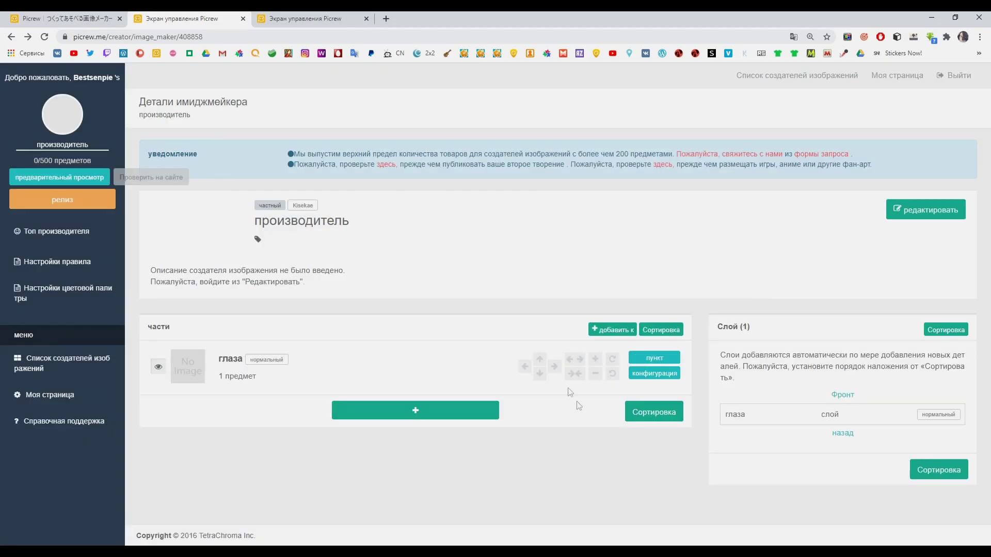
- Add 9 items to the item list of the глаза part and look through the extended list
{"action": "left_click", "coordinate": [660, 361]}
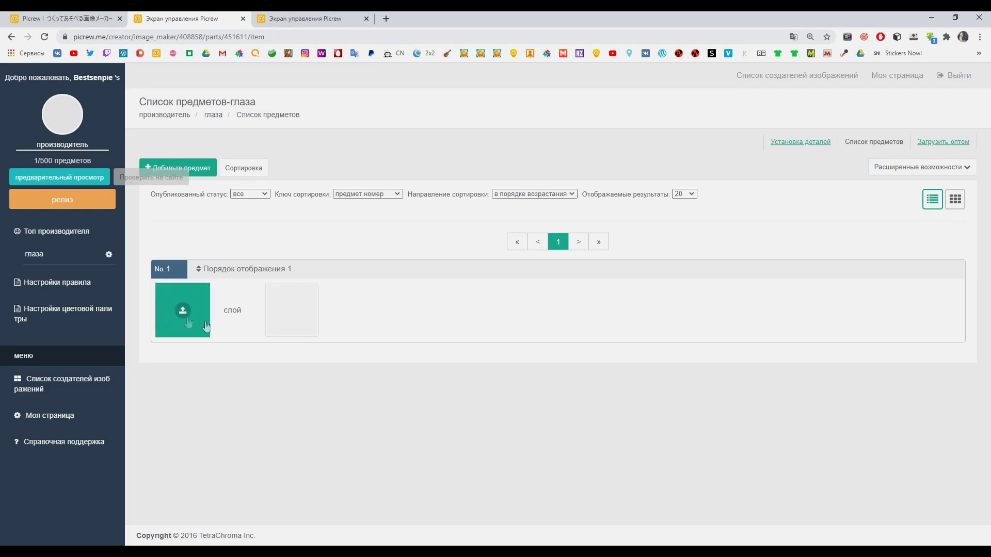
{"action": "left_click", "coordinate": [171, 171]}
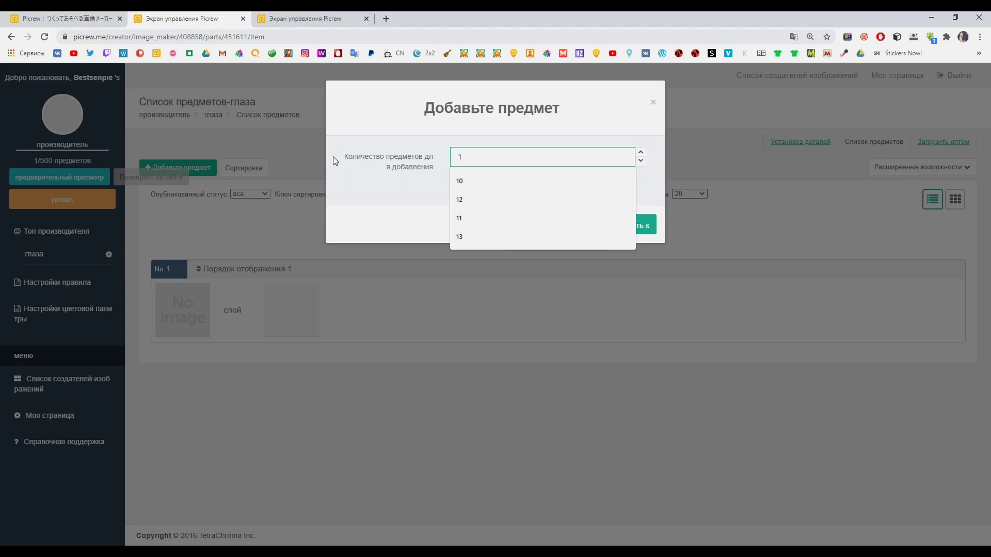
{"action": "type", "text": "0"}
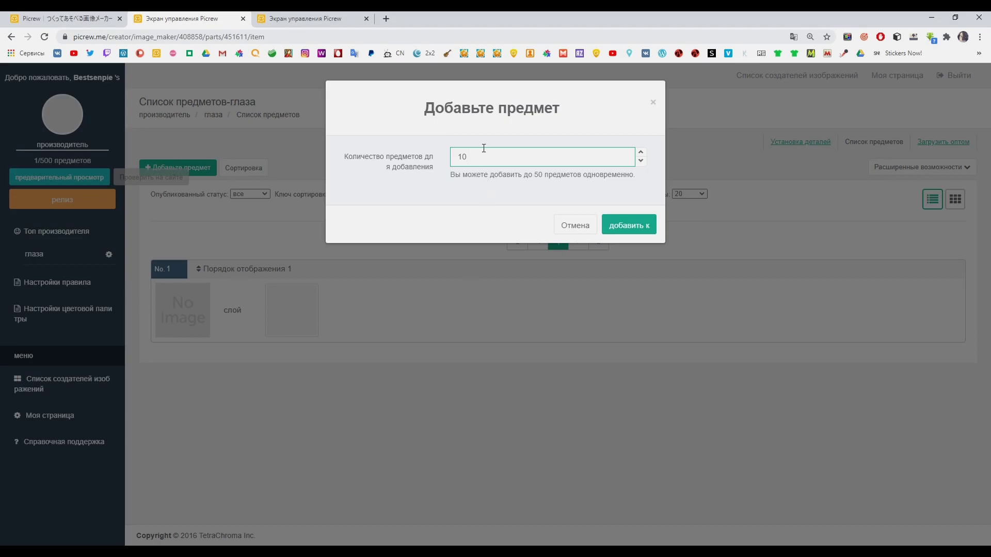
{"action": "left_click", "coordinate": [621, 215]}
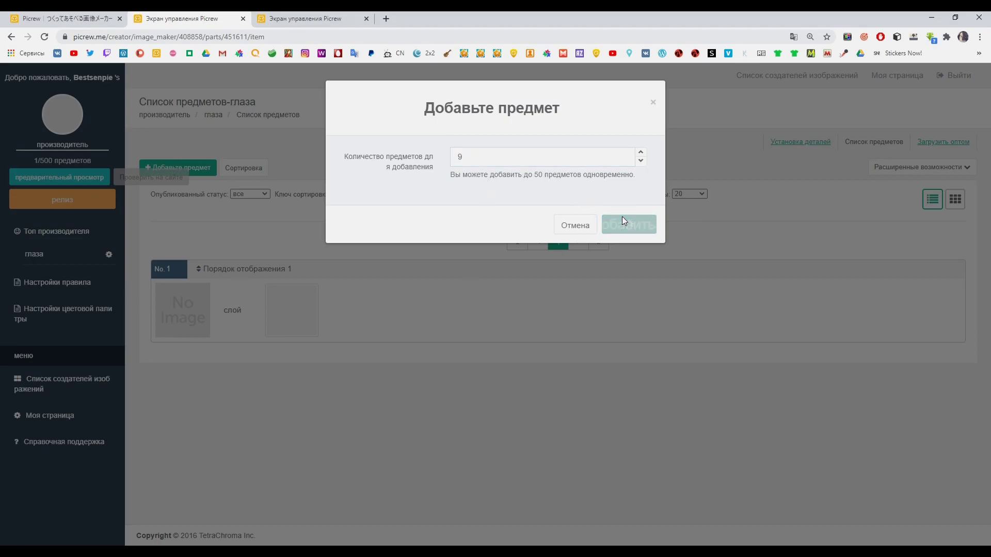
{"action": "scroll", "coordinate": [382, 341], "scroll_direction": "down", "scroll_amount": 15}
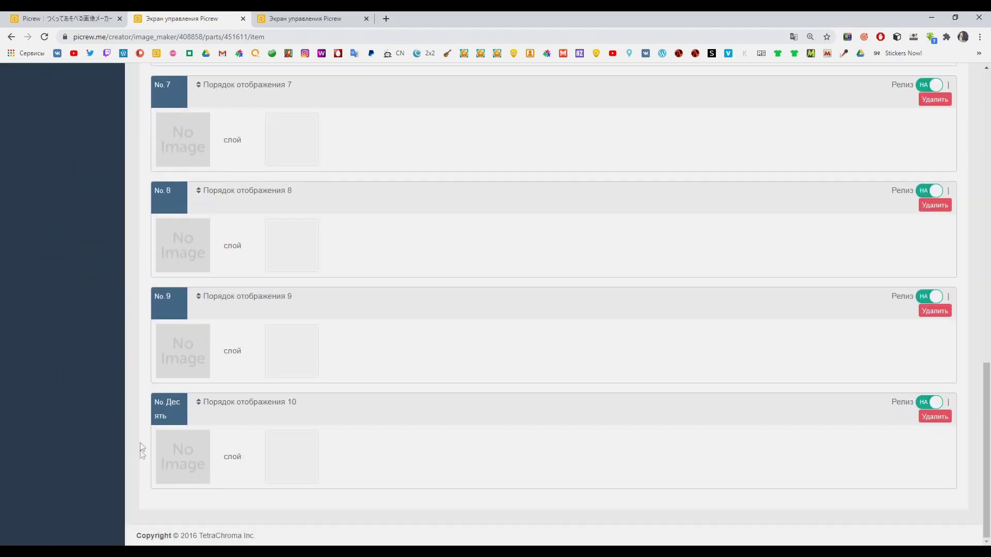
{"action": "scroll", "coordinate": [509, 447], "scroll_direction": "up", "scroll_amount": 15}
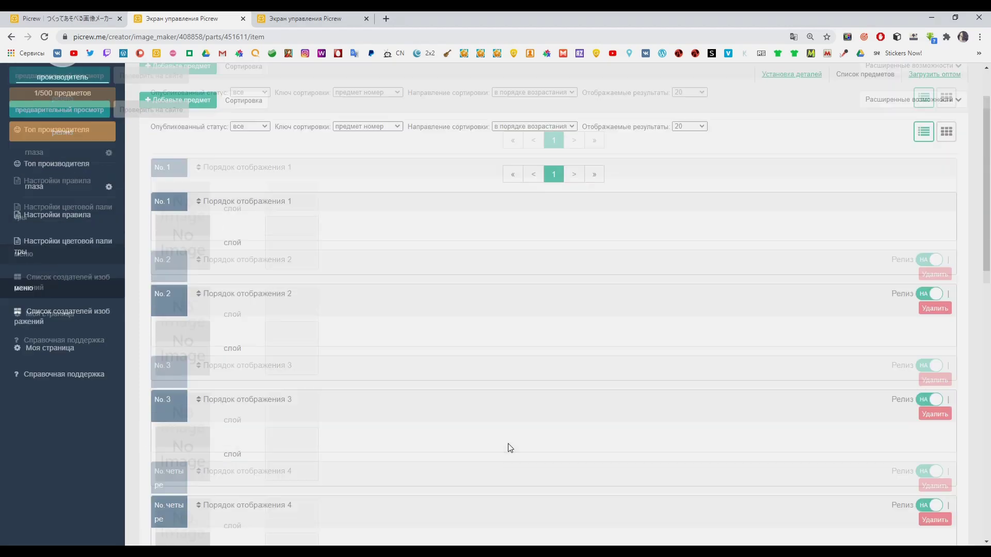
- Examine the eye colour images in folder 1 of глаза for item No. 1, and leave the upload without choosing a file
{"action": "left_click", "coordinate": [292, 312]}
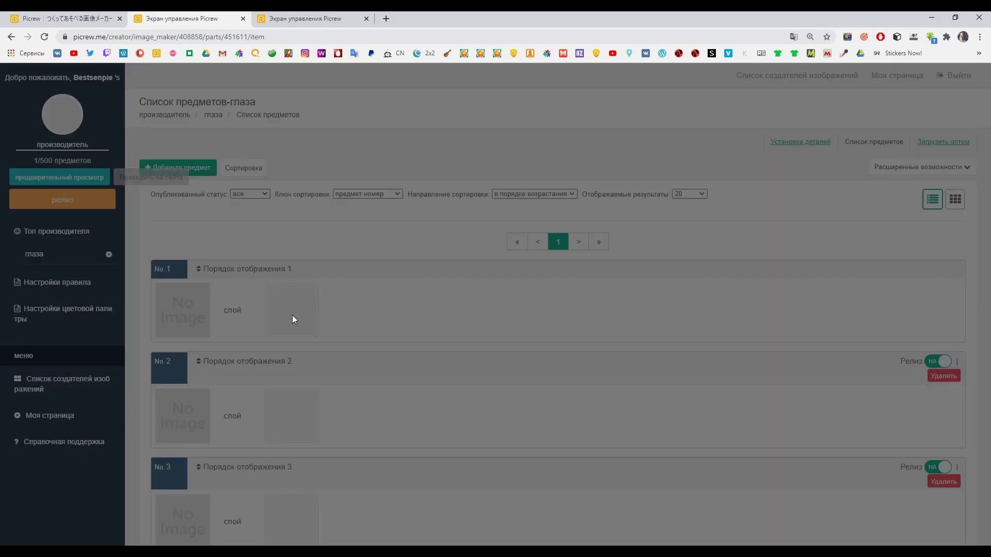
{"action": "left_click", "coordinate": [432, 195]}
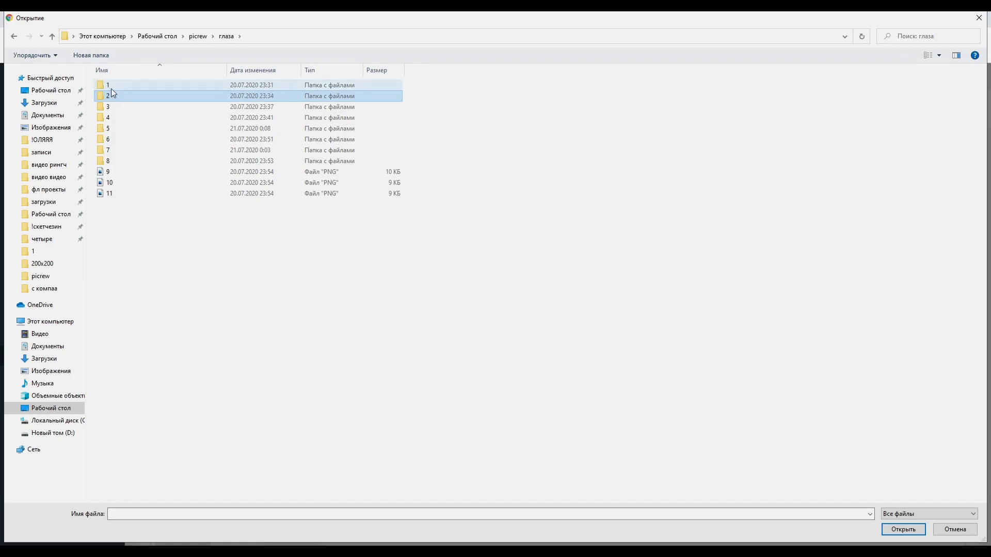
{"action": "double_click", "coordinate": [111, 89]}
{"action": "left_click", "coordinate": [100, 92]}
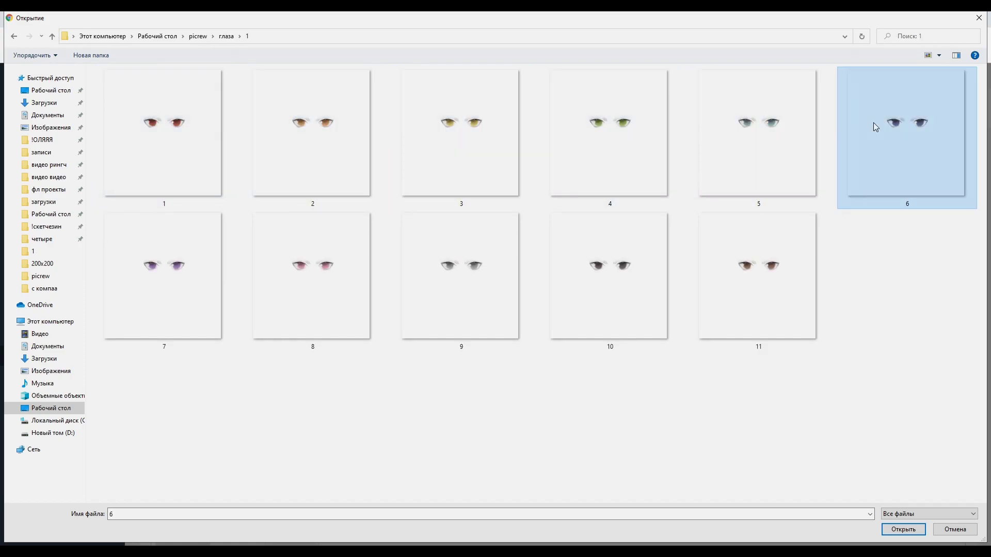
{"action": "left_click", "coordinate": [979, 18]}
{"action": "left_click", "coordinate": [648, 103]}
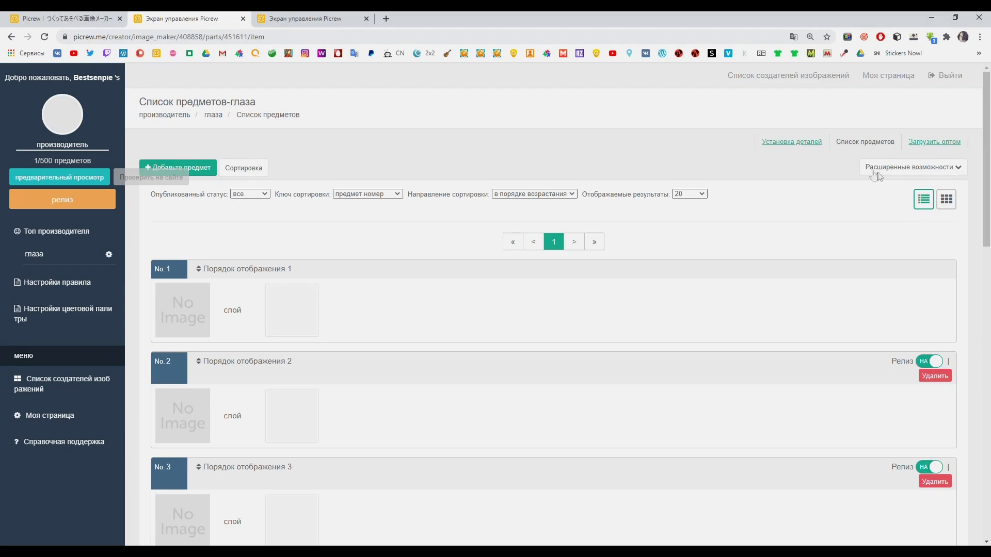
- Add the dark red colour #a40000 to the глаза part's colour list
{"action": "left_click", "coordinate": [782, 147]}
{"action": "scroll", "coordinate": [633, 349], "scroll_direction": "down", "scroll_amount": 5}
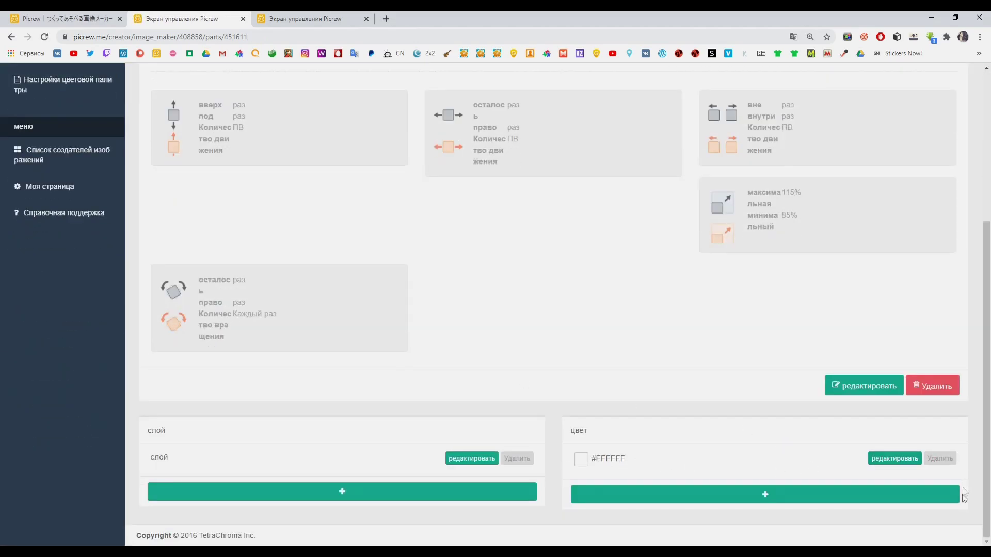
{"action": "left_click", "coordinate": [726, 498]}
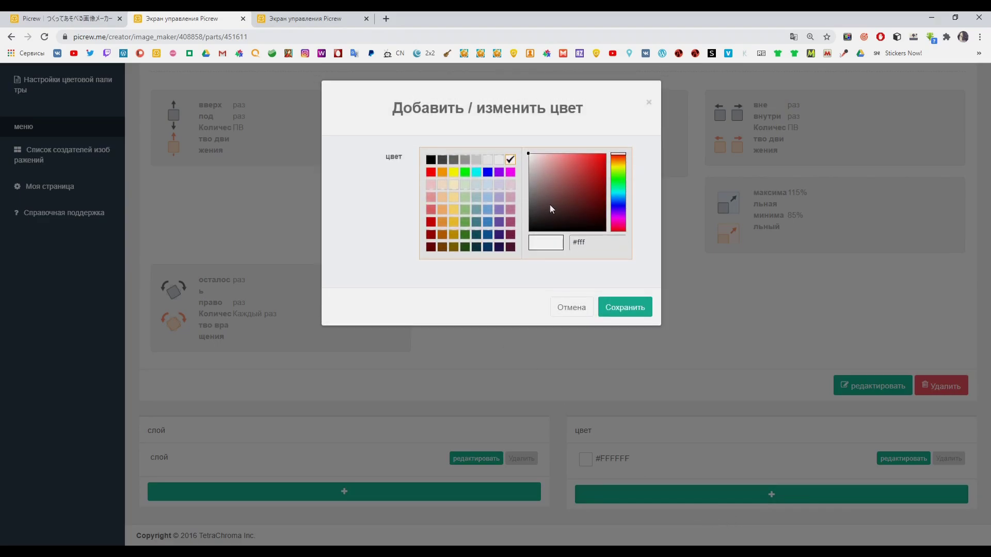
{"action": "left_click", "coordinate": [594, 239]}
{"action": "left_click", "coordinate": [567, 183]}
{"action": "left_click_drag", "start_coordinate": [562, 153], "coordinate": [608, 184]}
{"action": "left_click", "coordinate": [628, 310]}
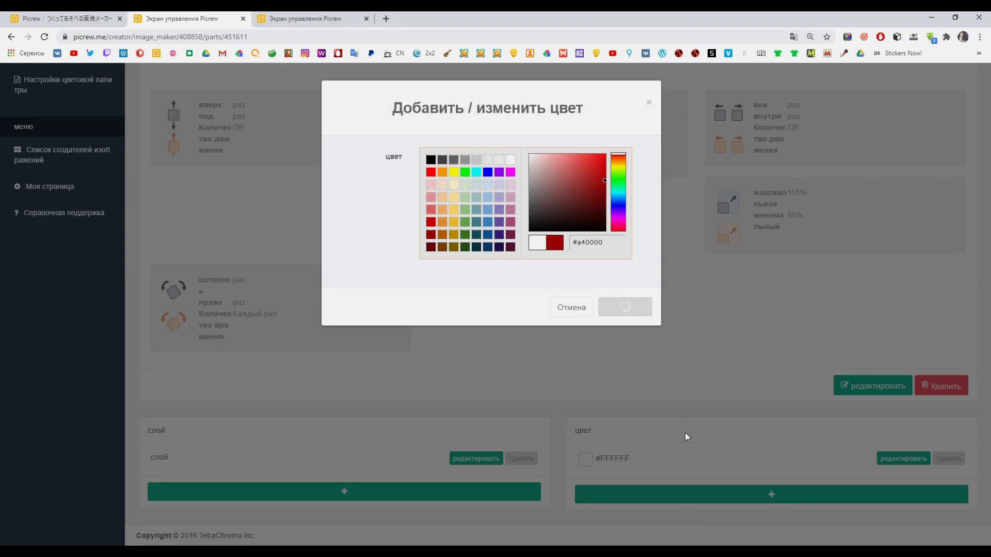
- Add one more colour to the глаза part and view the extended colour slots in its item list
{"action": "left_click", "coordinate": [760, 494]}
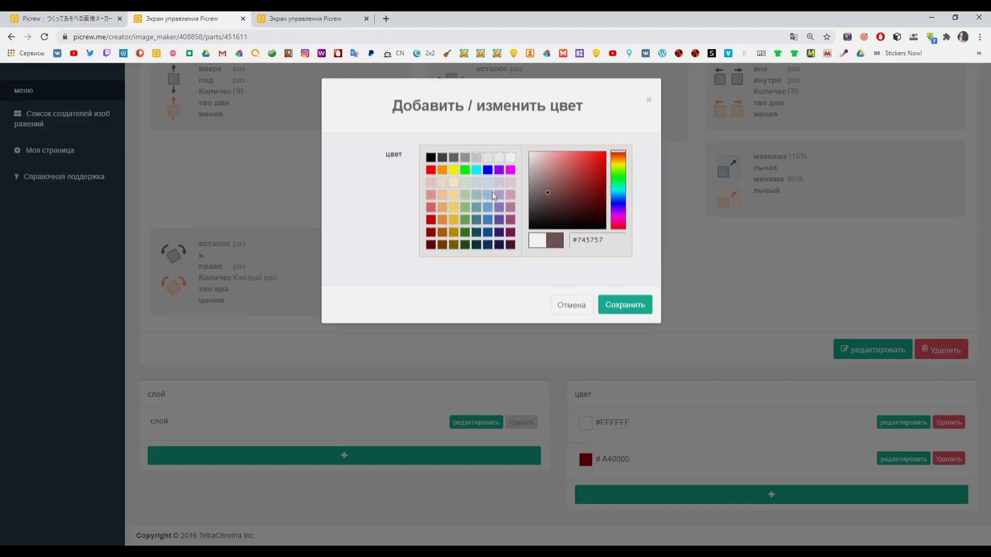
{"action": "left_click", "coordinate": [631, 309]}
{"action": "scroll", "coordinate": [766, 408], "scroll_direction": "up", "scroll_amount": 5}
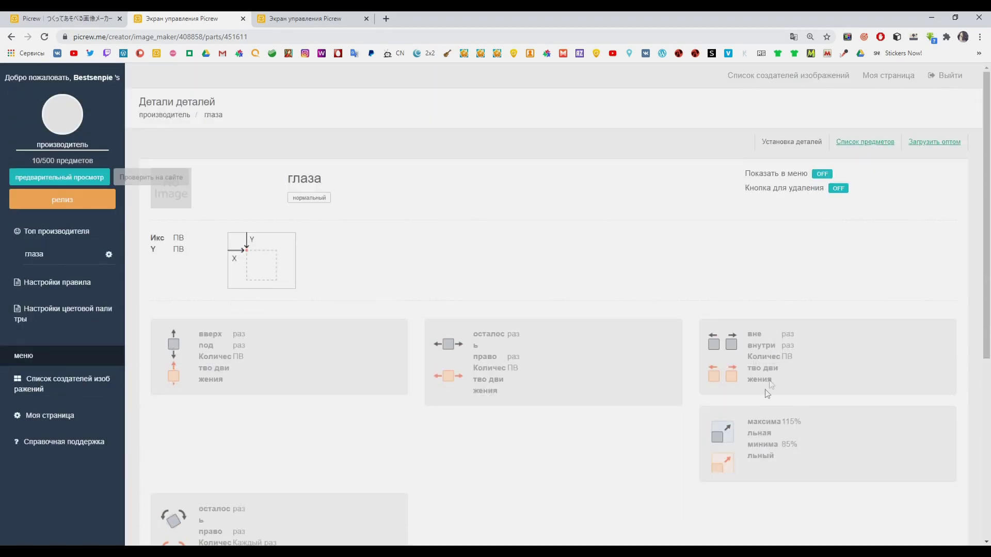
{"action": "left_click", "coordinate": [865, 148]}
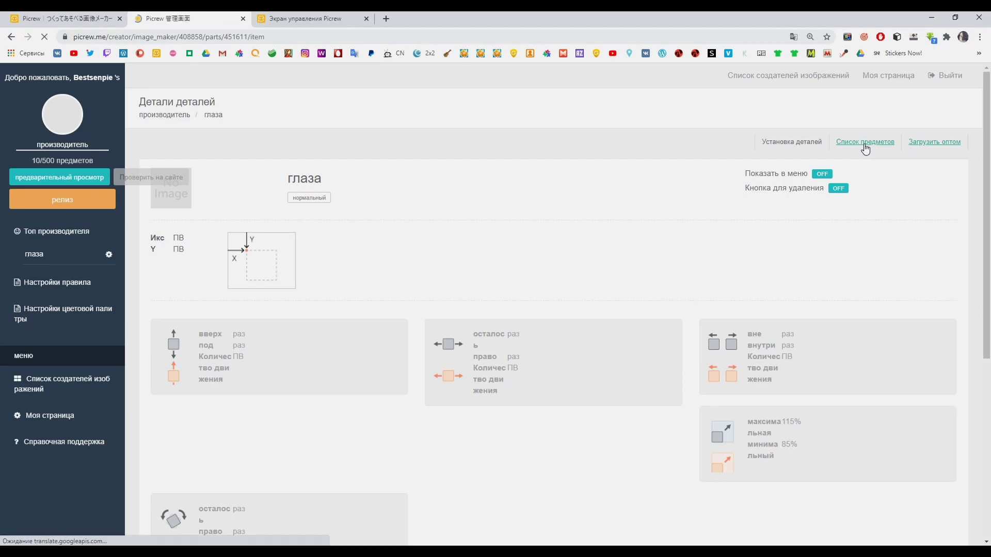
{"action": "mouse_move", "coordinate": [394, 319]}
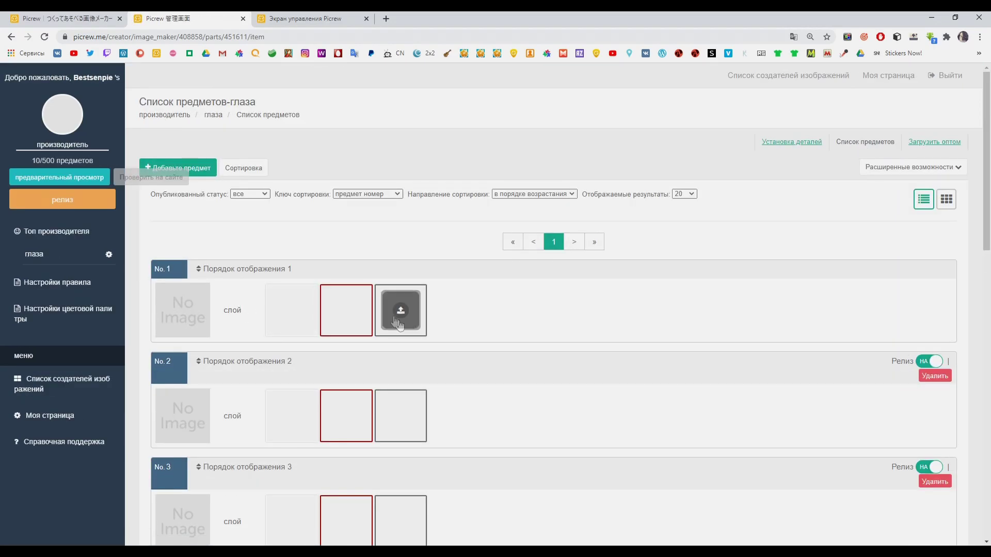
{"action": "scroll", "coordinate": [464, 372], "scroll_direction": "down", "scroll_amount": 5}
- Switch to the finished image maker and examine the settings and item list of its глаза part
{"action": "key", "text": "ctrl+Tab"}
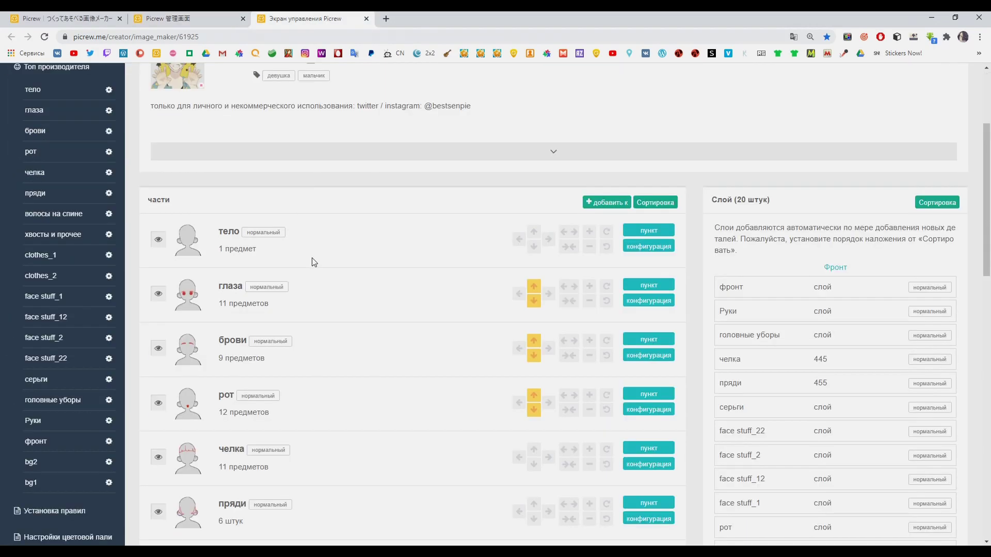
{"action": "left_click", "coordinate": [673, 304]}
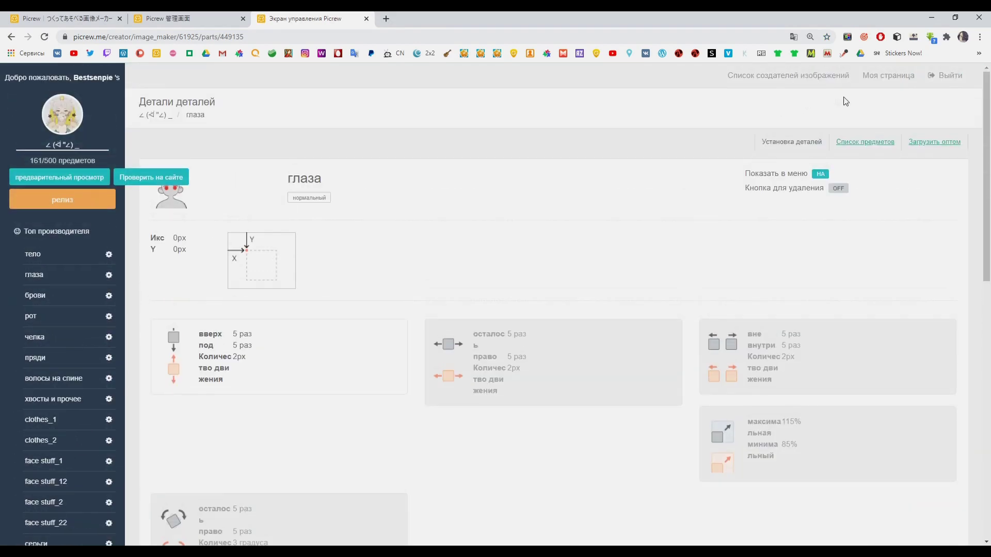
{"action": "left_click", "coordinate": [879, 146]}
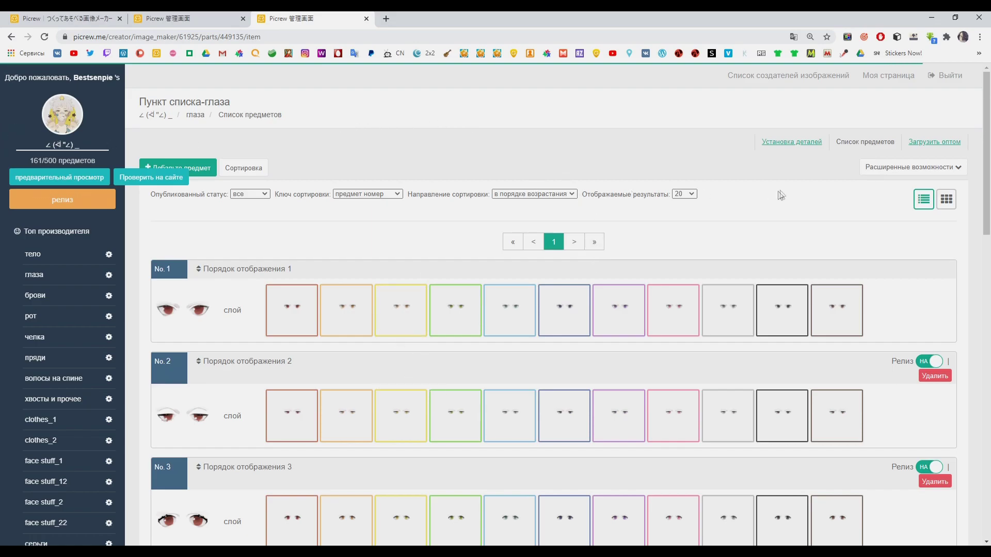
- Compare the icon image of тело item No. 1 with its appearance in the published maker, and close the image dialog without changing it
{"action": "left_click", "coordinate": [11, 37]}
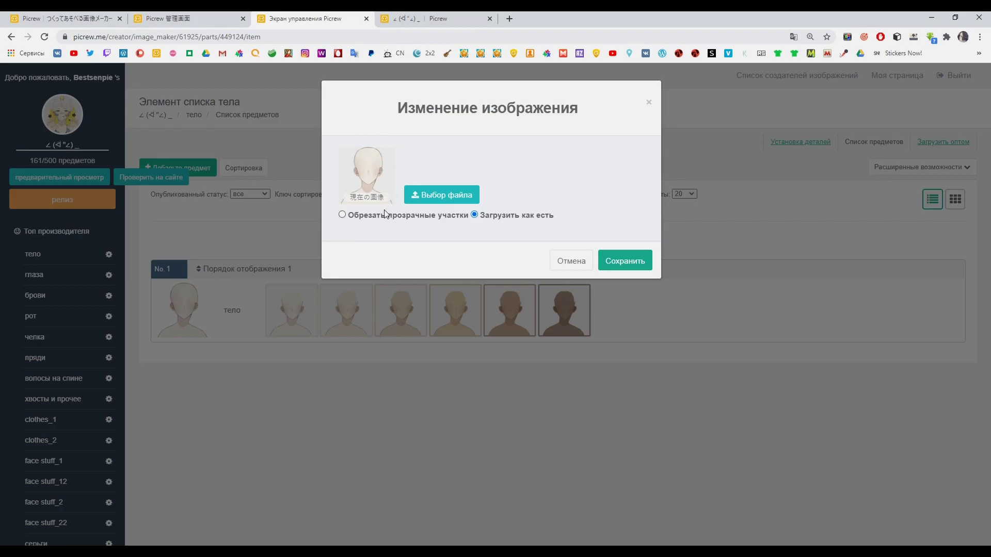
{"action": "left_click", "coordinate": [384, 21]}
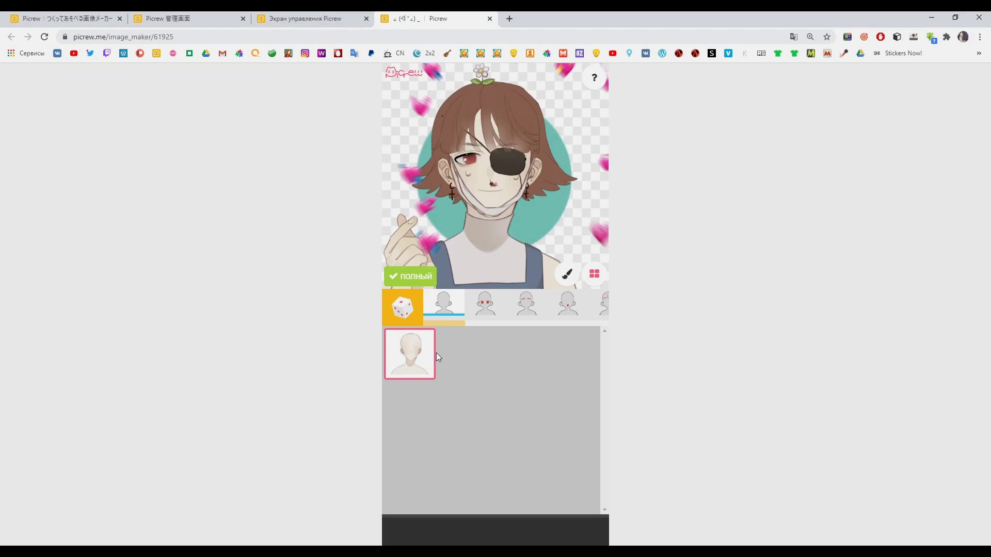
{"action": "key", "text": "ctrl+shift+Tab"}
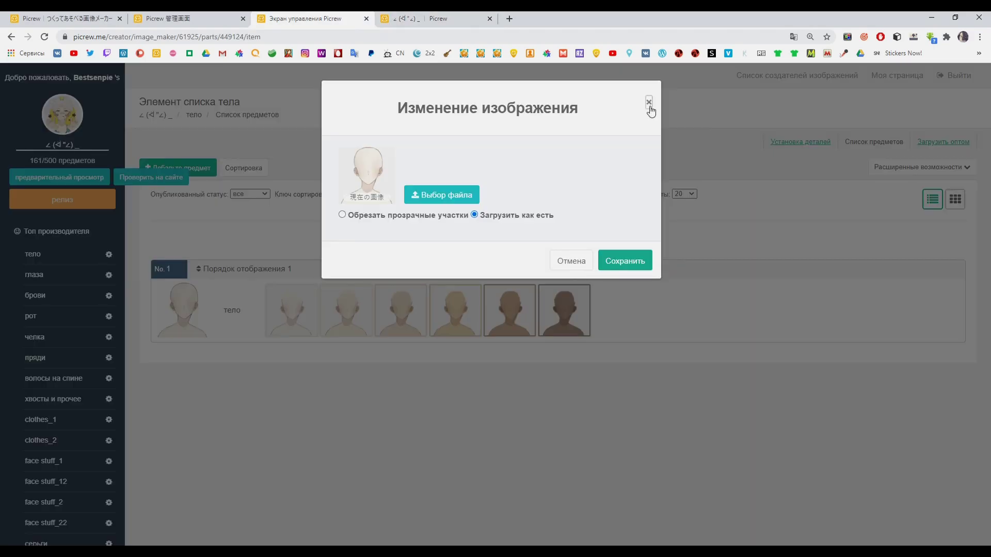
{"action": "left_click", "coordinate": [648, 103]}
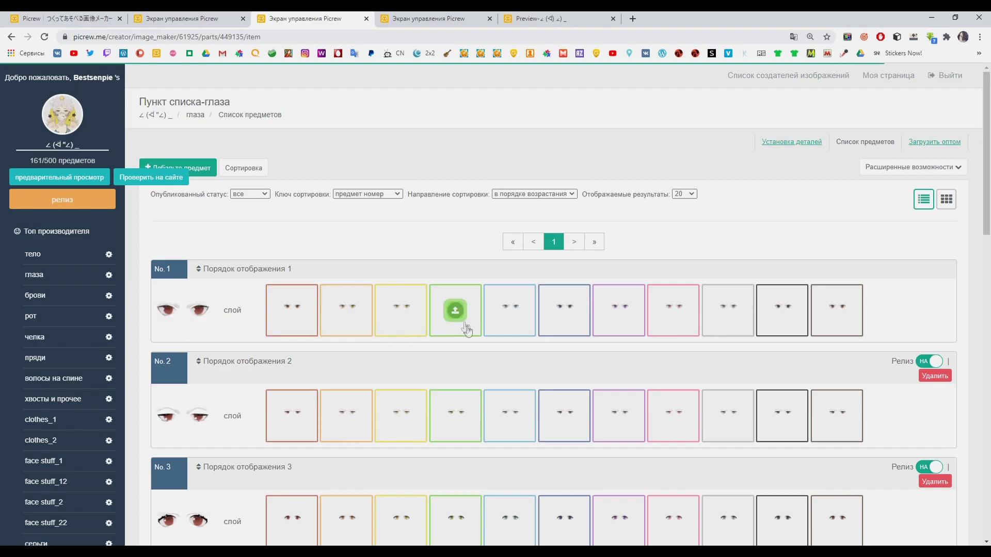
- Stage 1.png from folder глаза/1 in the bulk item upload of the глаза part for the first colour
{"action": "left_click", "coordinate": [934, 144]}
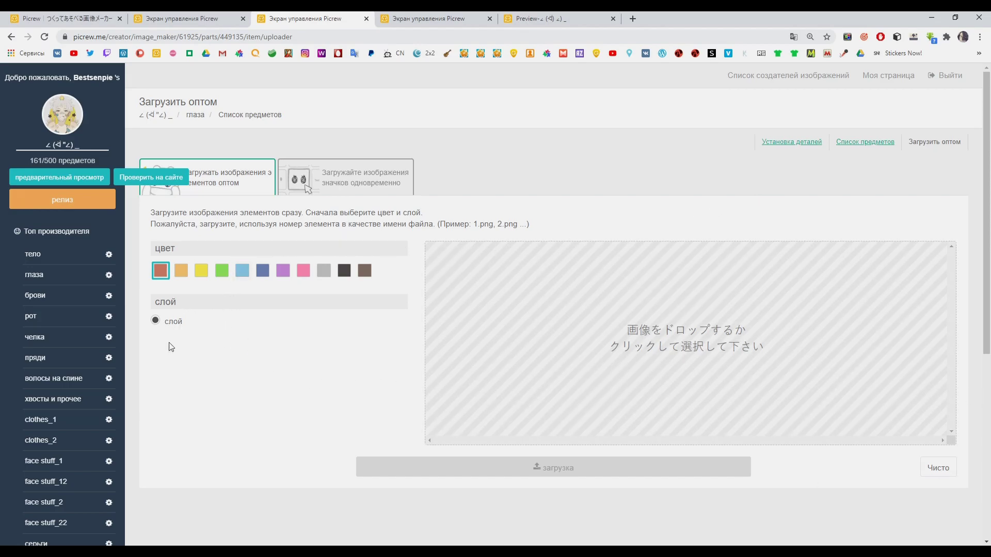
{"action": "left_click", "coordinate": [816, 327]}
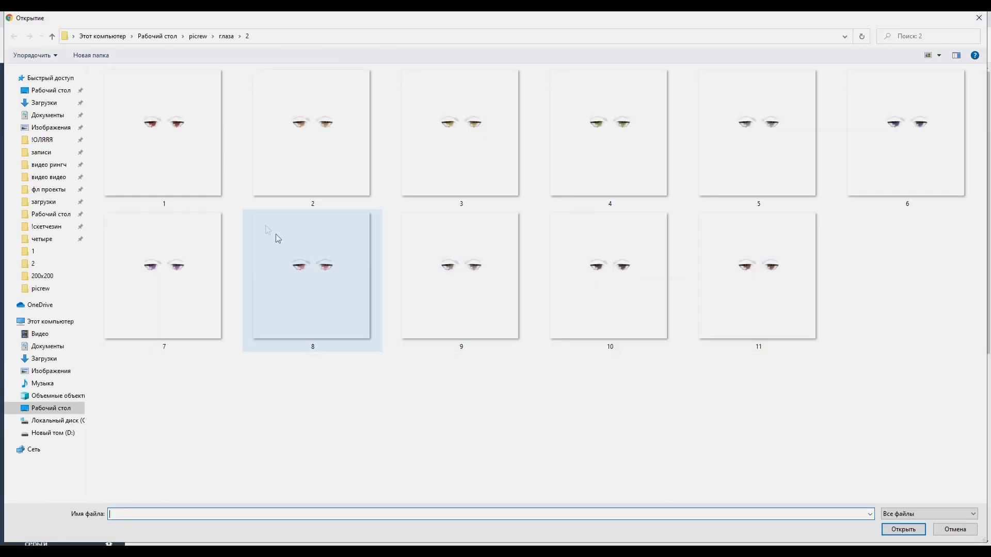
{"action": "left_click", "coordinate": [228, 36]}
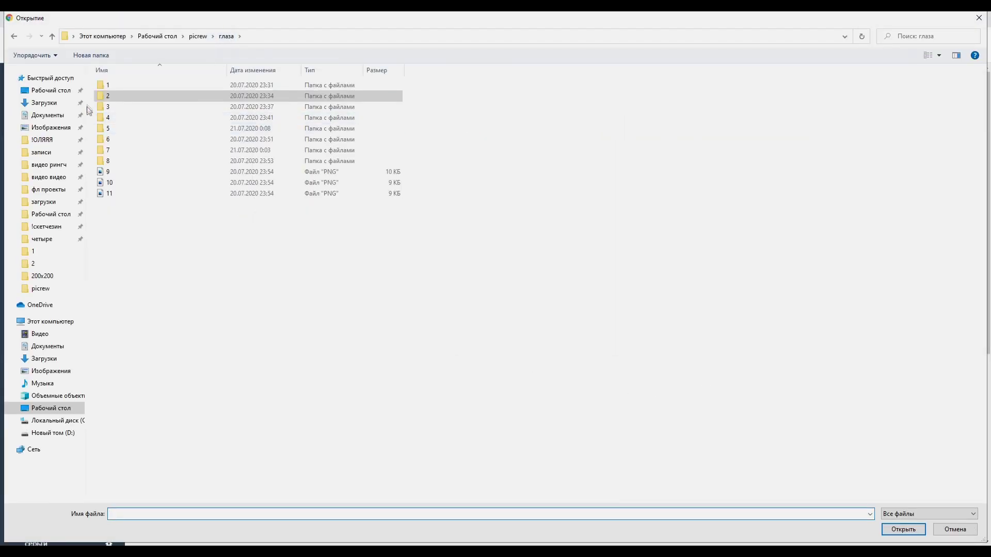
{"action": "double_click", "coordinate": [109, 88]}
{"action": "double_click", "coordinate": [165, 143]}
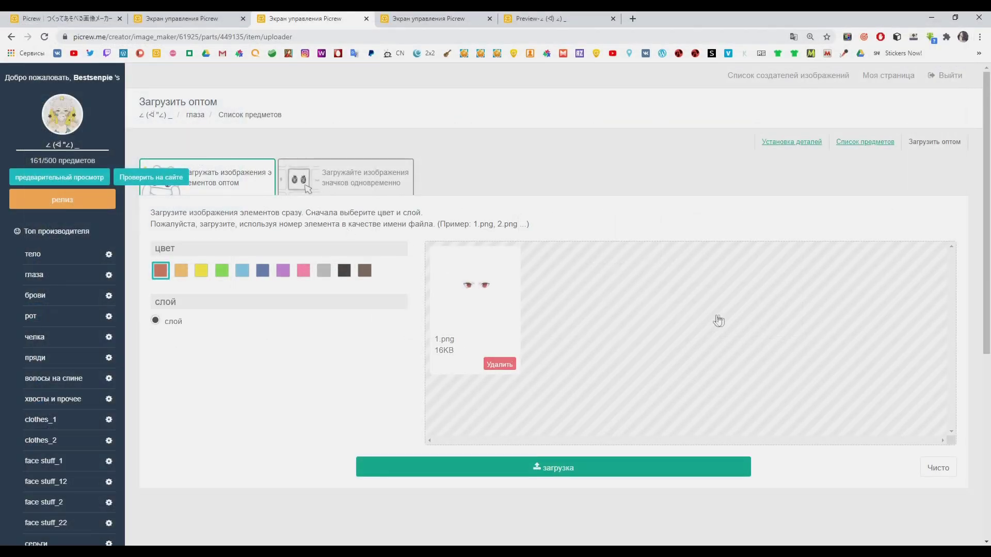
- Stage 1.png from folder глаза/2 in the same bulk upload and remove it without uploading
{"action": "left_click", "coordinate": [687, 360]}
{"action": "left_click", "coordinate": [227, 37]}
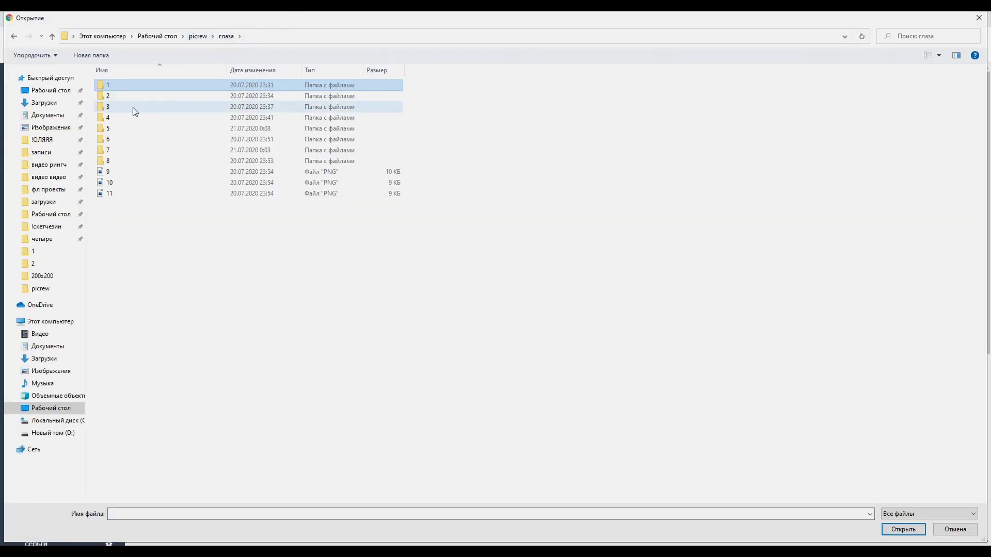
{"action": "double_click", "coordinate": [108, 96]}
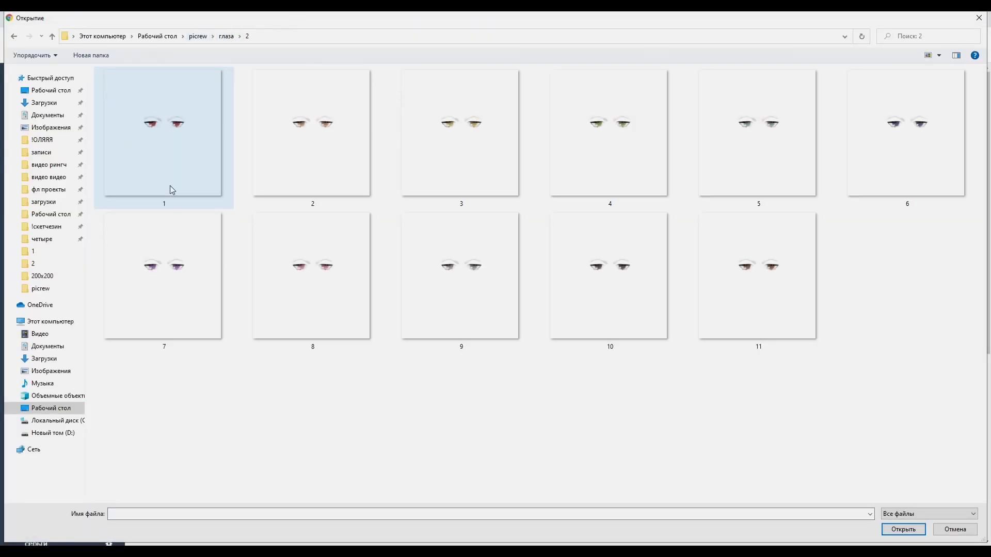
{"action": "double_click", "coordinate": [180, 147]}
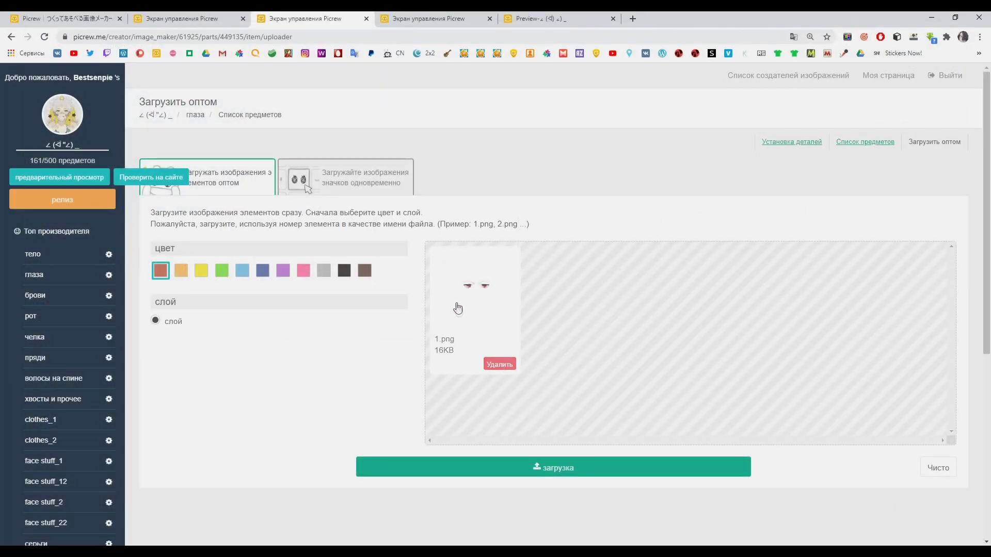
{"action": "left_click", "coordinate": [496, 366]}
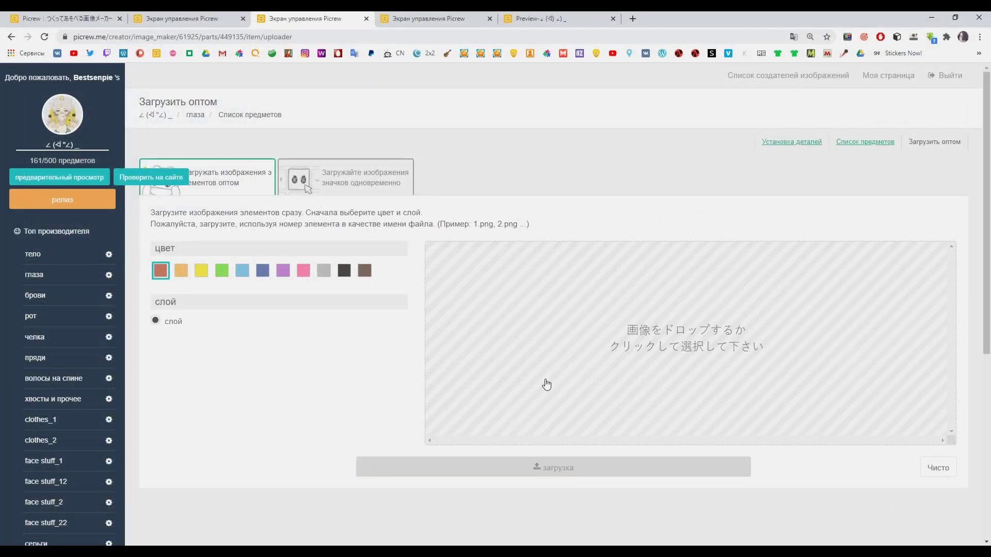
- Examine the bulk upload's colour choice and its icon upload options, and return to the item list
{"action": "left_click", "coordinate": [181, 271]}
{"action": "left_click", "coordinate": [291, 192]}
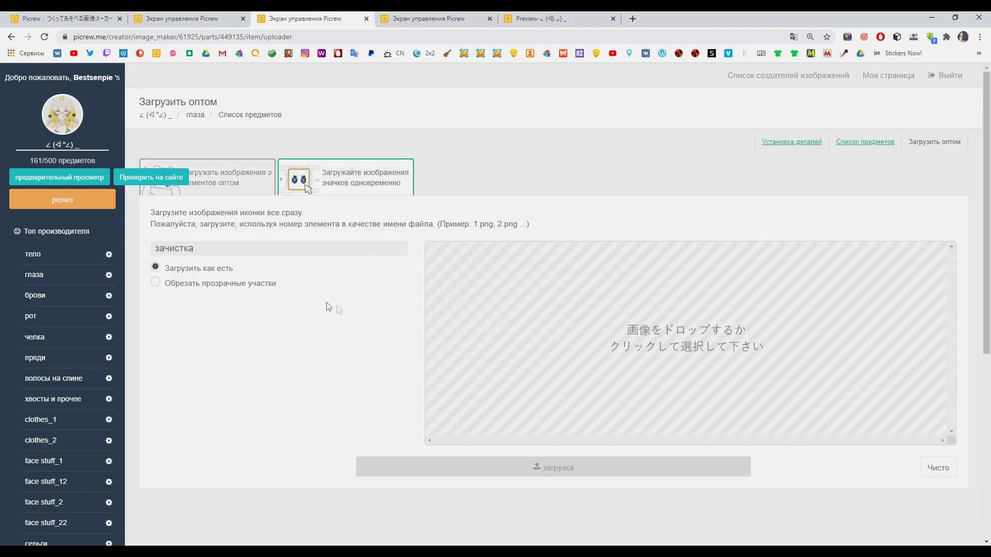
{"action": "left_click", "coordinate": [880, 142]}
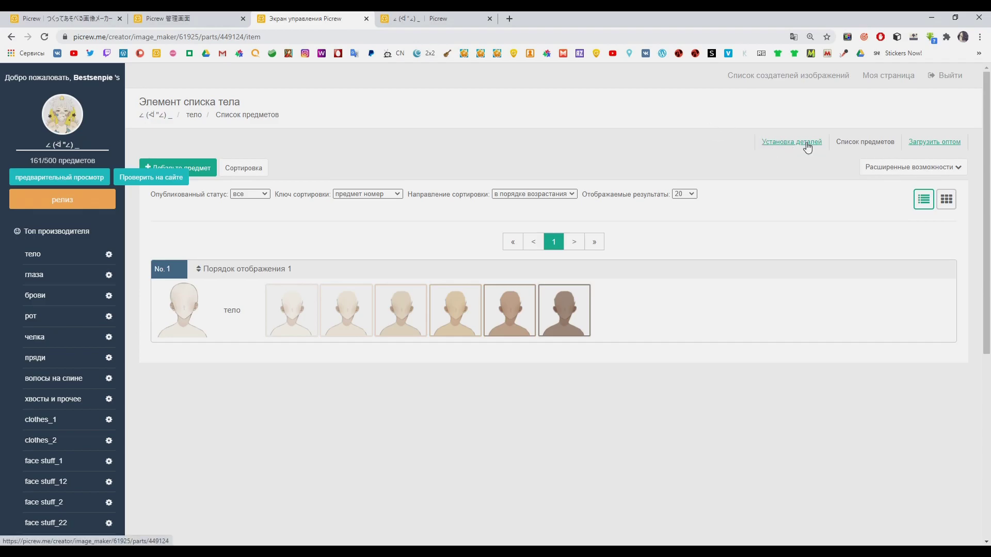
- Examine the глаза part's layer and colour lists in the part details, and open the part's settings for editing
{"action": "key", "text": "alt+Left"}
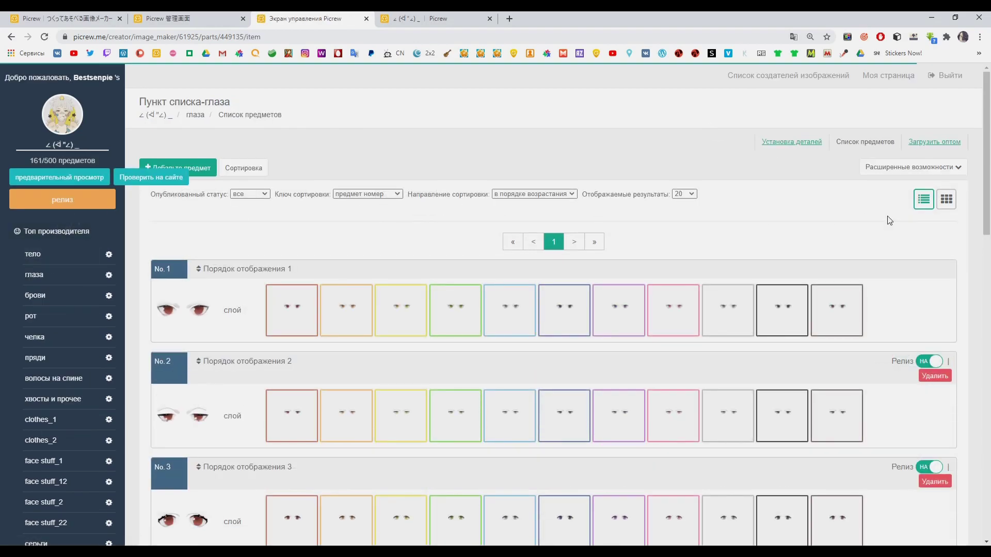
{"action": "left_click", "coordinate": [792, 142]}
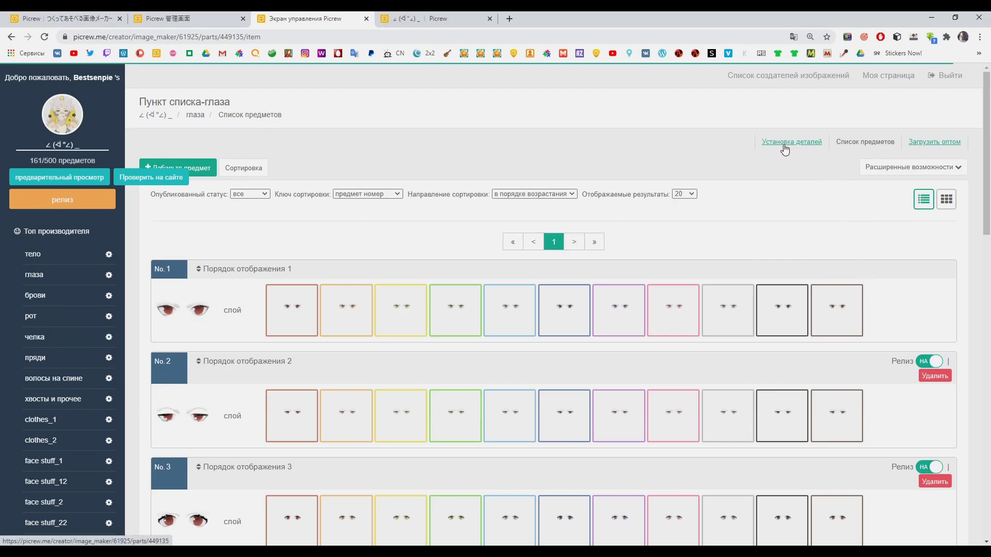
{"action": "scroll", "coordinate": [671, 429], "scroll_direction": "down", "scroll_amount": 7}
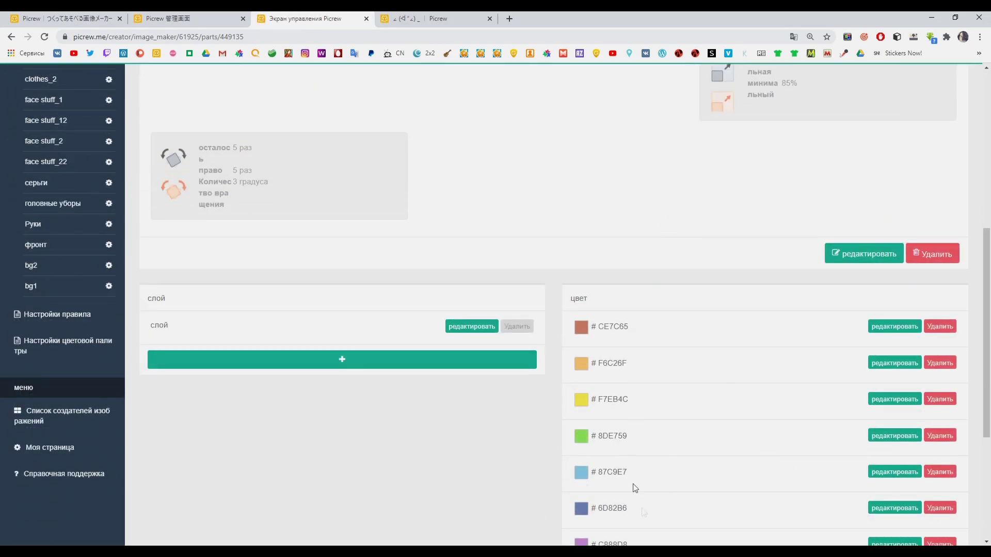
{"action": "scroll", "coordinate": [720, 436], "scroll_direction": "up", "scroll_amount": 4}
{"action": "left_click", "coordinate": [857, 456]}
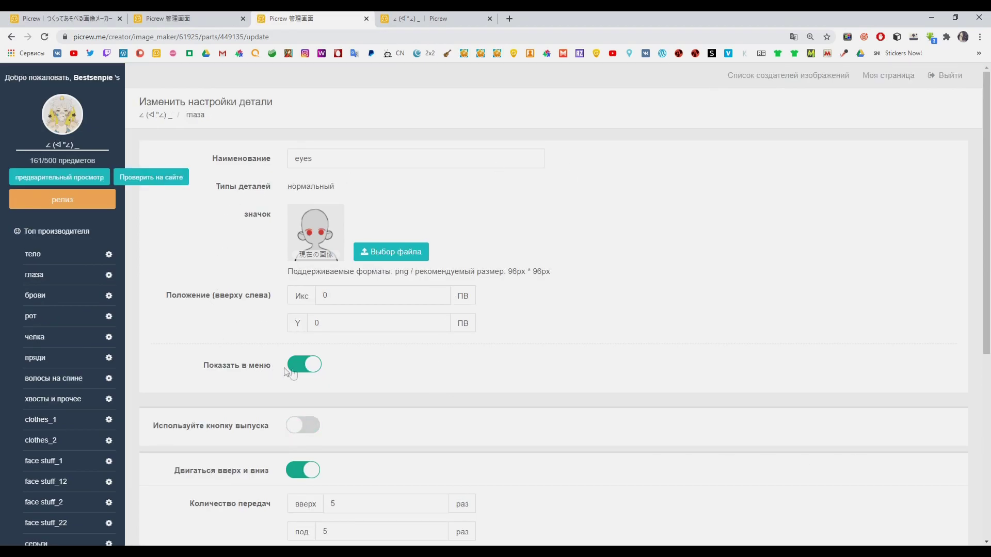
- Switch the глаза part's display in the menu off and back on
{"action": "scroll", "coordinate": [324, 386], "scroll_direction": "down", "scroll_amount": 2}
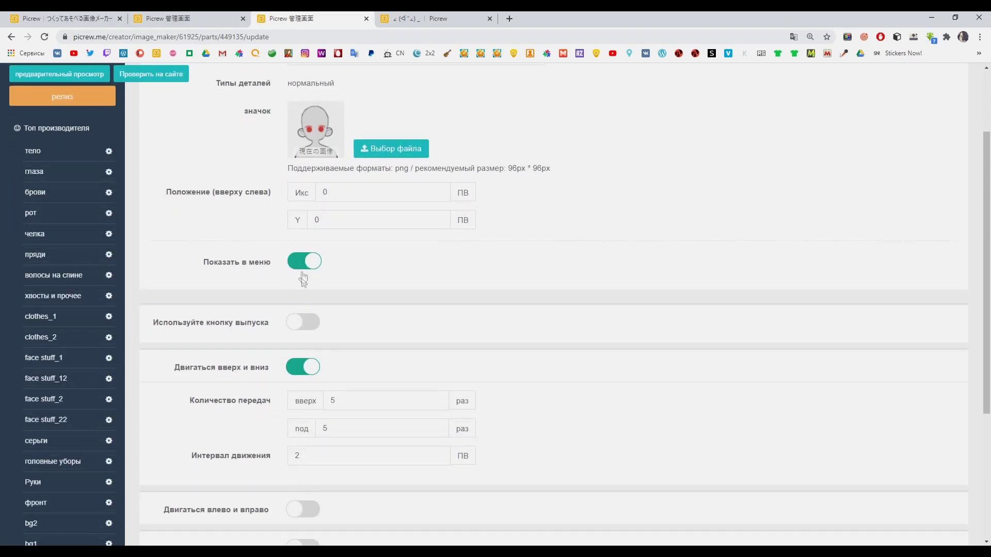
{"action": "left_click", "coordinate": [313, 264]}
{"action": "left_click", "coordinate": [309, 265]}
{"action": "scroll", "coordinate": [330, 227], "scroll_direction": "up", "scroll_amount": 2}
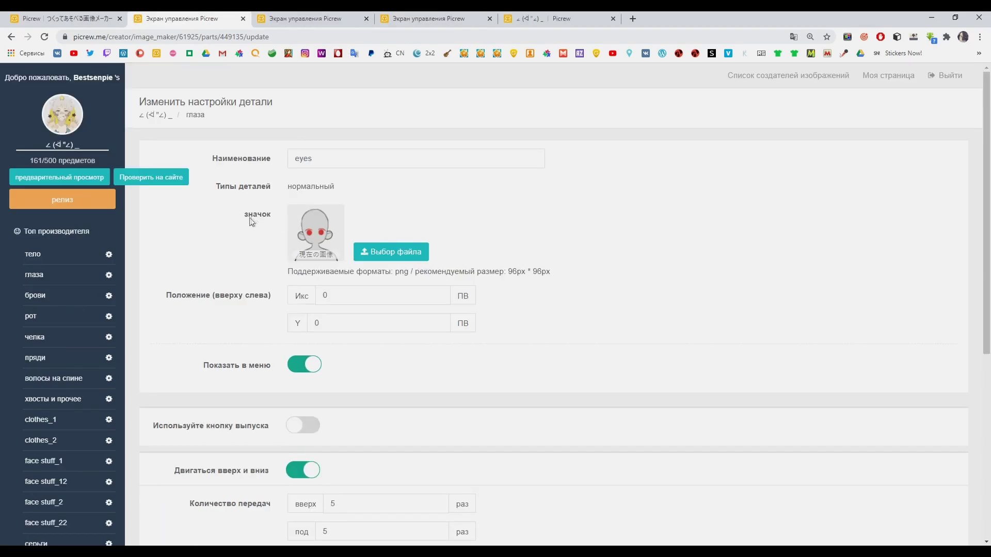
- Look through the picrew folder for a part icon file, and leave the file selection without choosing one
{"action": "left_click", "coordinate": [385, 250]}
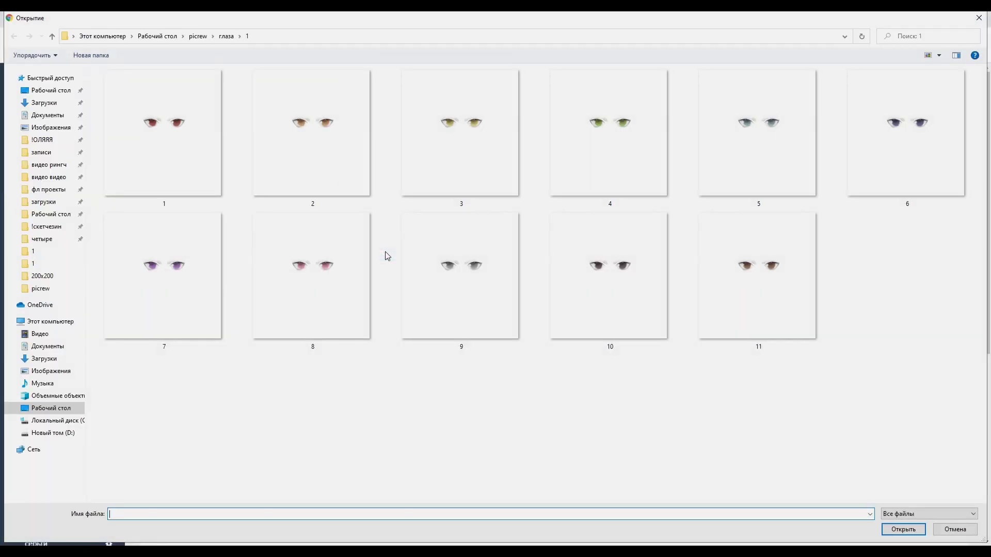
{"action": "left_click", "coordinate": [202, 36]}
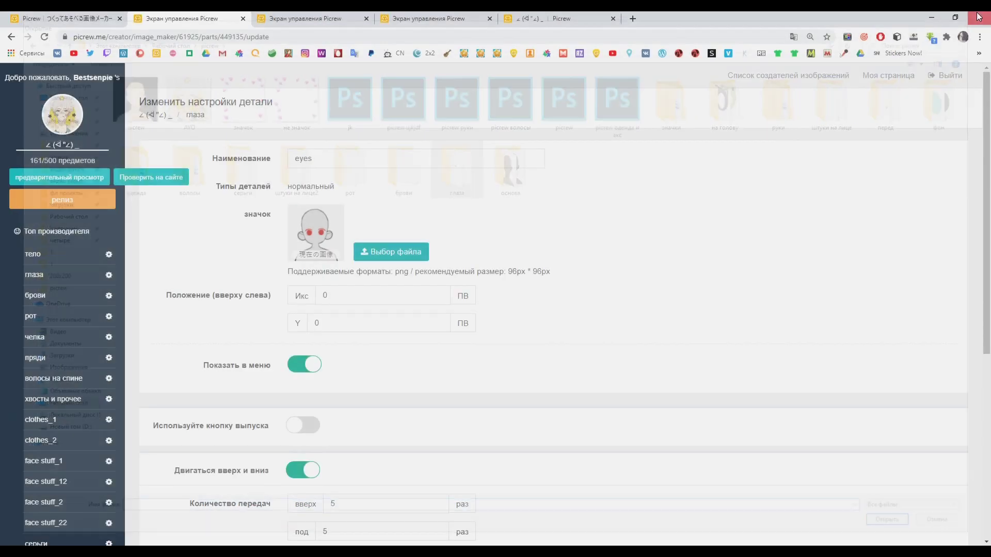
{"action": "left_click", "coordinate": [978, 18]}
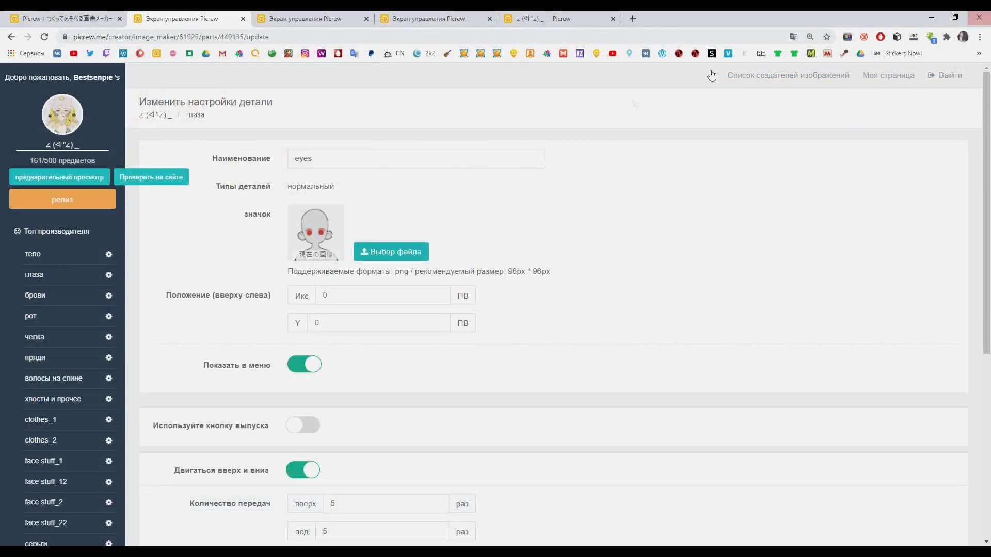
- View the eyes part's menu icon in the published maker, and highlight the recommended icon size 96px * 96px in the part settings
{"action": "left_click", "coordinate": [558, 17]}
{"action": "left_click_drag", "start_coordinate": [583, 323], "coordinate": [436, 318]}
{"action": "left_click", "coordinate": [485, 308]}
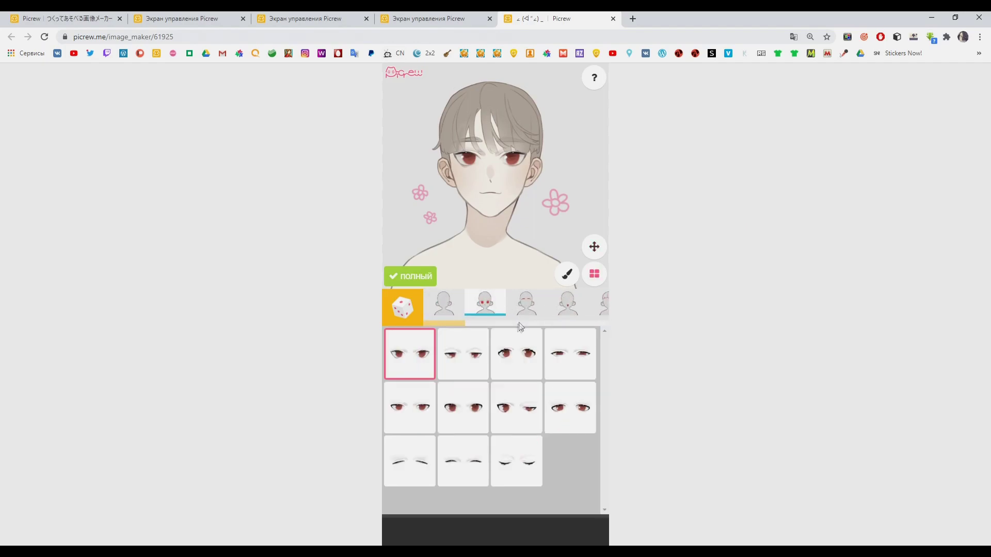
{"action": "left_click", "coordinate": [286, 15]}
{"action": "left_click_drag", "start_coordinate": [508, 272], "coordinate": [552, 274]}
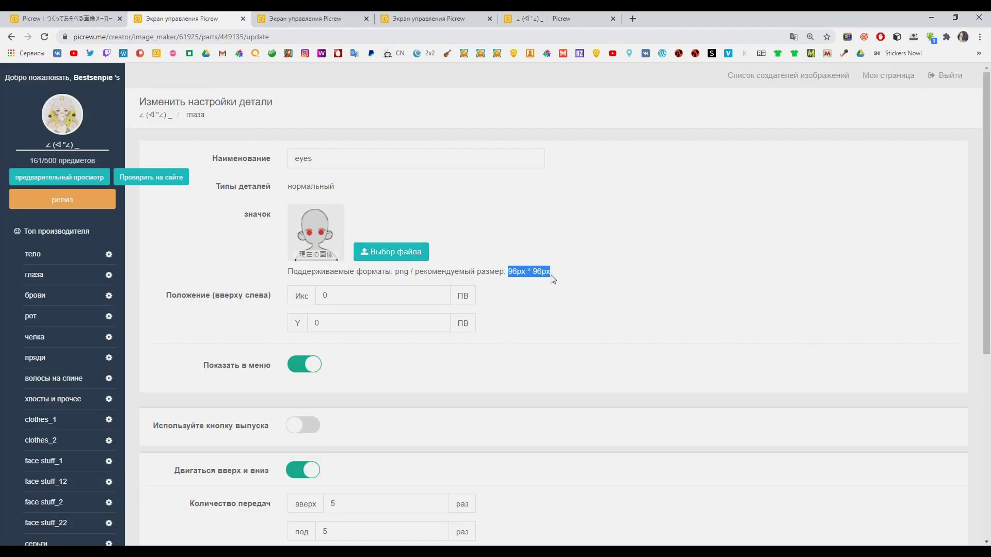
- Examine the eyes part's X and Y position fields in its settings, and check the published maker for comparison
{"action": "left_click", "coordinate": [528, 304]}
{"action": "key", "text": "ctrl+w"}
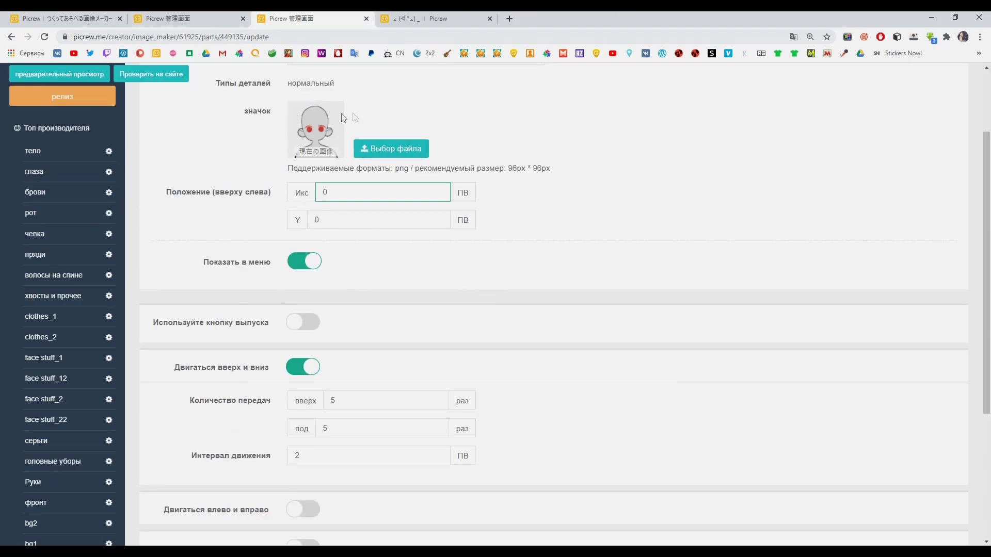
{"action": "left_click", "coordinate": [337, 221]}
{"action": "key", "text": "shift+Tab"}
{"action": "left_click", "coordinate": [373, 244]}
{"action": "double_click", "coordinate": [329, 190]}
{"action": "left_click", "coordinate": [433, 20]}
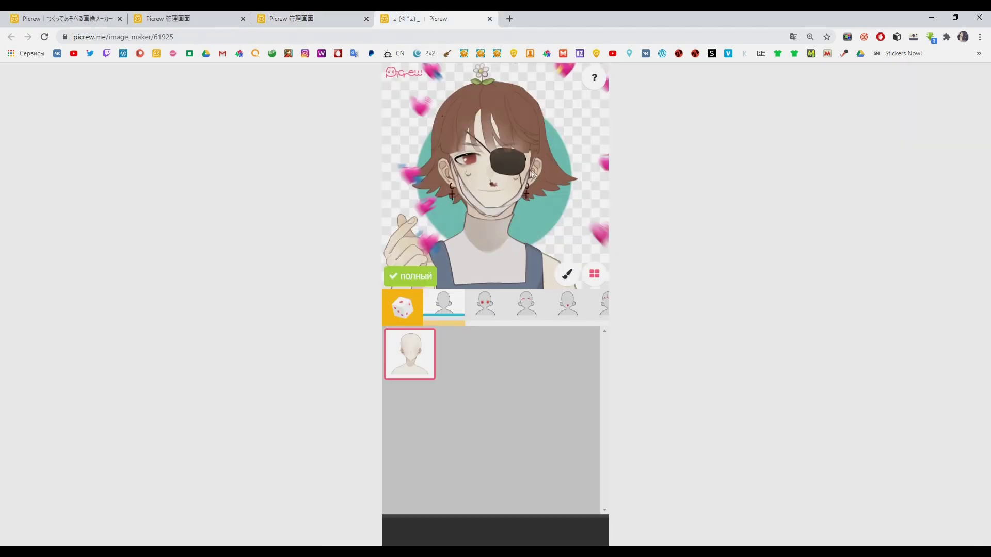
{"action": "left_click", "coordinate": [289, 19]}
{"action": "key", "text": "Tab"}
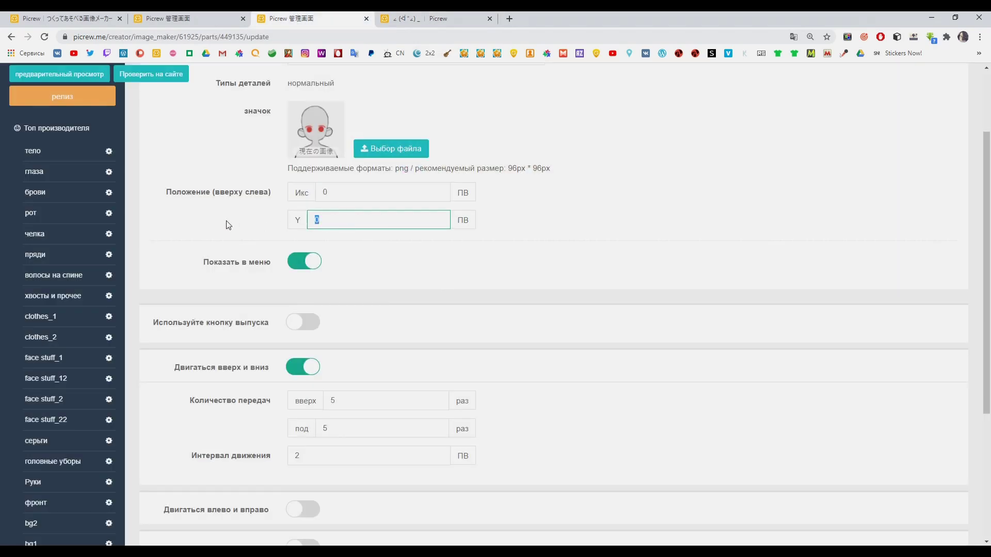
- Remove the eyebrows from the character in the published maker and reselect the first eyebrow style
{"action": "left_click", "coordinate": [434, 19]}
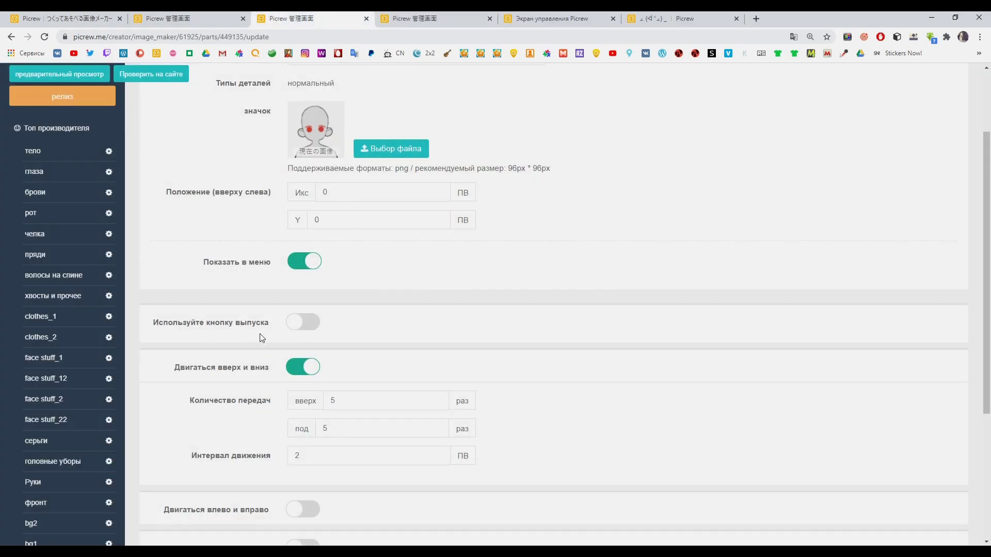
{"action": "left_click", "coordinate": [650, 18]}
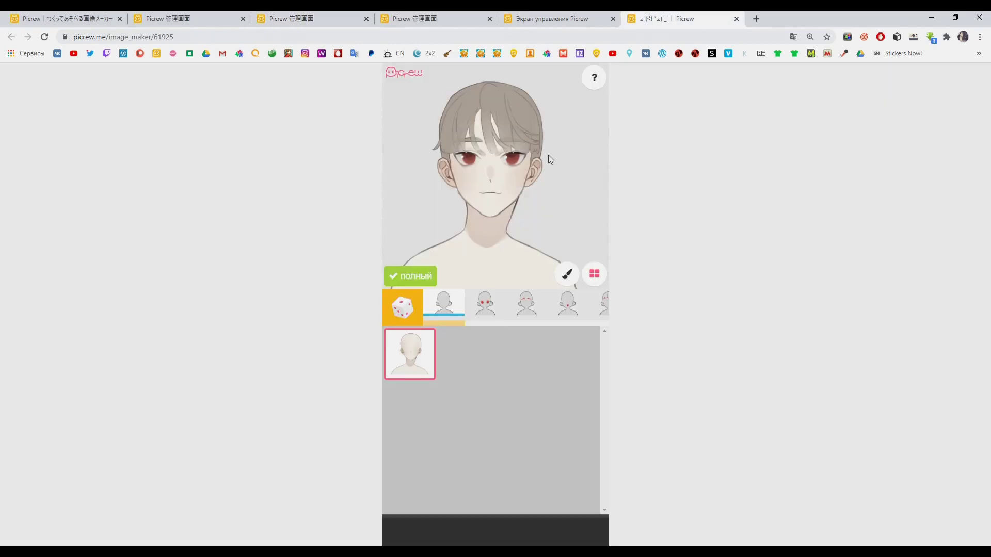
{"action": "left_click", "coordinate": [526, 303]}
{"action": "left_click", "coordinate": [423, 362]}
{"action": "left_click", "coordinate": [463, 361]}
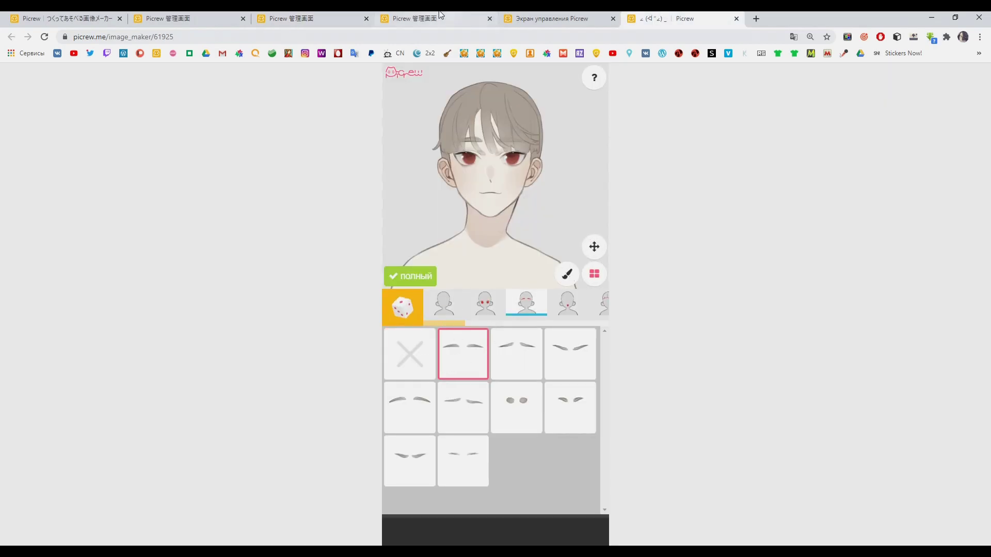
- View the eyes part's item list in the published maker, and bring up the eyebrows part's details
{"action": "left_click", "coordinate": [309, 17]}
{"action": "left_click", "coordinate": [673, 15]}
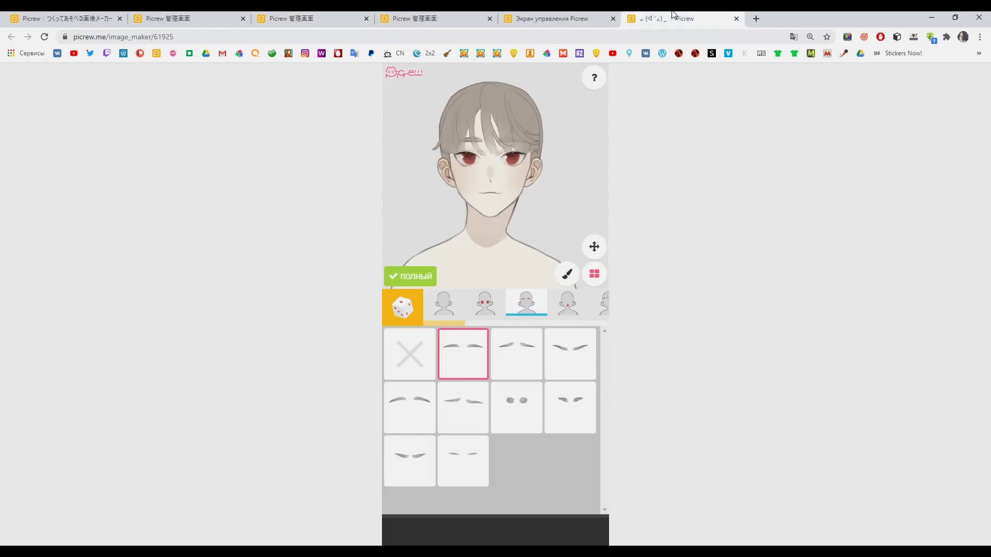
{"action": "left_click", "coordinate": [484, 309]}
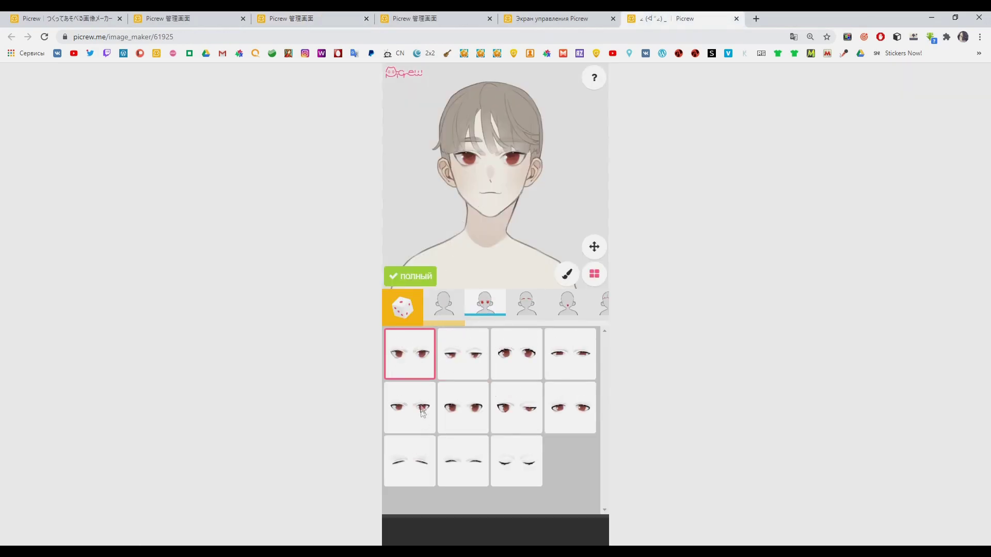
{"action": "left_click", "coordinate": [413, 14]}
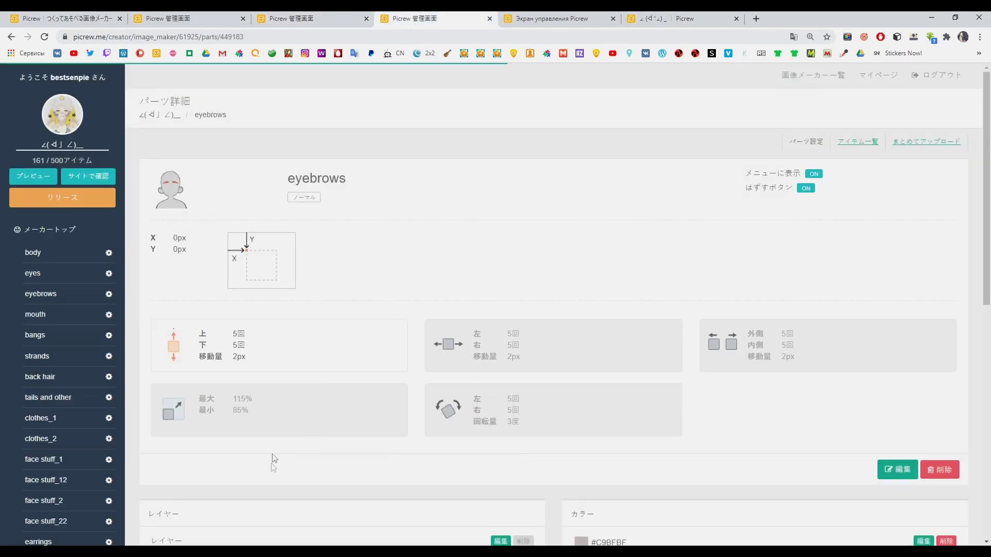
- Try removing and restoring the eyebrows in the published maker, and review the eyebrows part's removal button and initial selection settings
{"action": "left_click", "coordinate": [715, 18]}
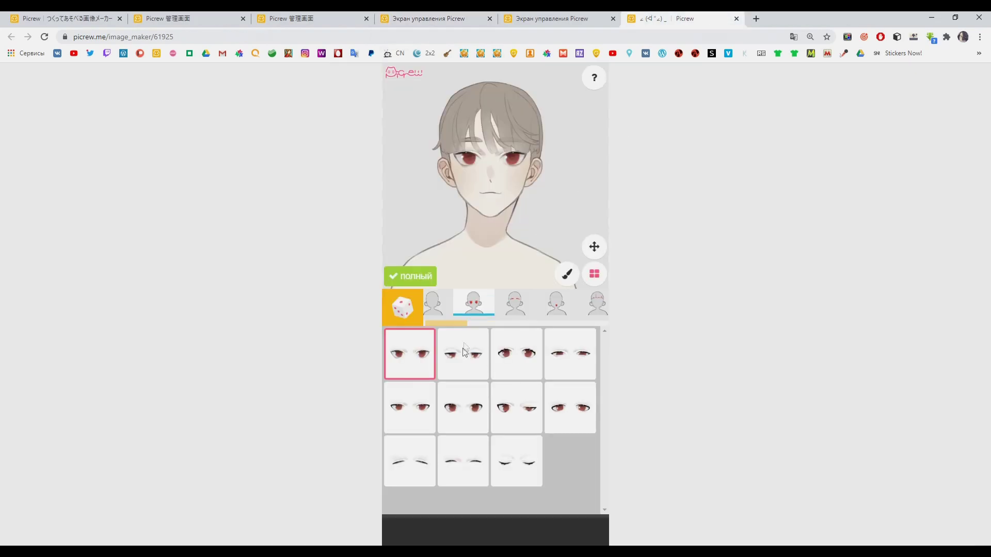
{"action": "left_click", "coordinate": [509, 309]}
{"action": "left_click", "coordinate": [427, 370]}
{"action": "left_click", "coordinate": [460, 357]}
{"action": "left_click", "coordinate": [460, 355]}
{"action": "left_click", "coordinate": [460, 354]}
{"action": "left_click", "coordinate": [418, 18]}
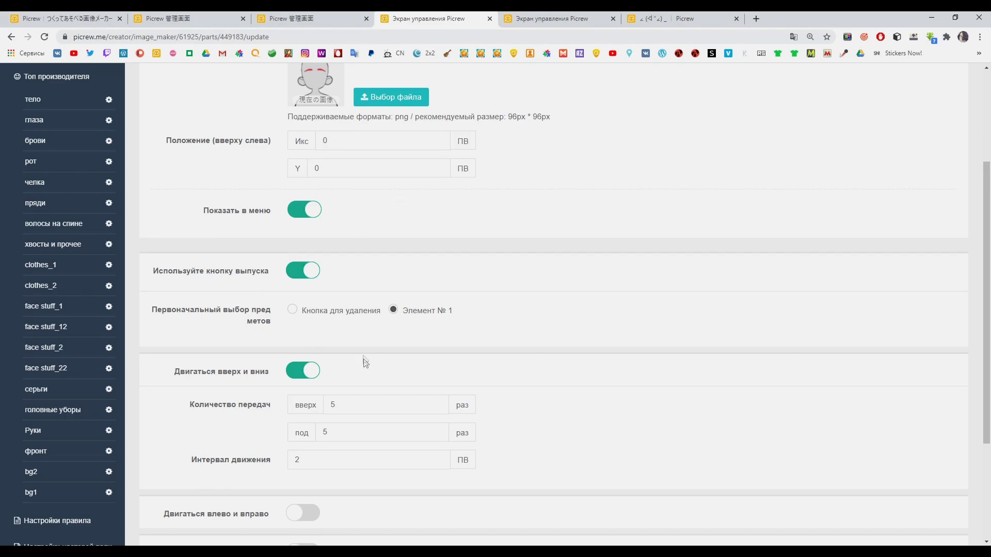
{"action": "left_click", "coordinate": [729, 15]}
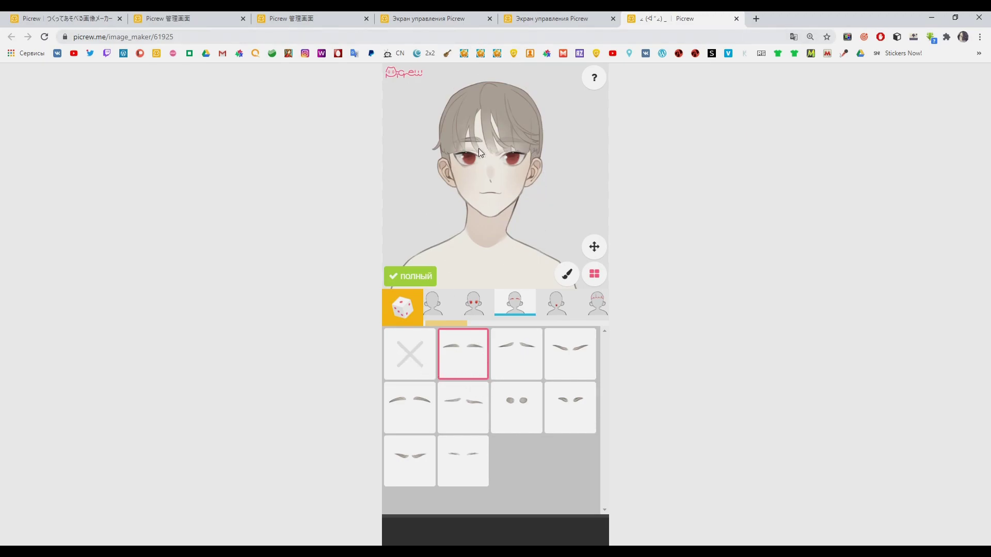
- Compare the clothes_1 part's removal button and initial selection settings with its item list in the published maker
{"action": "left_click", "coordinate": [555, 18]}
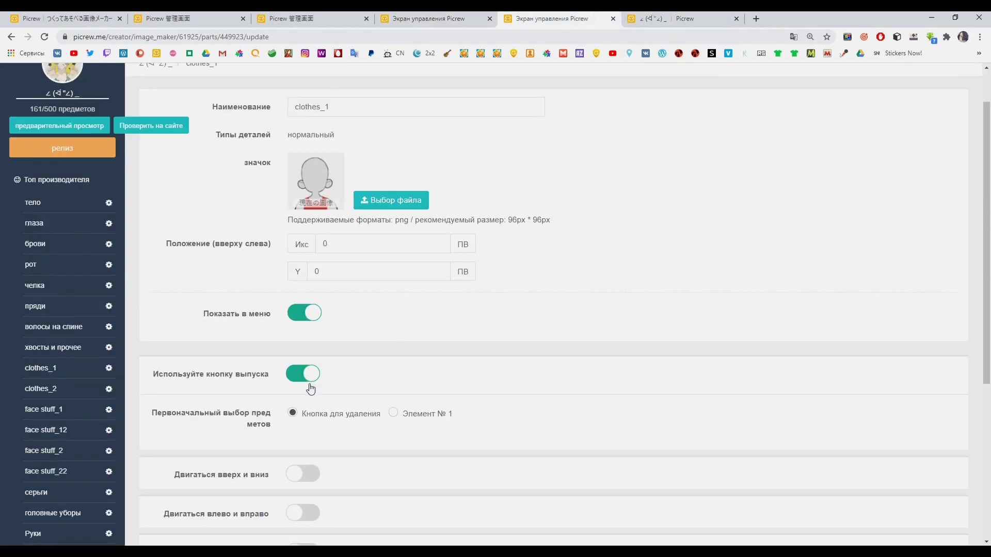
{"action": "scroll", "coordinate": [253, 403], "scroll_direction": "down", "scroll_amount": 1}
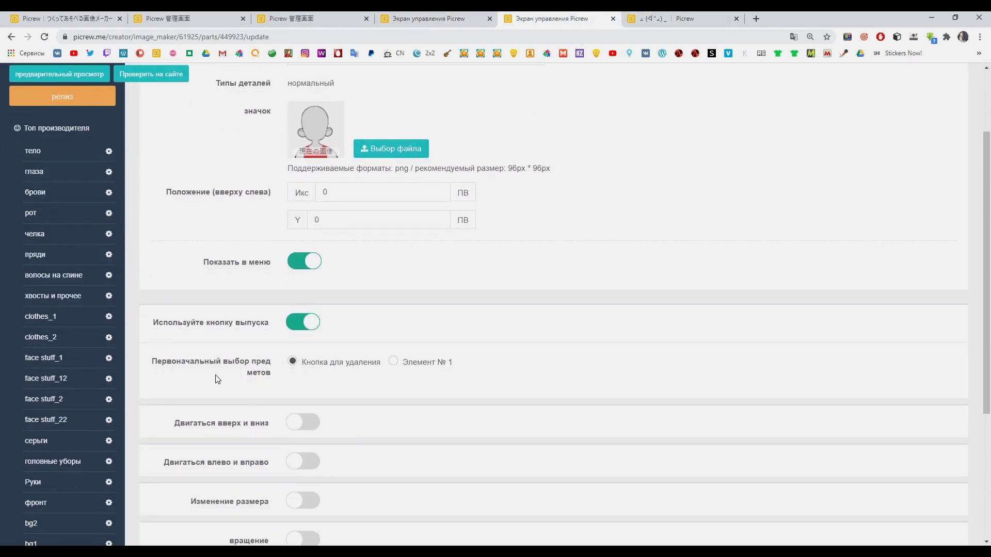
{"action": "left_click", "coordinate": [679, 20]}
{"action": "left_click_drag", "start_coordinate": [457, 325], "coordinate": [493, 308]}
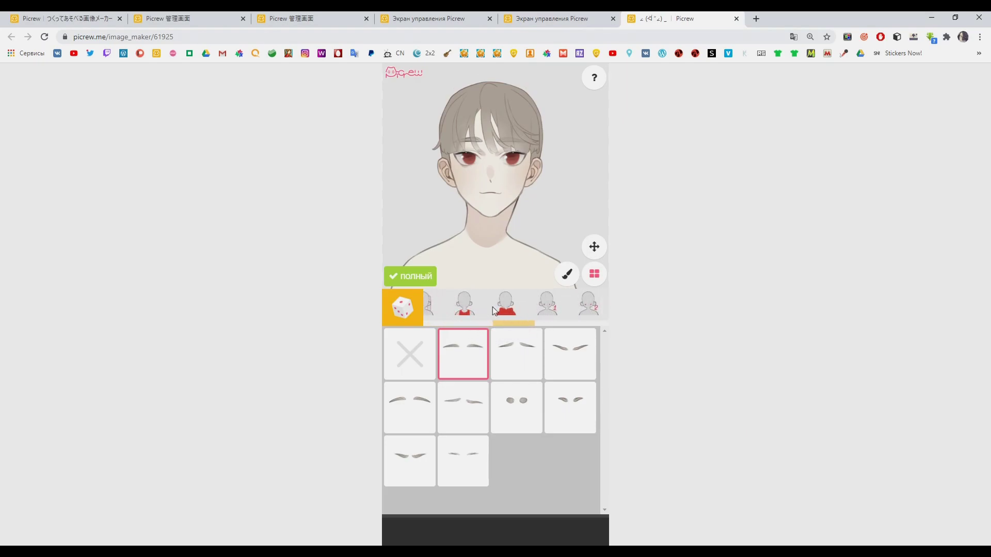
{"action": "left_click", "coordinate": [464, 303]}
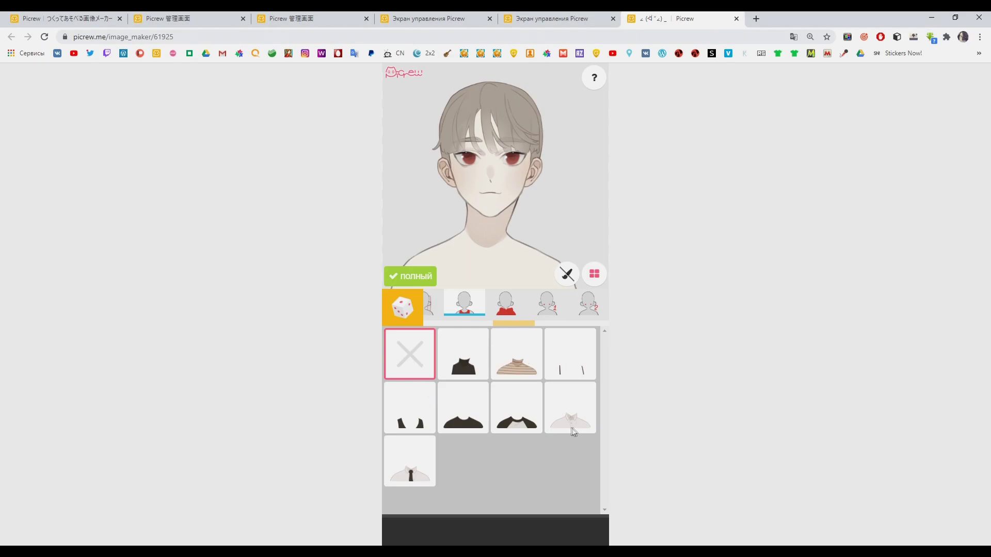
{"action": "left_click", "coordinate": [545, 15]}
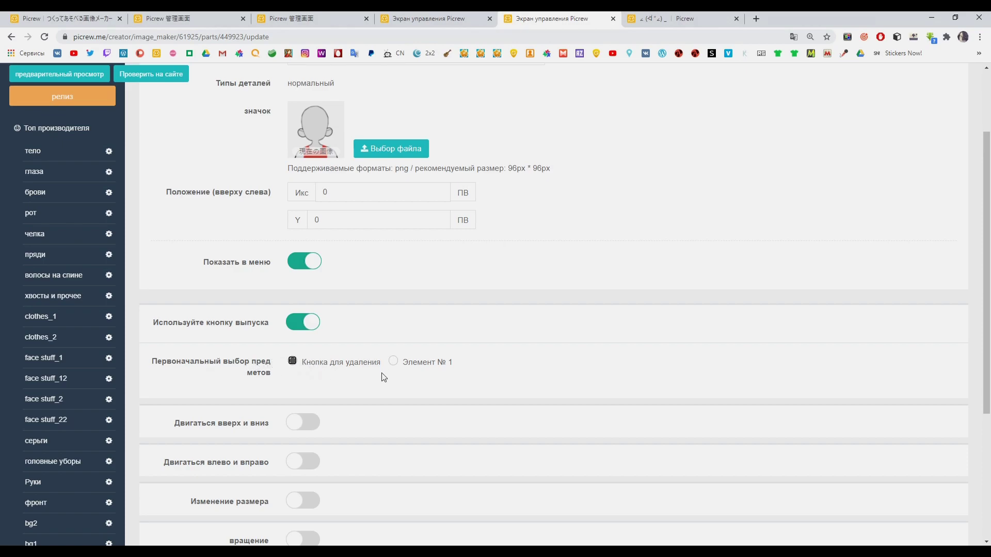
{"action": "scroll", "coordinate": [384, 378], "scroll_direction": "down", "scroll_amount": 2}
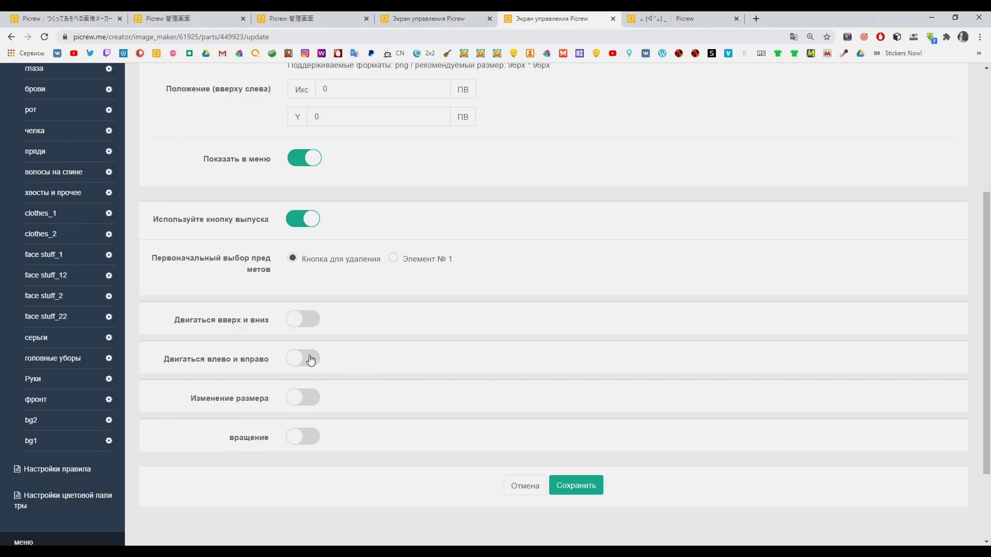
- Open the фронт part's settings and examine its vertical movement counts and movement interval
{"action": "key", "text": "ctrl+Page_Up"}
{"action": "key", "text": "ctrl+Page_Up"}
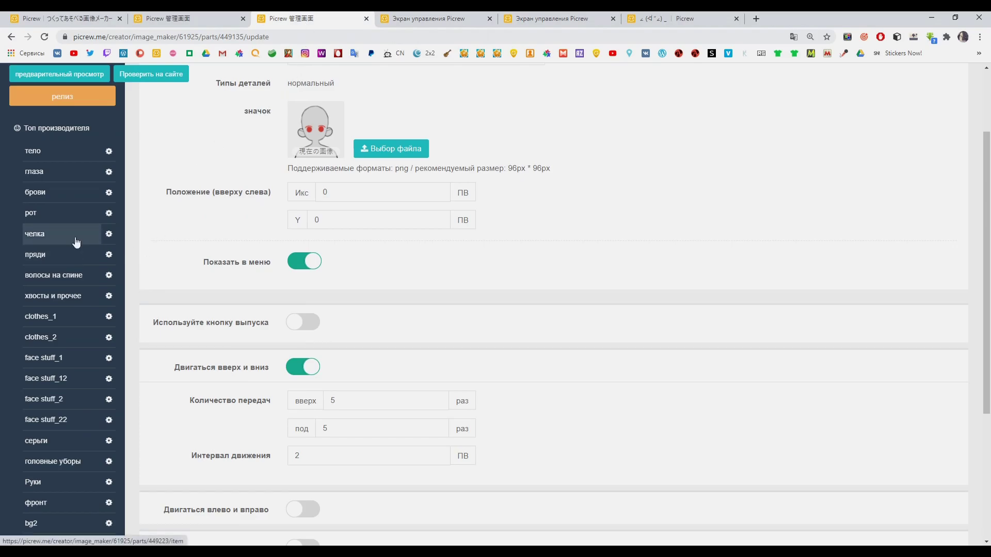
{"action": "scroll", "coordinate": [62, 212], "scroll_direction": "down", "scroll_amount": 3}
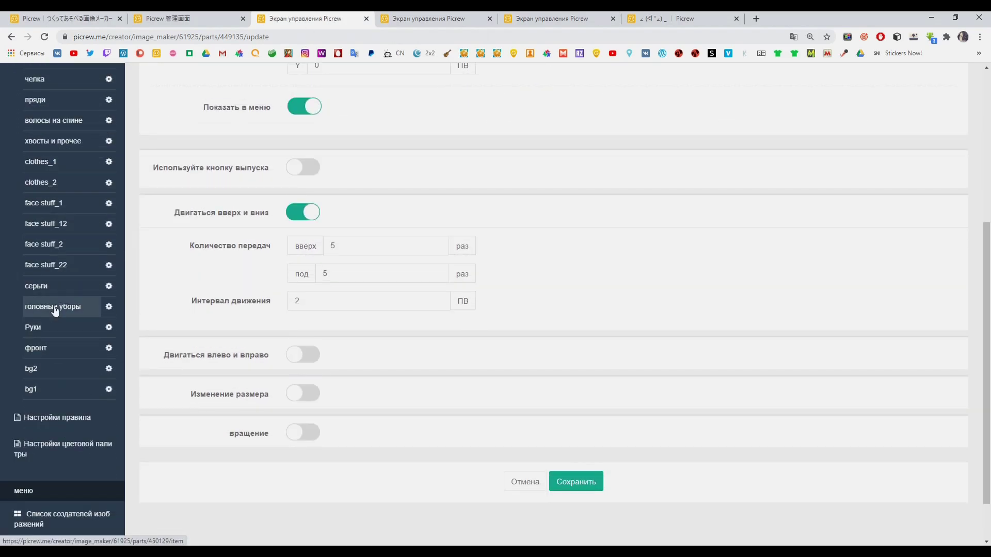
{"action": "scroll", "coordinate": [55, 309], "scroll_direction": "up", "scroll_amount": 2}
{"action": "left_click", "coordinate": [51, 452]}
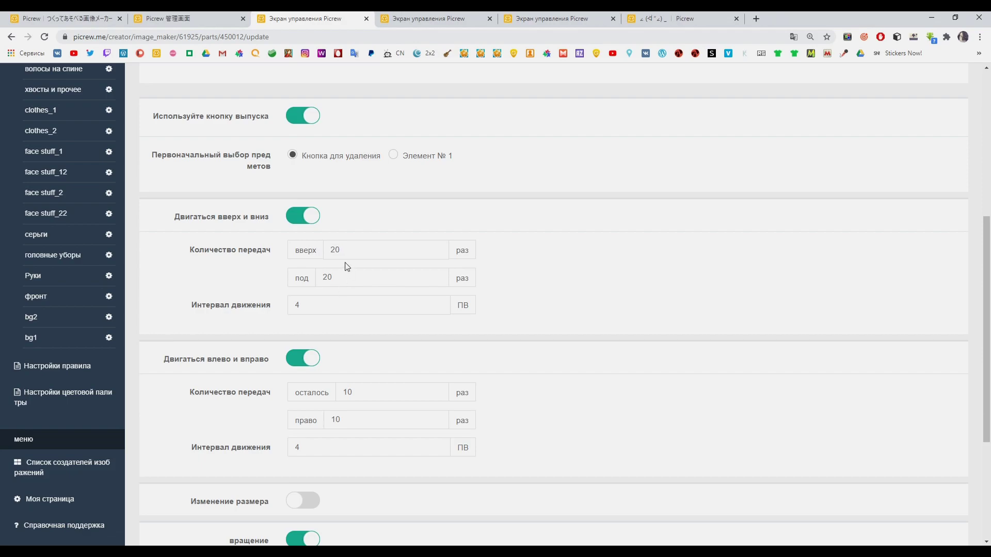
{"action": "double_click", "coordinate": [343, 249]}
{"action": "key", "text": "Tab"}
{"action": "left_click", "coordinate": [298, 308]}
- Shift the pink flower decoration up once and down three times with the position controls in the published maker
{"action": "left_click", "coordinate": [653, 19]}
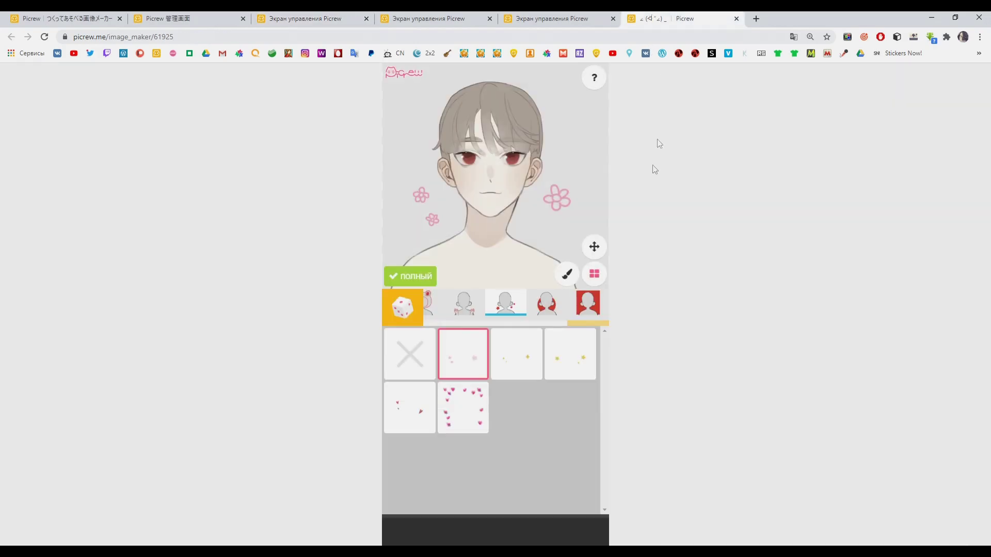
{"action": "left_click", "coordinate": [593, 246]}
{"action": "left_click", "coordinate": [546, 405]}
{"action": "left_click", "coordinate": [546, 441]}
{"action": "left_click", "coordinate": [545, 442]}
{"action": "left_click", "coordinate": [545, 441]}
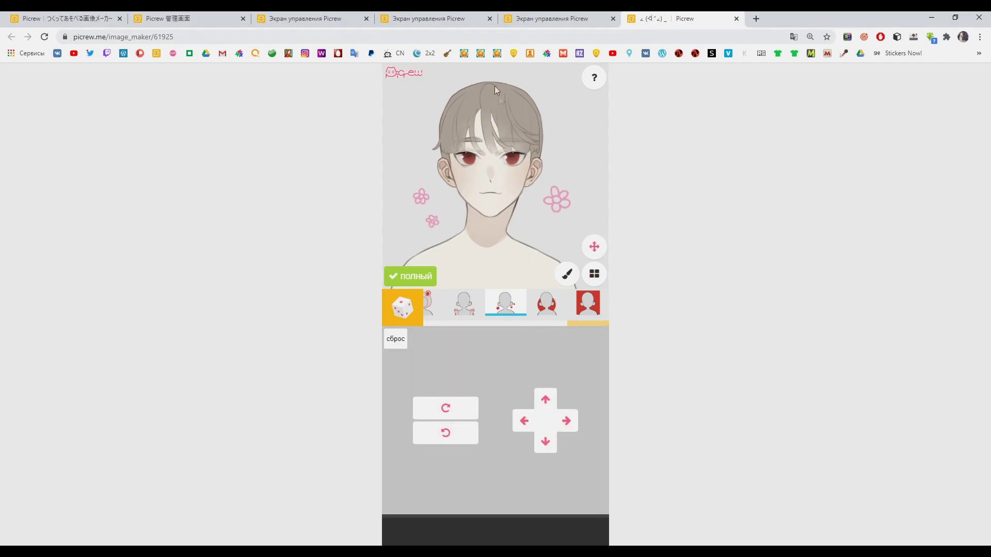
- Return to the фронт part's settings and review its vertical and horizontal movement counts and intervals
{"action": "left_click", "coordinate": [310, 18]}
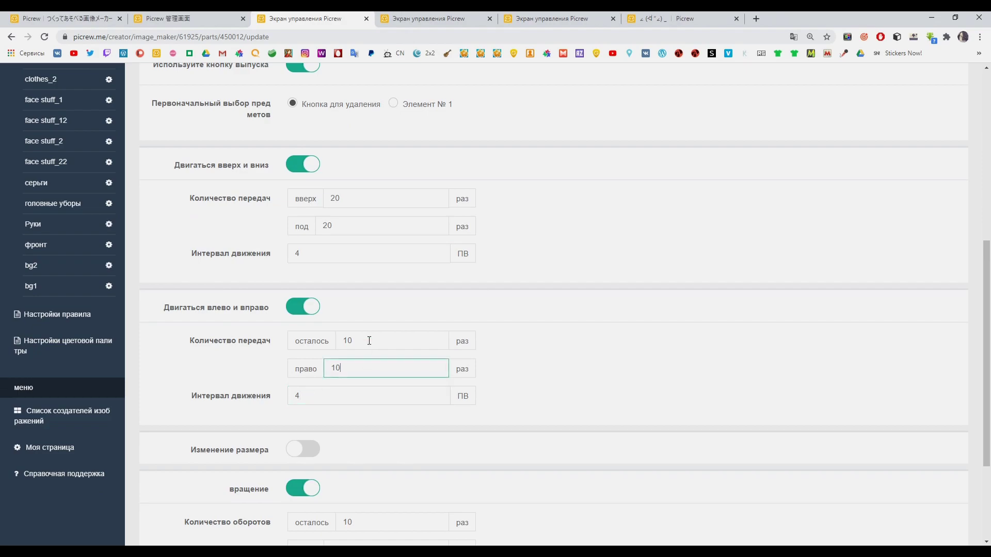
{"action": "left_click", "coordinate": [396, 254]}
{"action": "left_click", "coordinate": [411, 217]}
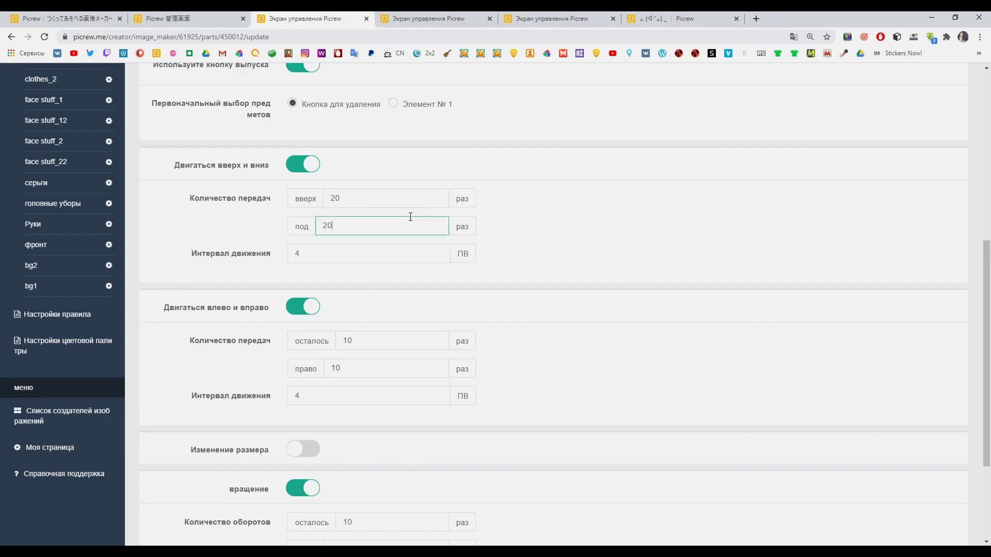
{"action": "scroll", "coordinate": [417, 282], "scroll_direction": "down", "scroll_amount": 3}
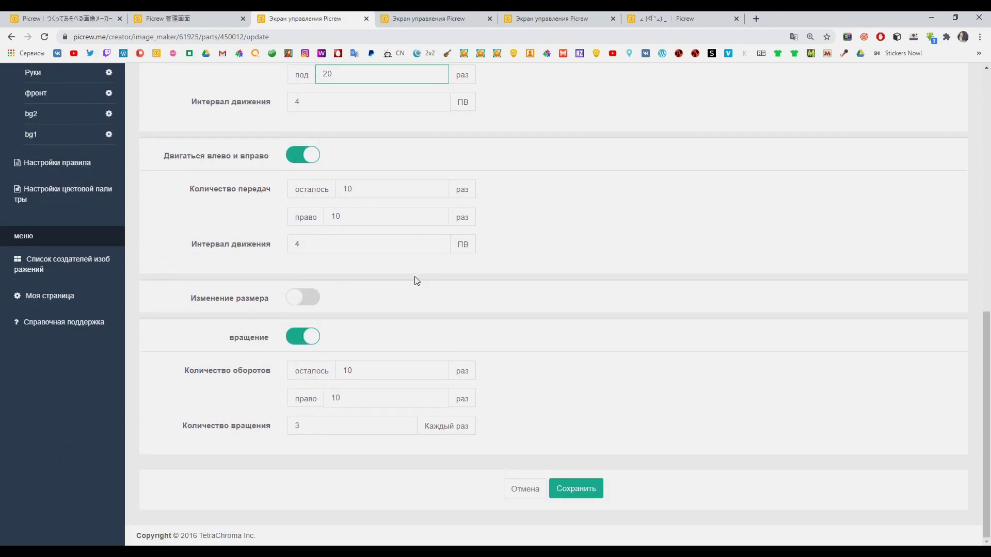
- Switch resizing on for the фронт part, look through the enlargement and reduction percentages, and switch resizing off again
{"action": "left_click", "coordinate": [312, 301]}
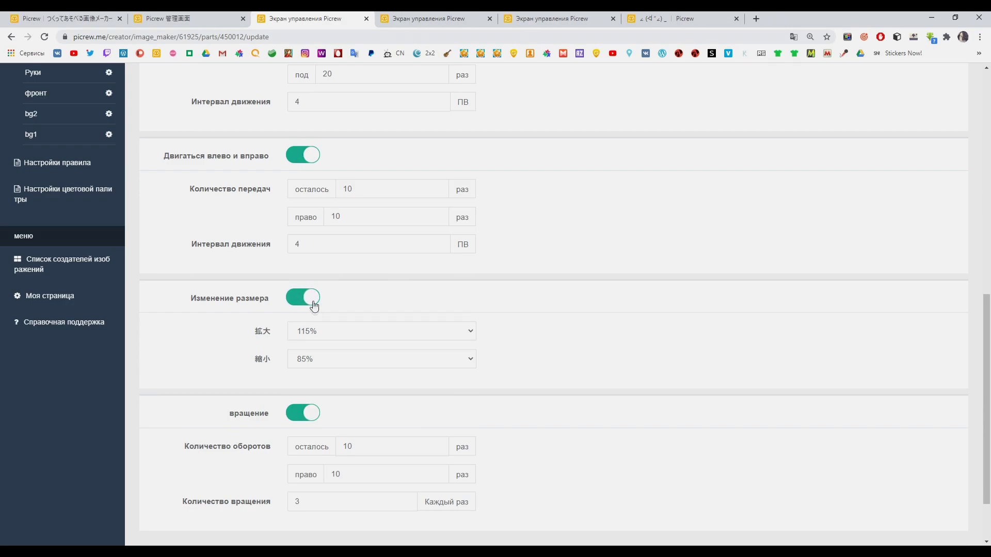
{"action": "left_click", "coordinate": [369, 332]}
{"action": "scroll", "coordinate": [472, 354], "scroll_direction": "down", "scroll_amount": 1}
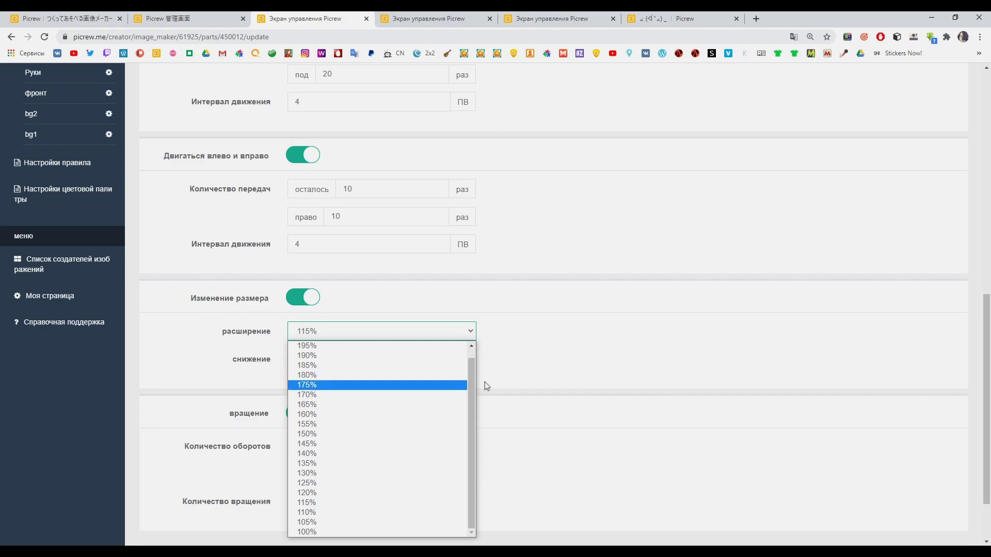
{"action": "left_click", "coordinate": [473, 346]}
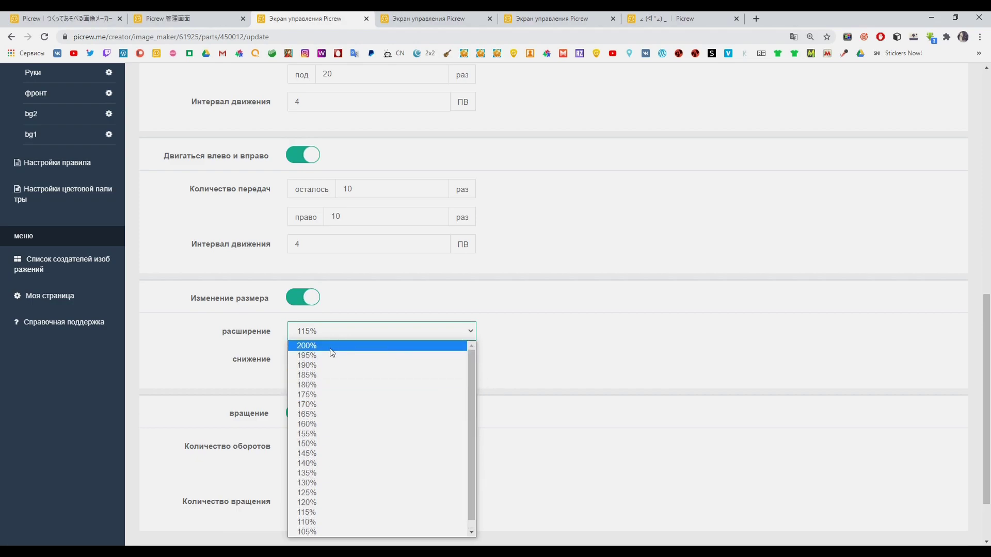
{"action": "left_click", "coordinate": [466, 332]}
{"action": "left_click", "coordinate": [341, 364]}
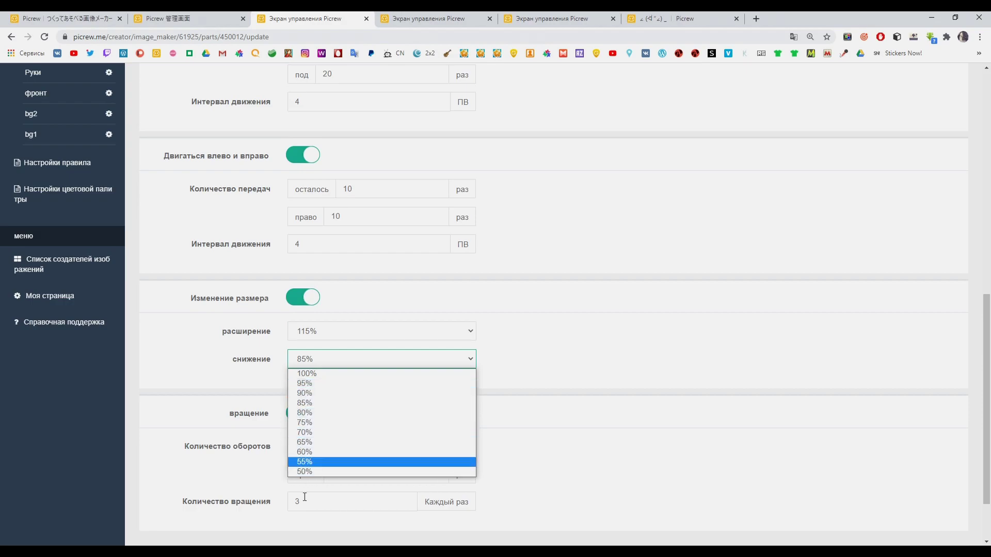
{"action": "left_click", "coordinate": [368, 353]}
{"action": "left_click", "coordinate": [303, 297]}
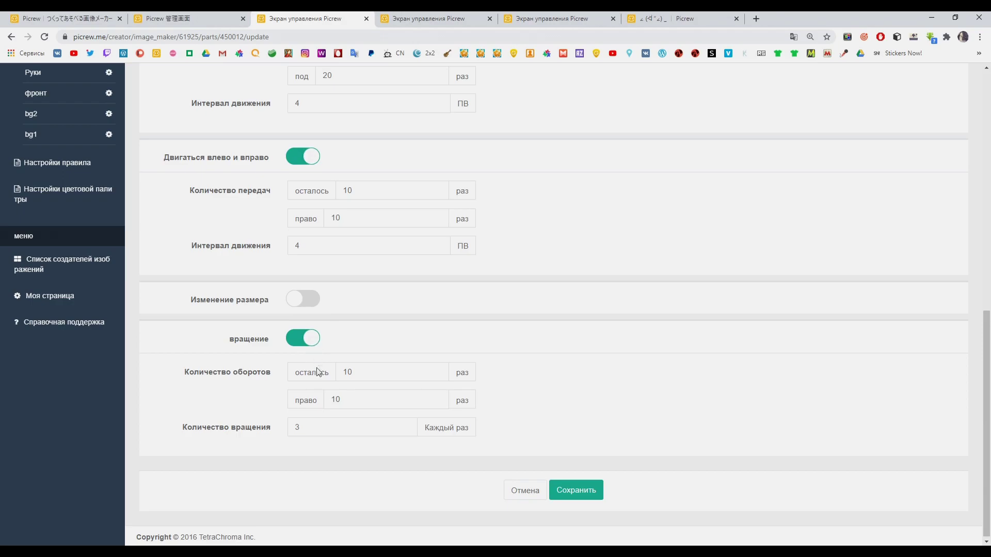
- Examine the фронт part's left and right rotation counts and the amount of rotation per step
{"action": "double_click", "coordinate": [373, 378]}
{"action": "double_click", "coordinate": [343, 399]}
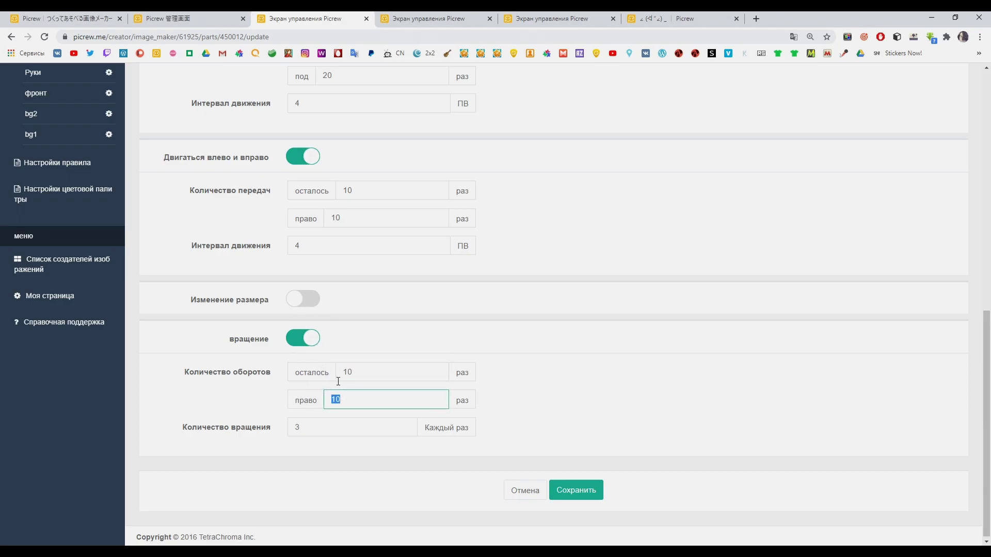
{"action": "left_click", "coordinate": [324, 431]}
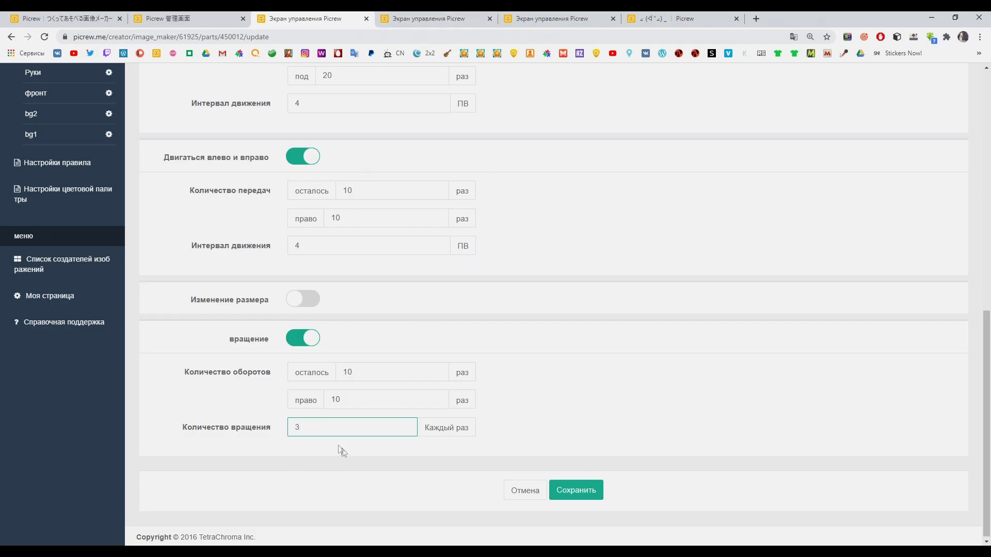
- Rotate the pink flower decoration clockwise and counterclockwise in the published maker
{"action": "left_click", "coordinate": [434, 19]}
{"action": "left_click", "coordinate": [535, 15]}
{"action": "left_click", "coordinate": [645, 16]}
{"action": "left_click", "coordinate": [449, 409]}
{"action": "left_click", "coordinate": [450, 410]}
{"action": "left_click", "coordinate": [455, 433]}
{"action": "left_click", "coordinate": [456, 434]}
{"action": "left_click", "coordinate": [445, 410]}
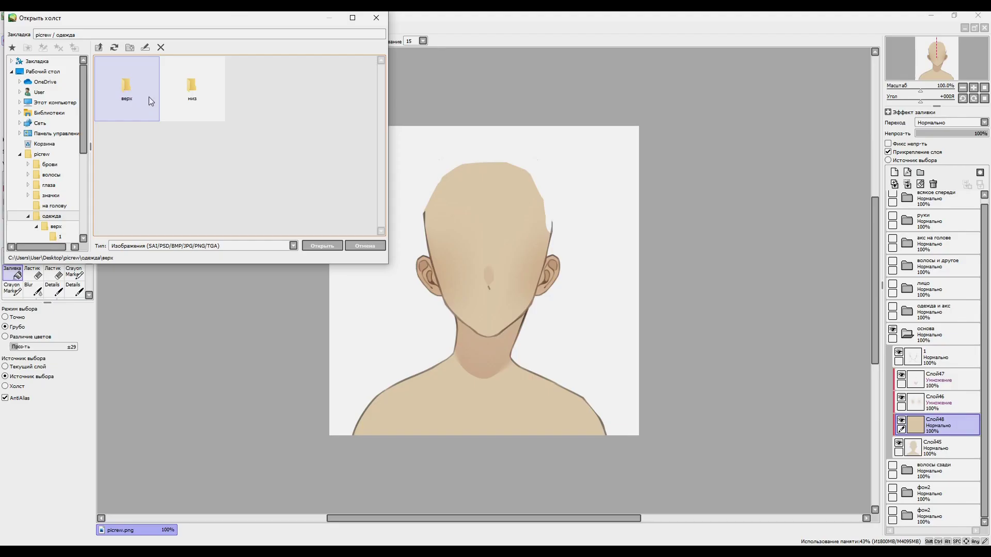
- Open 1.png from subfolder 4 of the верх clothing folder
{"action": "double_click", "coordinate": [148, 97]}
{"action": "double_click", "coordinate": [206, 117]}
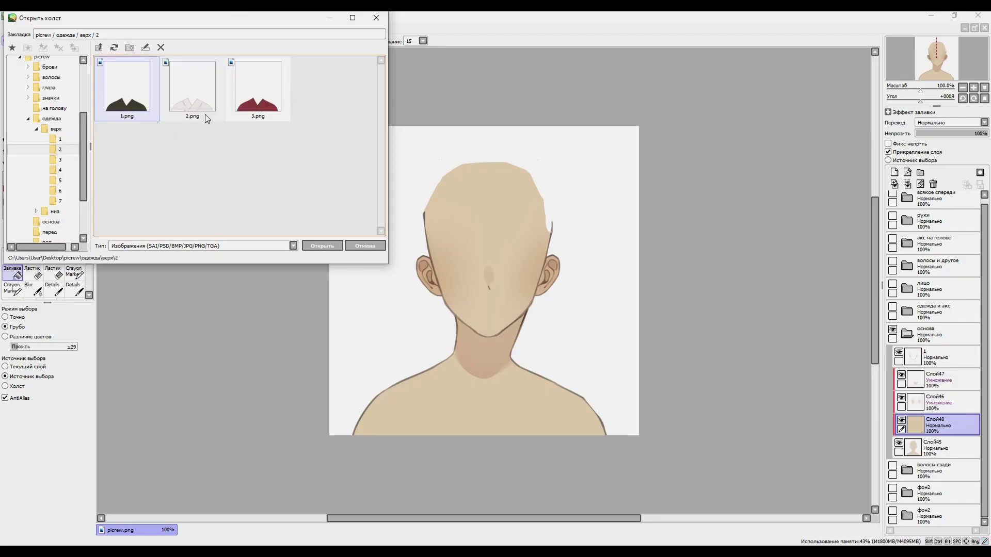
{"action": "key", "text": "Down"}
{"action": "key", "text": "Down"}
{"action": "double_click", "coordinate": [129, 104]}
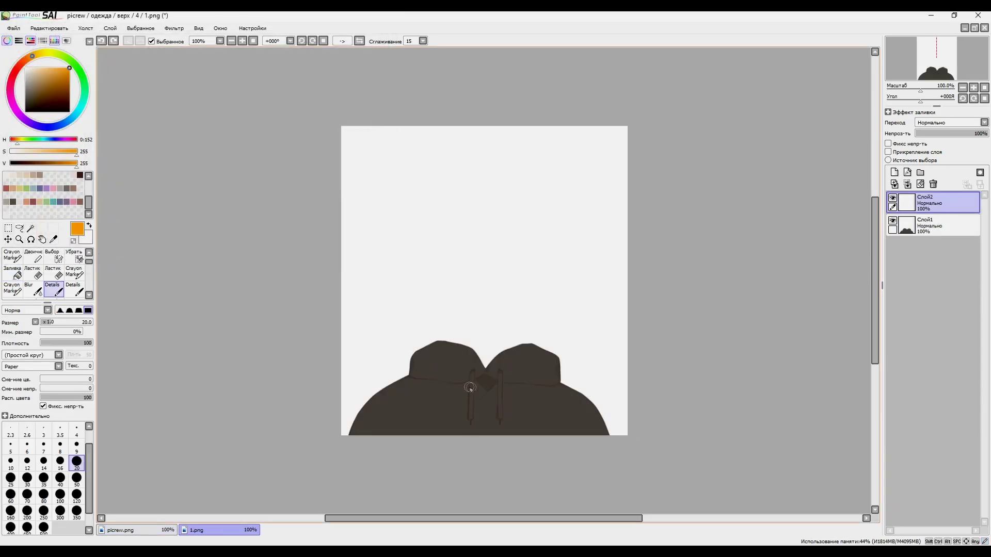
- Paint an orange V-shaped pendant on Слой2 over the hoodie and erase it along the hood and drawstrings with a size 14 eraser
{"action": "mouse_move", "coordinate": [453, 371]}
{"action": "left_mouse_down"}
{"action": "mouse_move", "coordinate": [483, 408]}
{"action": "mouse_move", "coordinate": [513, 379]}
{"action": "mouse_move", "coordinate": [487, 417]}
{"action": "left_mouse_up"}
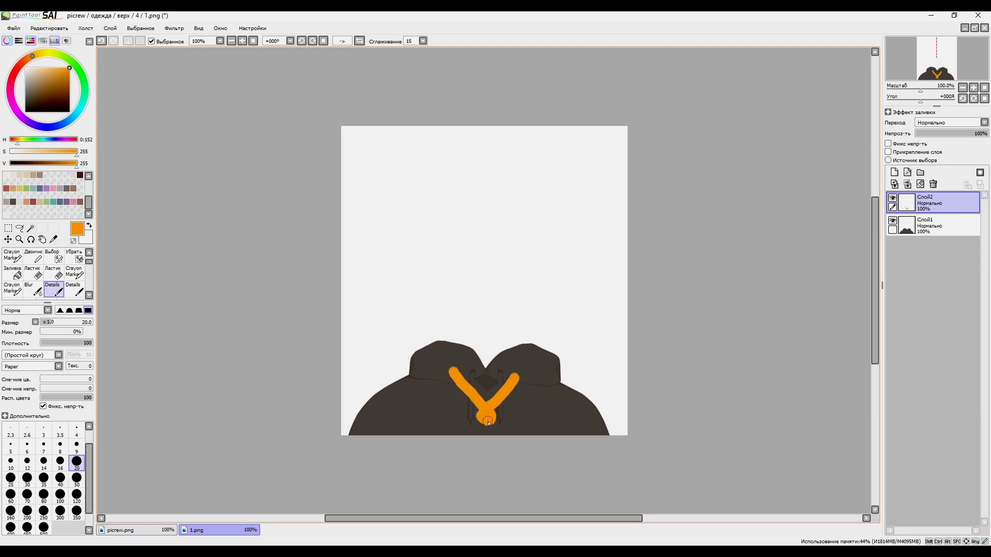
{"action": "scroll", "coordinate": [566, 317], "scroll_direction": "up", "scroll_amount": 2}
{"action": "key", "text": "e"}
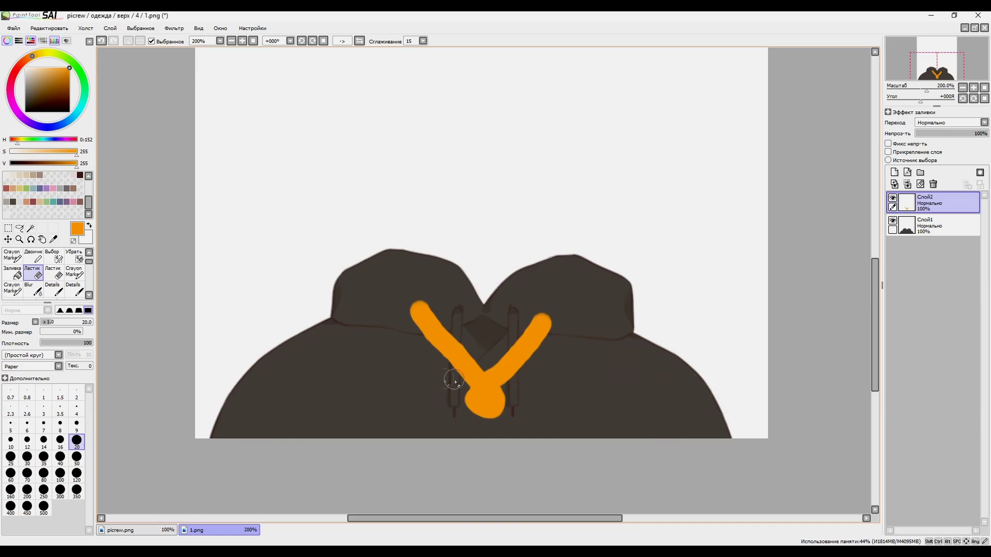
{"action": "scroll", "coordinate": [591, 420], "scroll_direction": "up", "scroll_amount": 2}
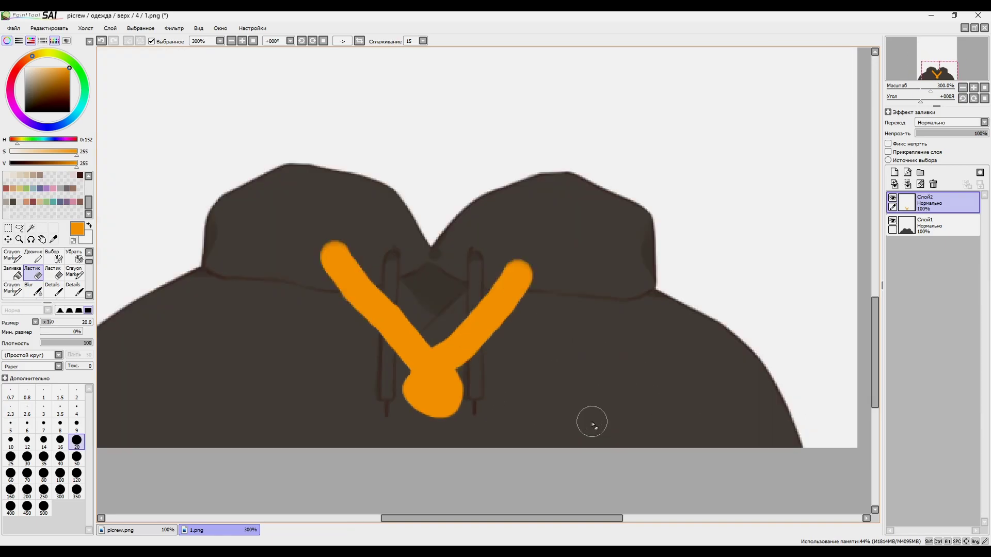
{"action": "left_click", "coordinate": [44, 441]}
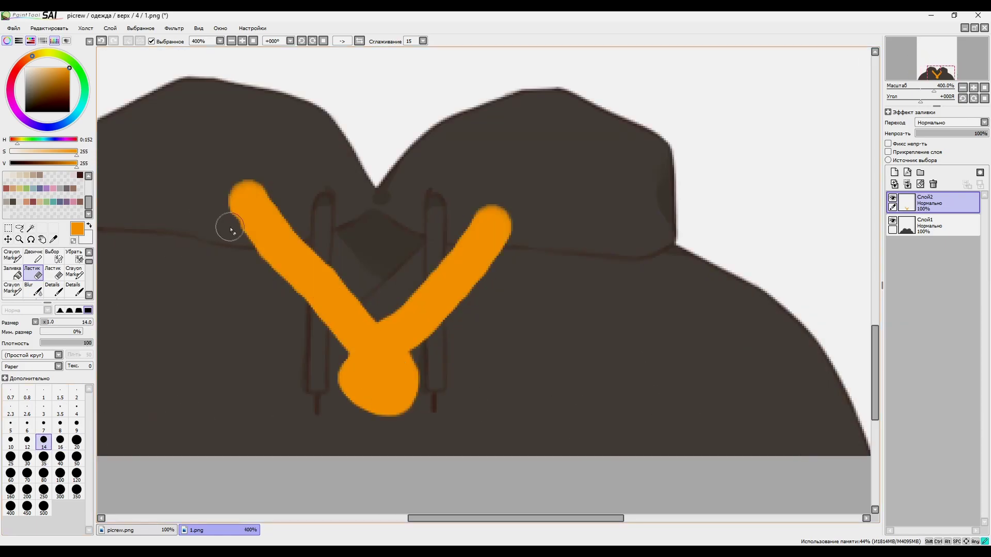
{"action": "left_click_drag", "start_coordinate": [231, 223], "coordinate": [277, 225]}
{"action": "scroll", "coordinate": [581, 436], "scroll_direction": "down", "scroll_amount": 3}
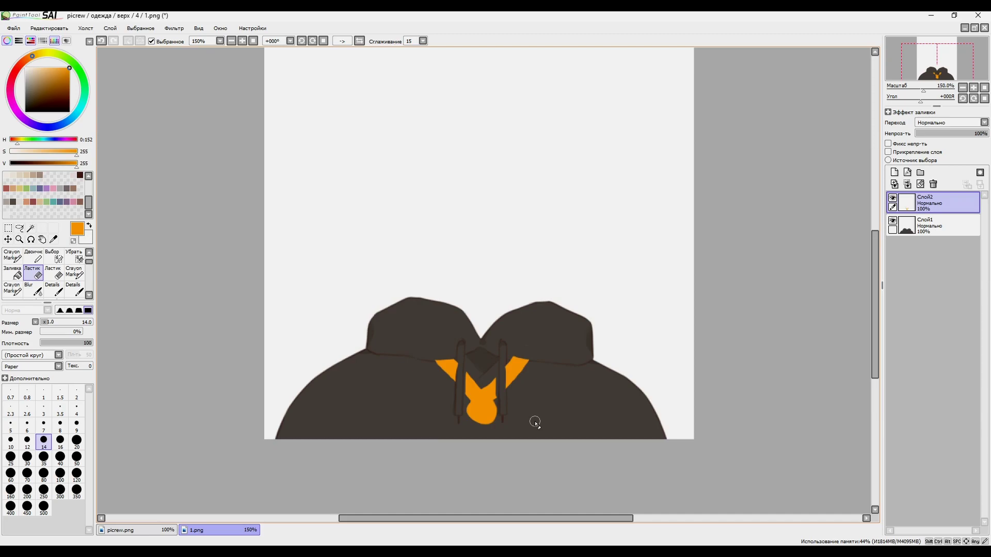
- Hide Слой2, select the hood and drawstrings on Слой1 with the lasso, and separate them onto their own layer
{"action": "left_click", "coordinate": [893, 221]}
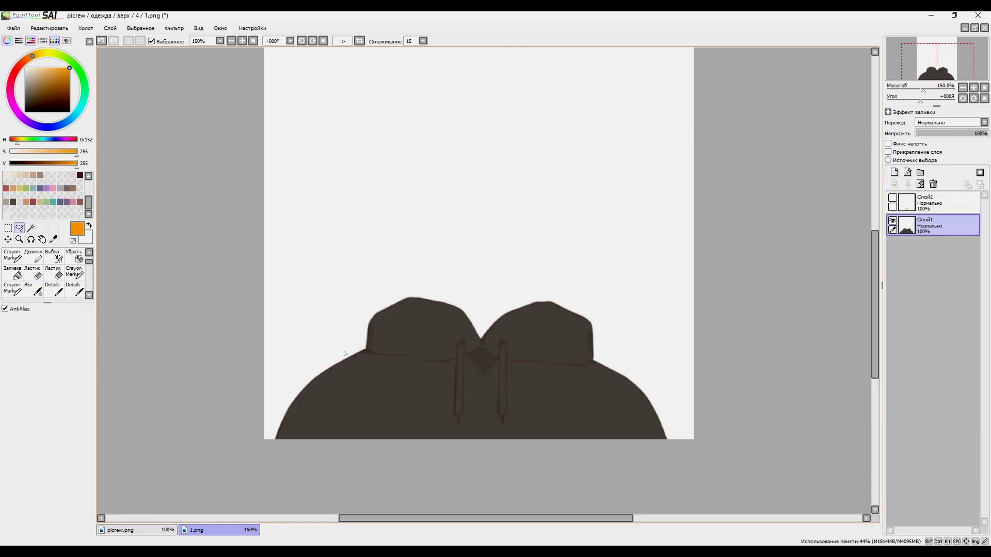
{"action": "left_click_drag", "start_coordinate": [340, 338], "coordinate": [369, 359]}
{"action": "mouse_move", "coordinate": [520, 377]}
{"action": "left_mouse_down"}
{"action": "mouse_move", "coordinate": [454, 223]}
{"action": "mouse_move", "coordinate": [226, 243]}
{"action": "left_mouse_up"}
{"action": "key", "text": "ctrl+c"}
{"action": "key", "text": "ctrl+v"}
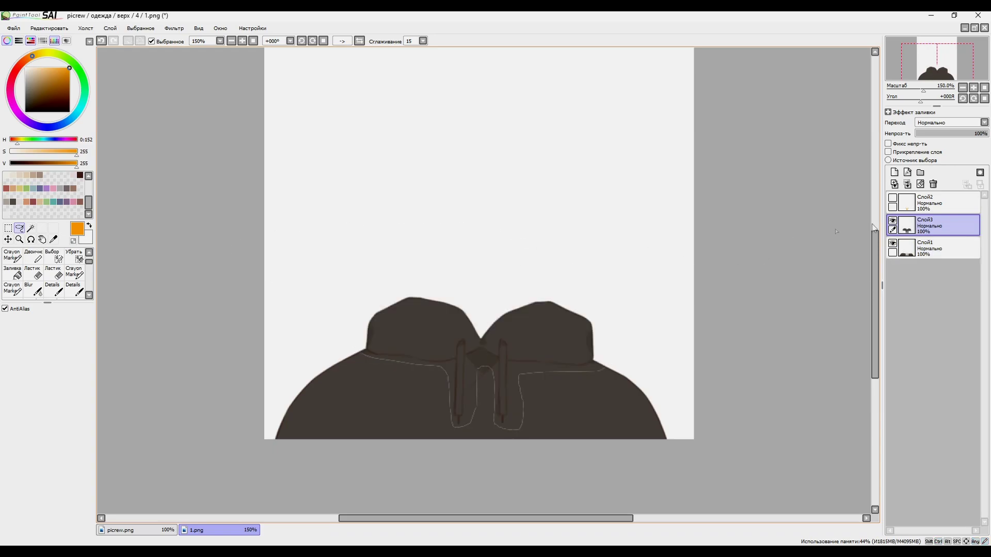
- Add a new layer between the hood layer and Слой1, try an orange V-shaped stroke on it, and undo the stroke
{"action": "left_click", "coordinate": [894, 172]}
{"action": "left_click_drag", "start_coordinate": [929, 226], "coordinate": [929, 250]}
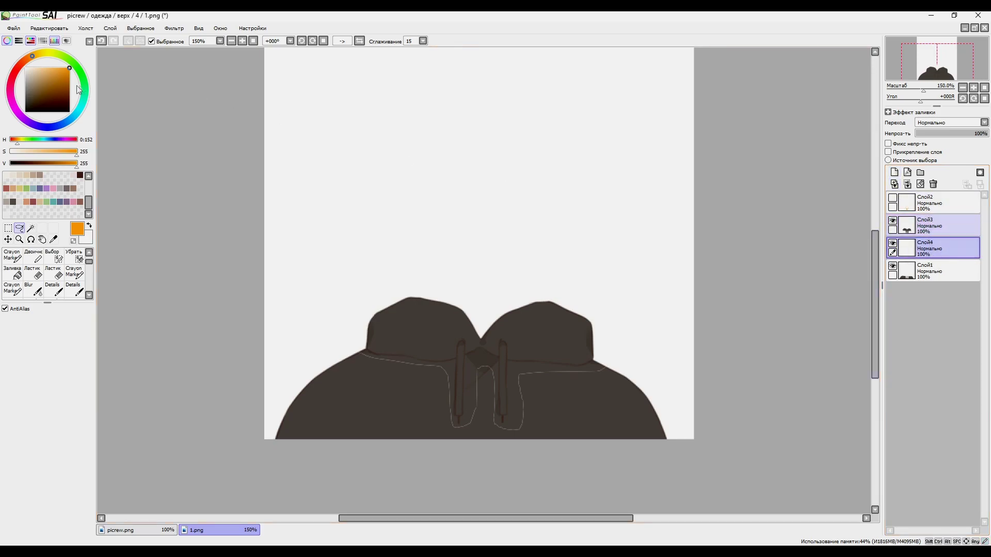
{"action": "left_click", "coordinate": [54, 290]}
{"action": "mouse_move", "coordinate": [428, 351]}
{"action": "left_mouse_down"}
{"action": "mouse_move", "coordinate": [479, 446]}
{"action": "mouse_move", "coordinate": [510, 435]}
{"action": "mouse_move", "coordinate": [562, 362]}
{"action": "left_mouse_up"}
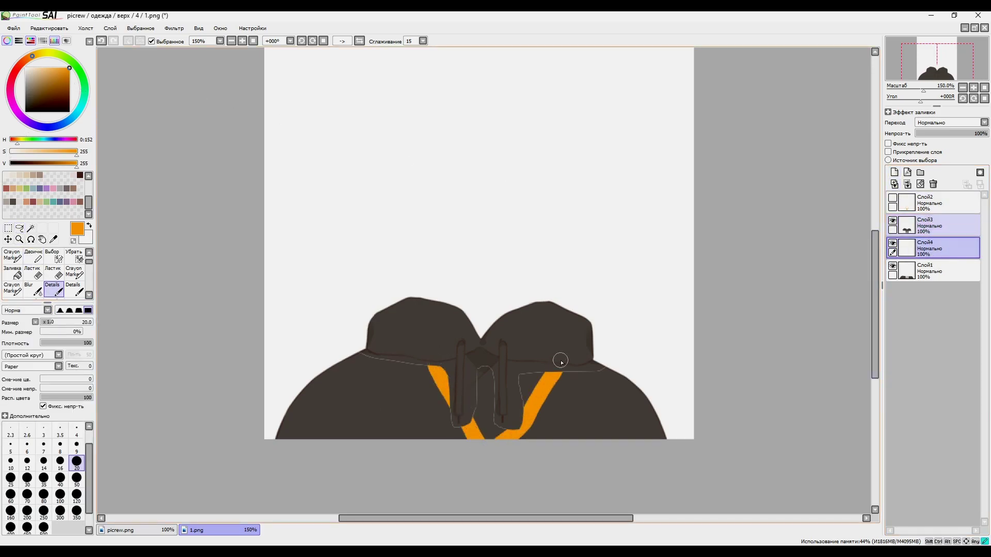
{"action": "key", "text": "ctrl+z"}
{"action": "key", "text": "ctrl+z"}
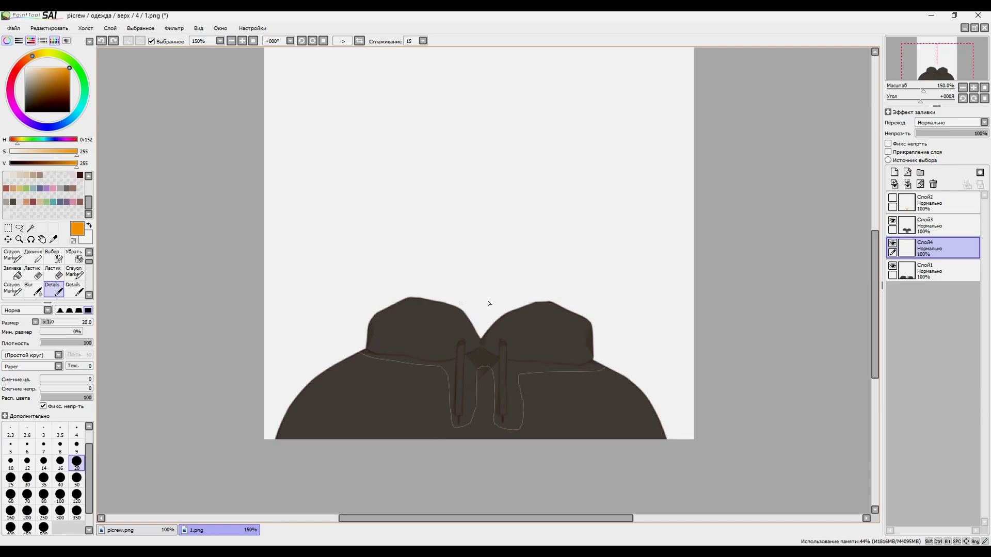
- Toggle the visibility of the hood layer and Слой1 to inspect the two hoodie pieces separately
{"action": "double_click", "coordinate": [892, 220]}
{"action": "left_click", "coordinate": [893, 267]}
{"action": "double_click", "coordinate": [893, 266]}
{"action": "left_click", "coordinate": [893, 268]}
- Switch to Picrew in the browser, look over the глаза part's settings, and go back to the maker's overview
{"action": "key", "text": "alt+Tab"}
{"action": "scroll", "coordinate": [514, 330], "scroll_direction": "up", "scroll_amount": 5}
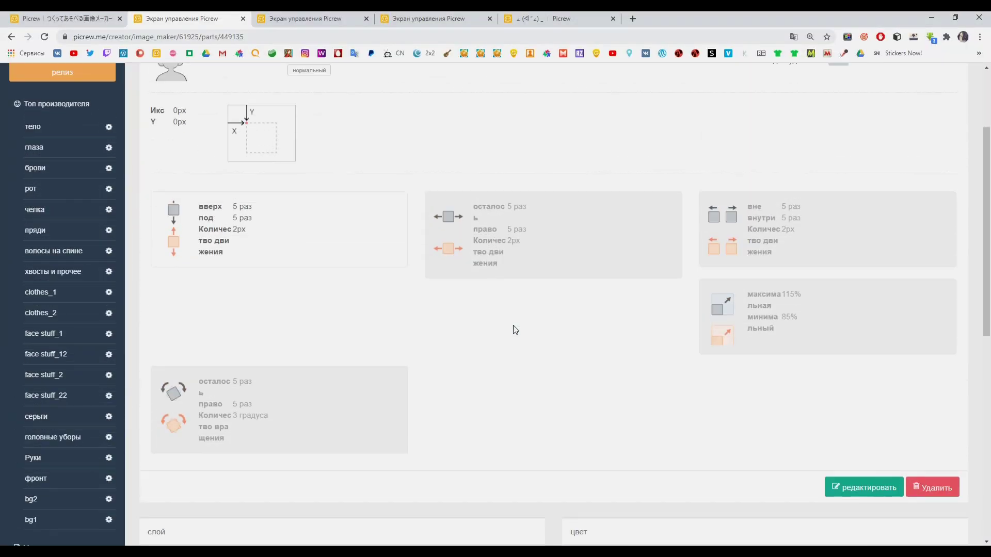
{"action": "scroll", "coordinate": [336, 265], "scroll_direction": "down", "scroll_amount": 4}
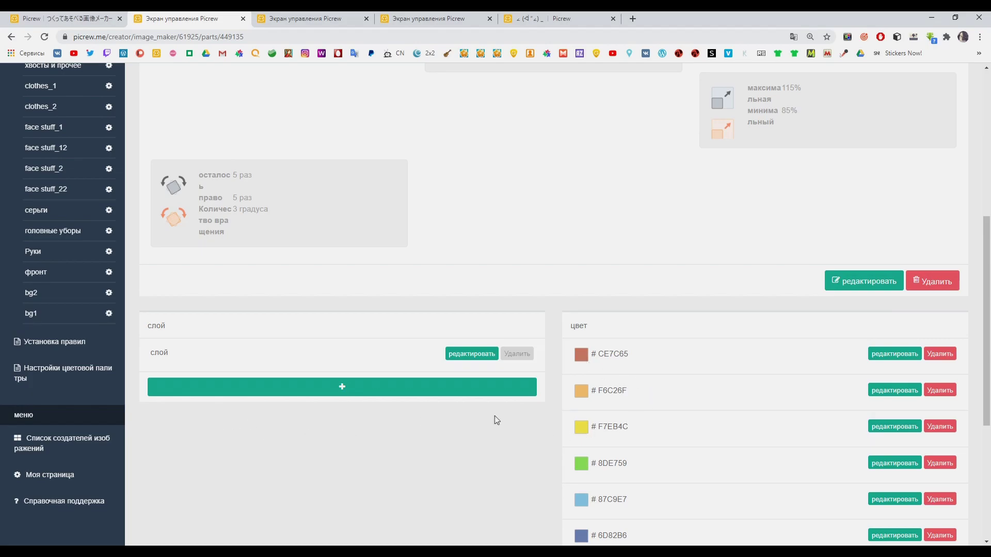
{"action": "scroll", "coordinate": [410, 365], "scroll_direction": "up", "scroll_amount": 6}
{"action": "scroll", "coordinate": [753, 99], "scroll_direction": "up", "scroll_amount": 1}
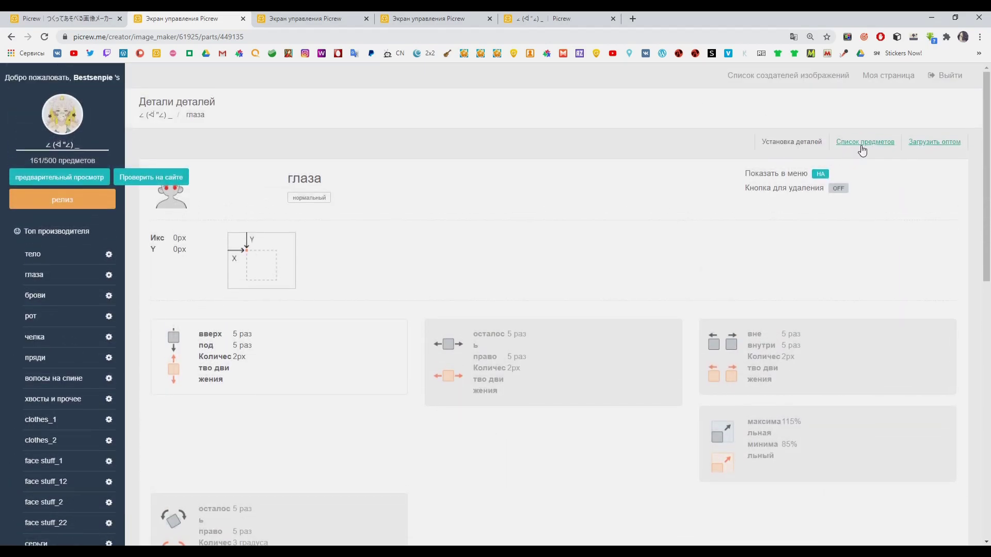
{"action": "left_click", "coordinate": [142, 117]}
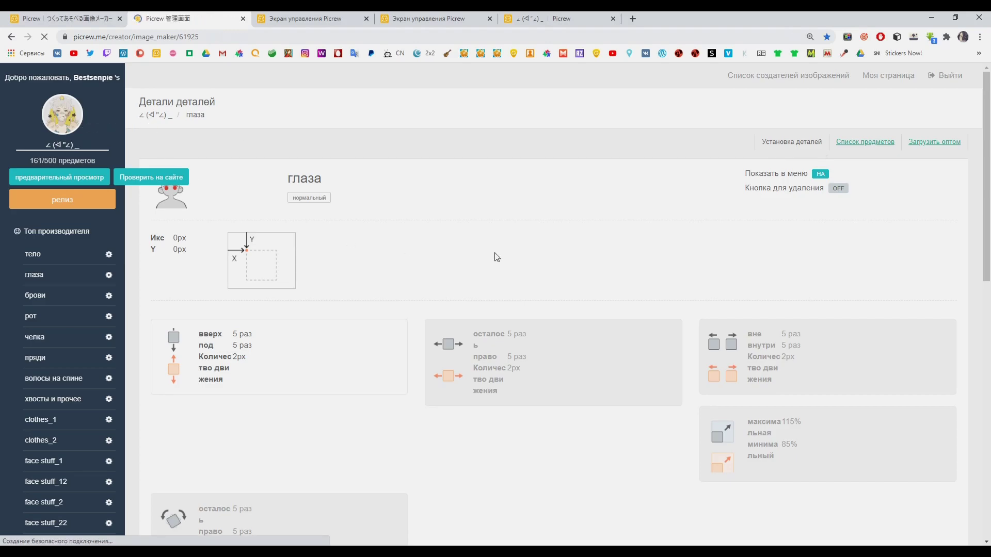
- Examine the maker's parts list and the stacking order of its layers from front to back
{"action": "scroll", "coordinate": [205, 240], "scroll_direction": "down", "scroll_amount": 2}
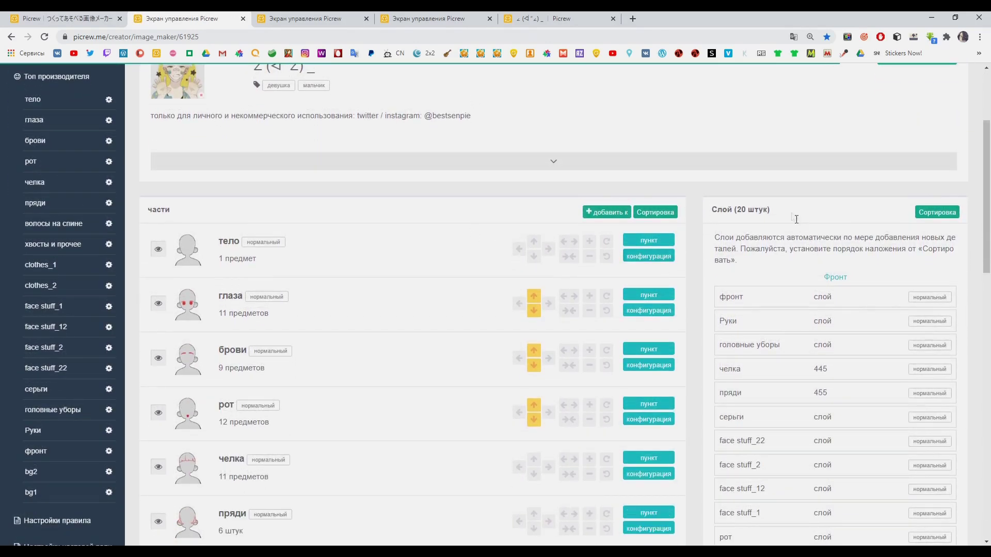
{"action": "scroll", "coordinate": [818, 380], "scroll_direction": "down", "scroll_amount": 1}
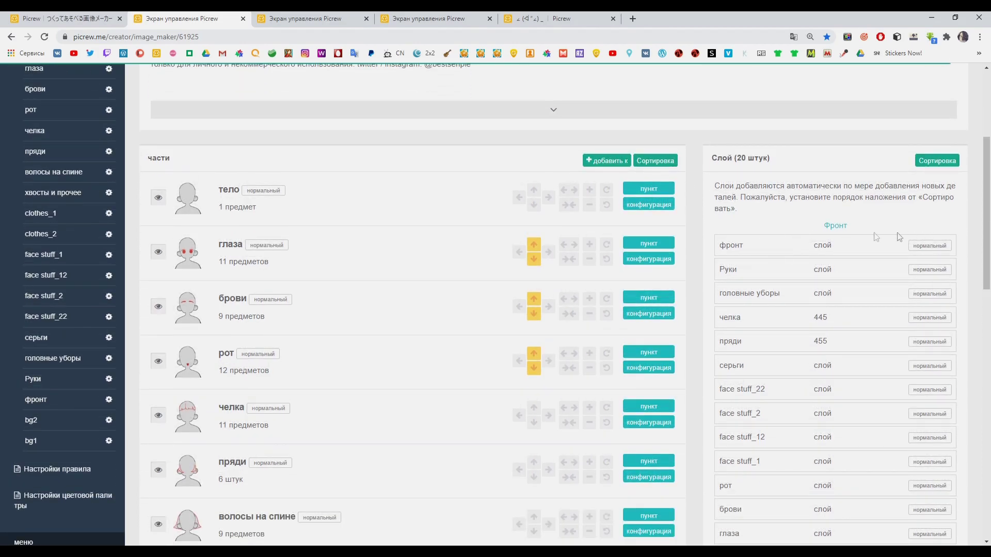
{"action": "scroll", "coordinate": [890, 241], "scroll_direction": "down", "scroll_amount": 3}
{"action": "scroll", "coordinate": [877, 233], "scroll_direction": "down", "scroll_amount": 5}
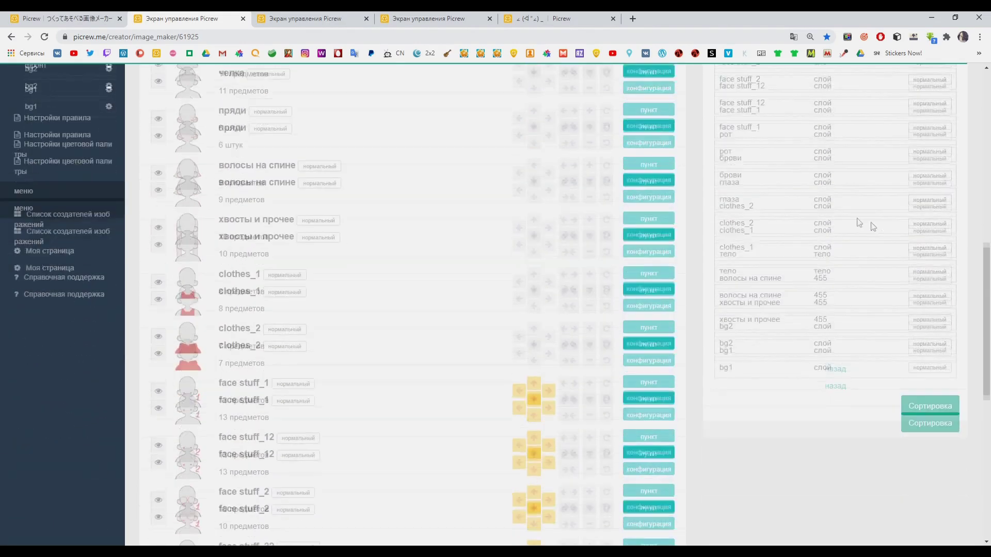
{"action": "scroll", "coordinate": [775, 294], "scroll_direction": "up", "scroll_amount": 10}
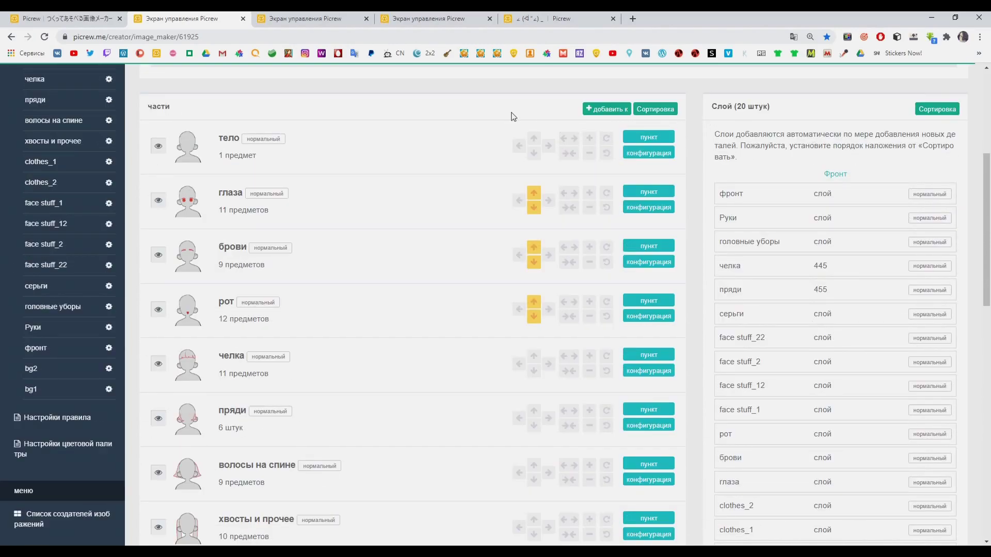
- Open layer sorting and look through the rearrangeable layers from фронт down to bg1
{"action": "left_click", "coordinate": [937, 108]}
{"action": "scroll", "coordinate": [560, 221], "scroll_direction": "down", "scroll_amount": 3}
{"action": "scroll", "coordinate": [543, 220], "scroll_direction": "up", "scroll_amount": 3}
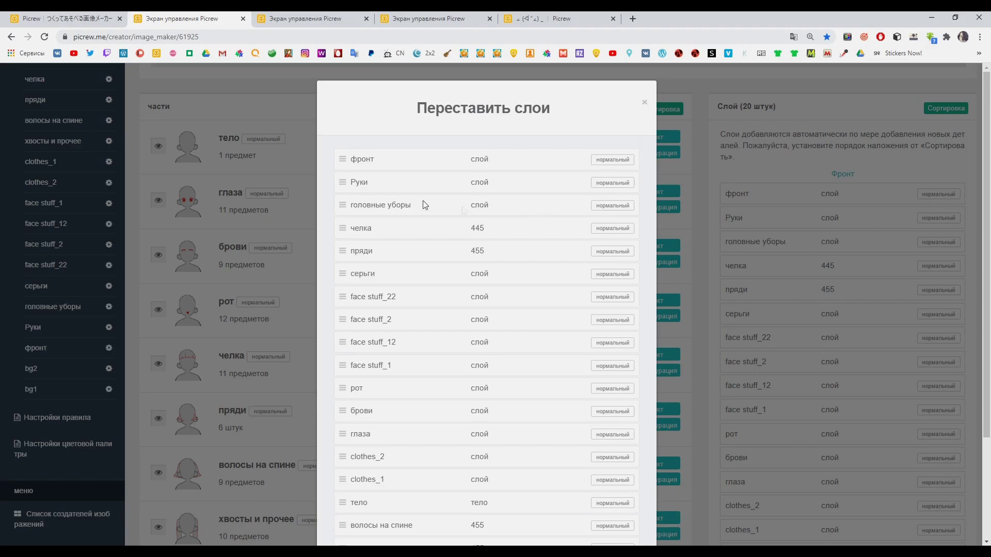
{"action": "scroll", "coordinate": [445, 268], "scroll_direction": "down", "scroll_amount": 3}
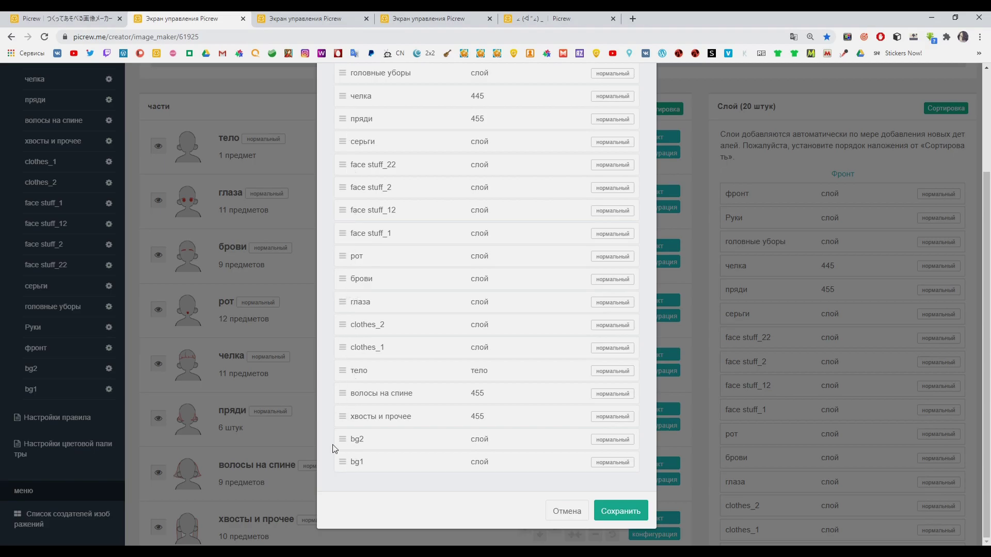
{"action": "scroll", "coordinate": [352, 366], "scroll_direction": "up", "scroll_amount": 3}
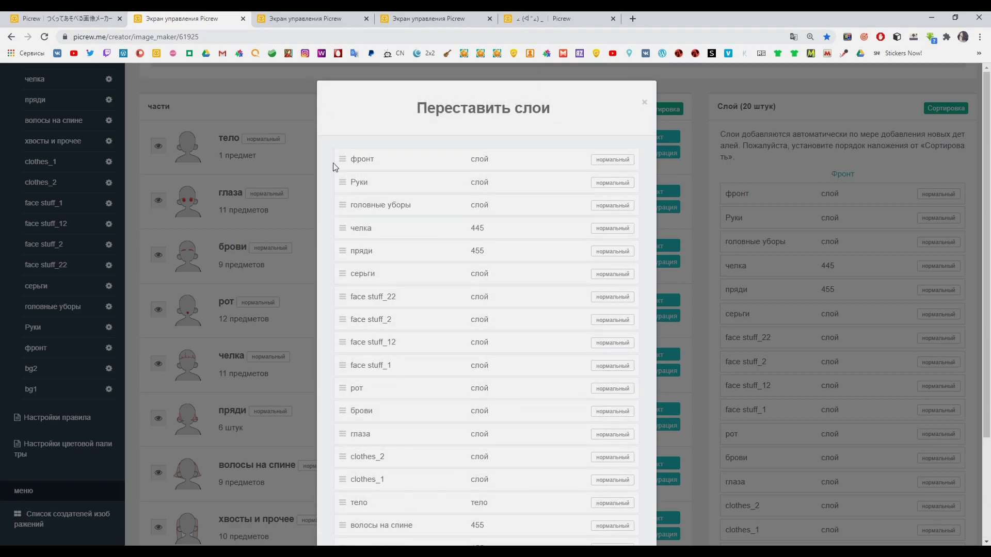
- Replace the pink flowers with the yellow stars item of the фронт part in the published maker
{"action": "left_click", "coordinate": [439, 18]}
{"action": "left_click", "coordinate": [528, 17]}
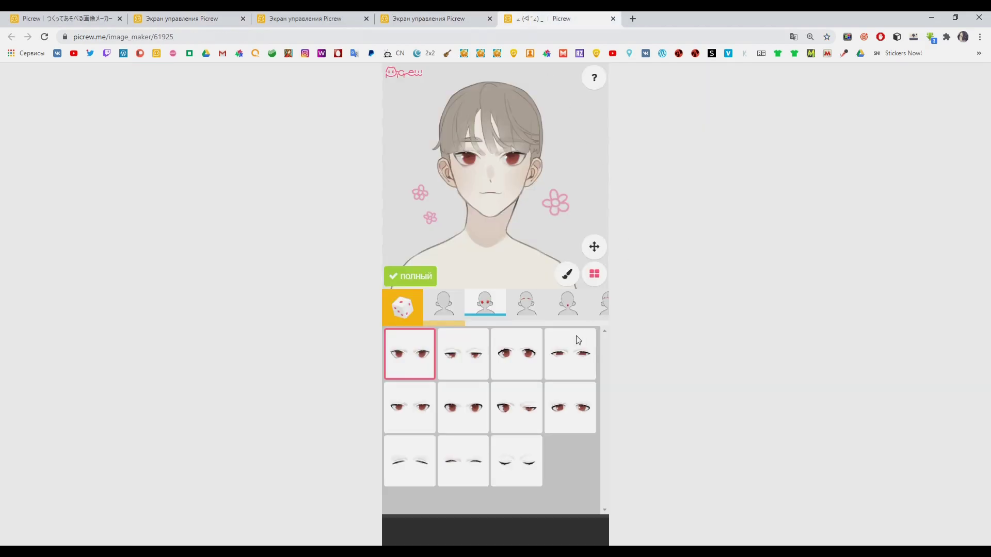
{"action": "scroll", "coordinate": [552, 305], "scroll_direction": "right", "scroll_amount": 5}
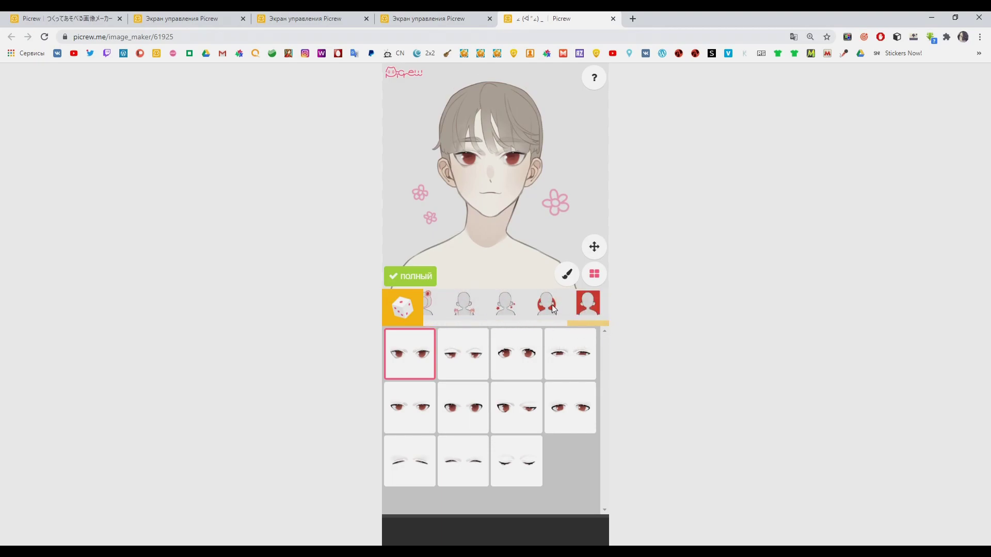
{"action": "left_click", "coordinate": [506, 305]}
{"action": "left_click", "coordinate": [570, 354]}
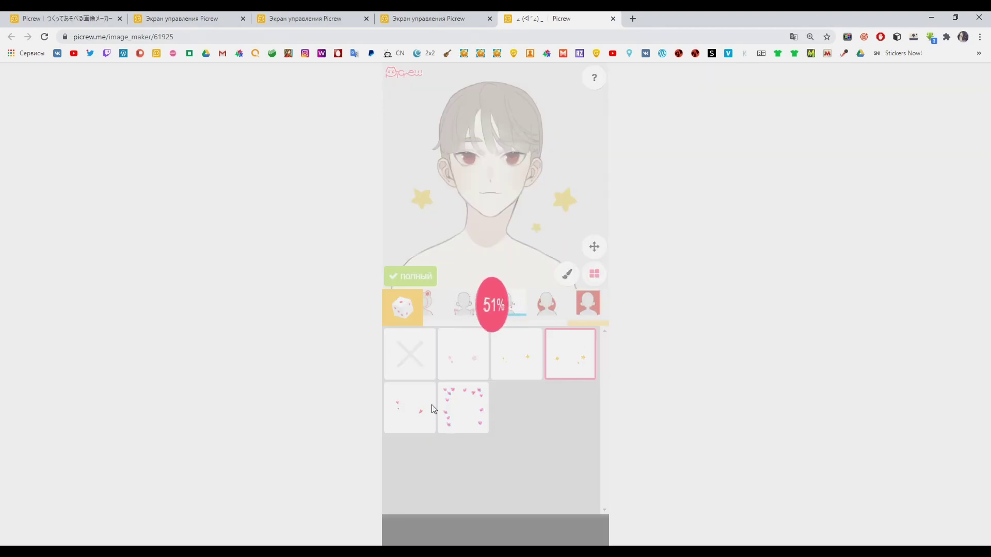
- Reload the maker's overview, open parts sorting, and compare the part order with the part menu of the published maker
{"action": "left_click", "coordinate": [216, 17]}
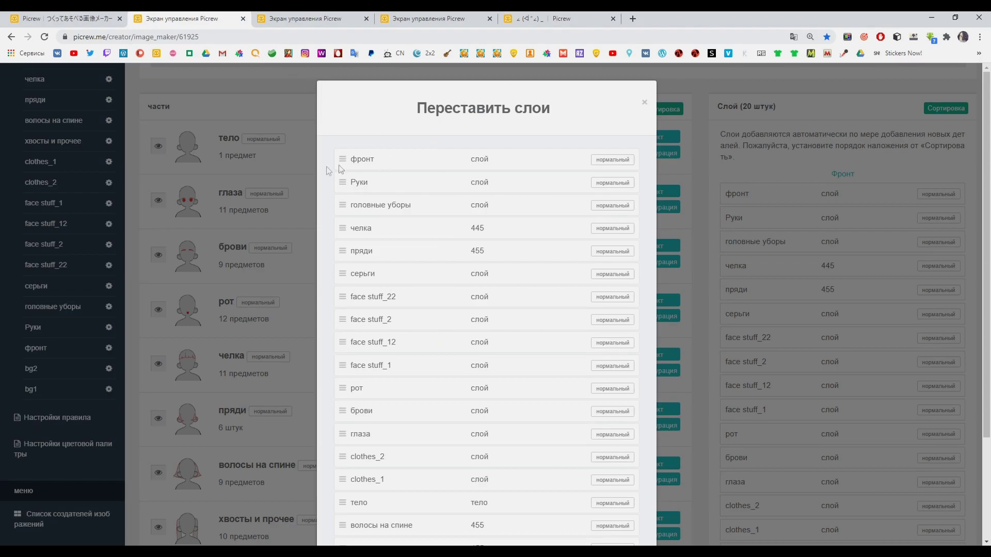
{"action": "key", "text": "F5"}
{"action": "left_click", "coordinate": [666, 264]}
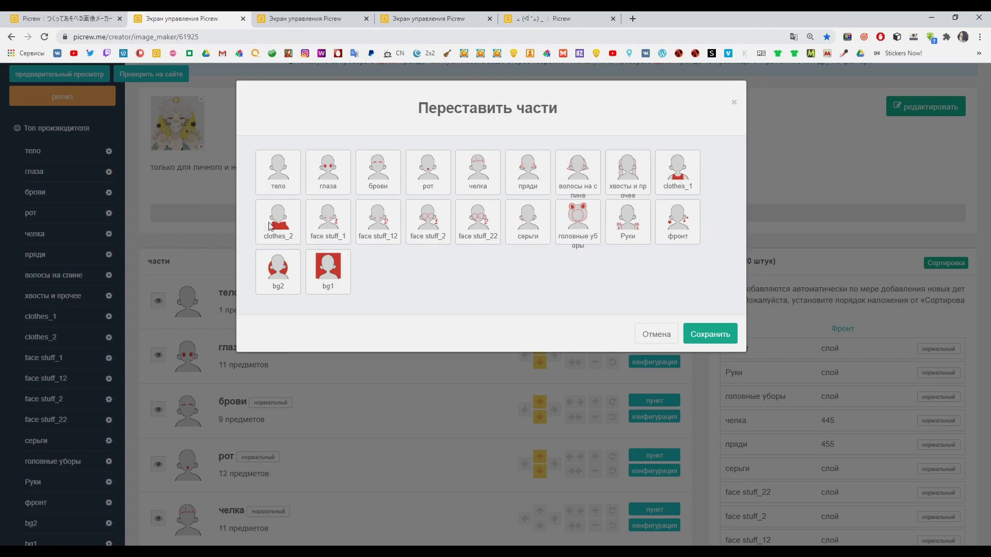
{"action": "mouse_move", "coordinate": [336, 269]}
{"action": "left_mouse_down"}
{"action": "mouse_move", "coordinate": [291, 277]}
{"action": "mouse_move", "coordinate": [356, 271]}
{"action": "mouse_move", "coordinate": [339, 271]}
{"action": "left_mouse_up"}
{"action": "key", "text": "ctrl+5"}
{"action": "scroll", "coordinate": [516, 309], "scroll_direction": "left", "scroll_amount": 5}
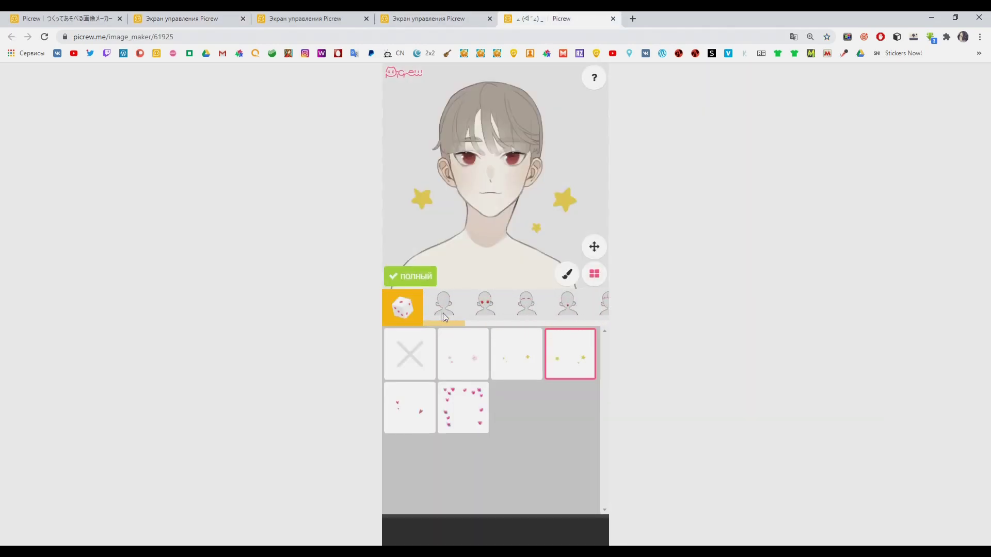
- Return to the maker's overview and open the rule settings for parts and items
{"action": "left_click", "coordinate": [424, 19]}
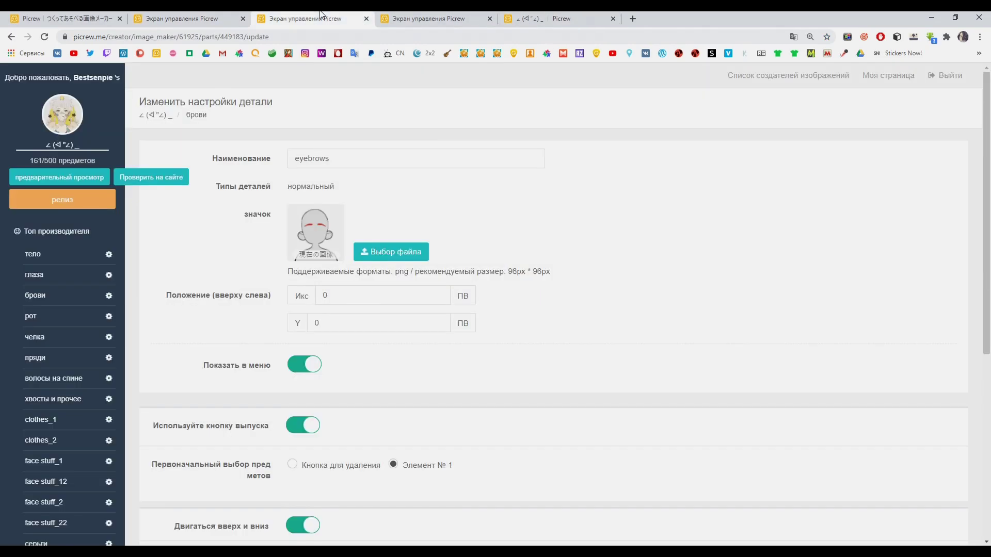
{"action": "key", "text": "ctrl+2"}
{"action": "scroll", "coordinate": [398, 376], "scroll_direction": "down", "scroll_amount": 15}
{"action": "scroll", "coordinate": [394, 405], "scroll_direction": "up", "scroll_amount": 5}
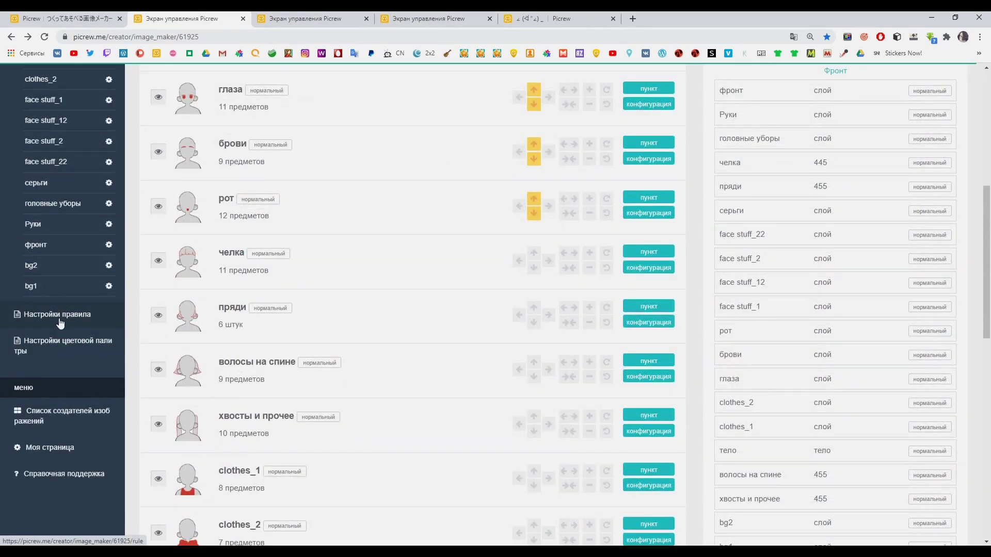
{"action": "left_click", "coordinate": [60, 323]}
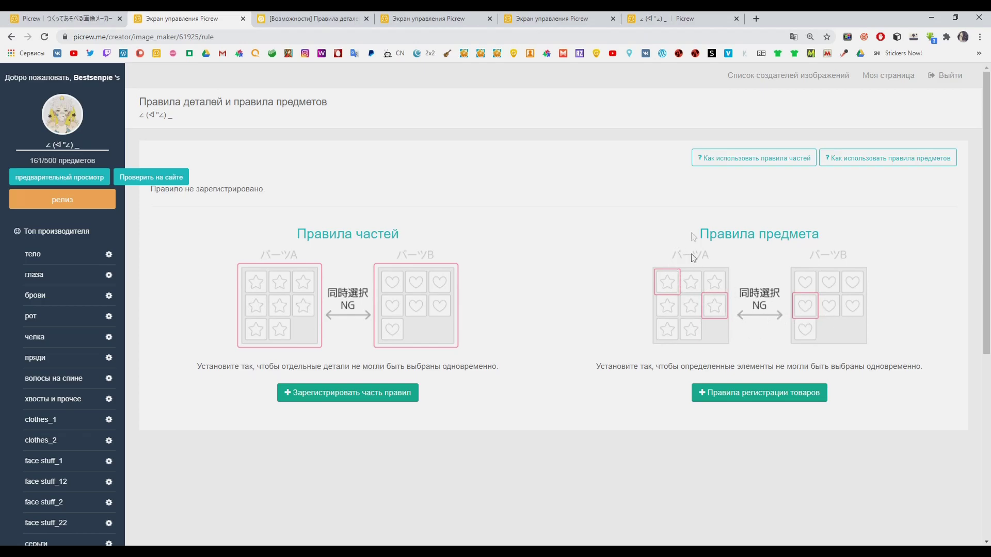
- Look through the item sets of the face stuff_1 and face stuff_12 parts in the published maker
{"action": "left_click", "coordinate": [709, 17]}
{"action": "left_click_drag", "start_coordinate": [446, 323], "coordinate": [540, 324]}
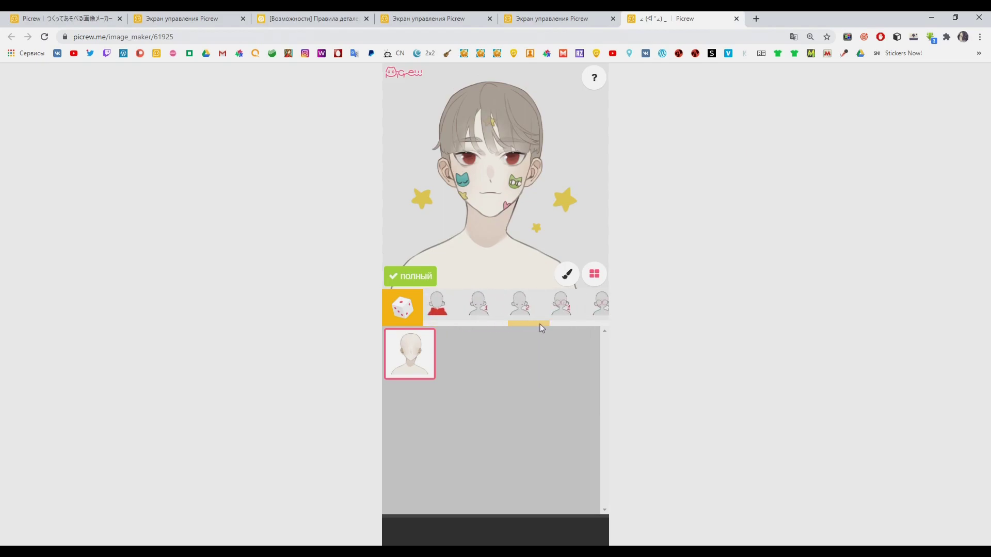
{"action": "left_click", "coordinate": [485, 302]}
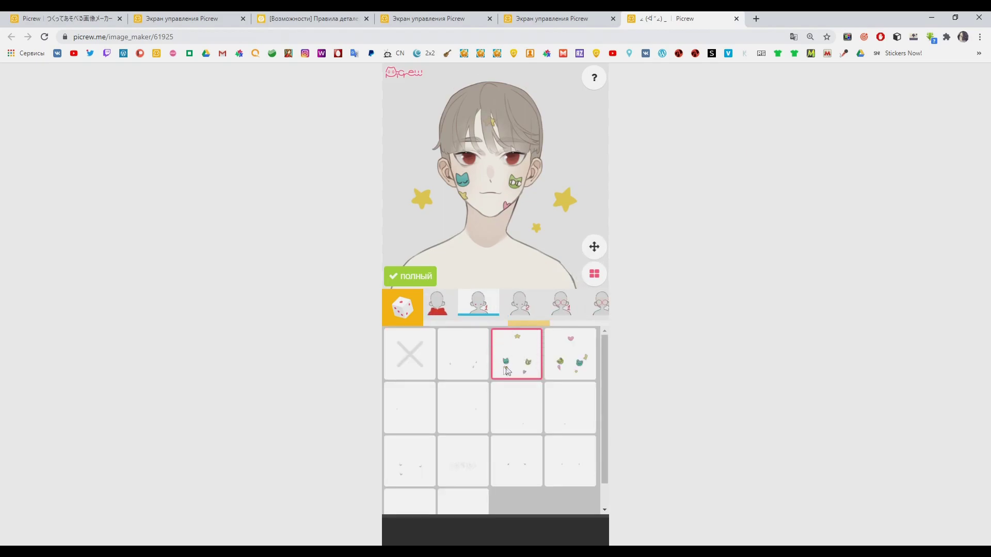
{"action": "left_click", "coordinate": [523, 307]}
{"action": "left_click", "coordinate": [522, 340]}
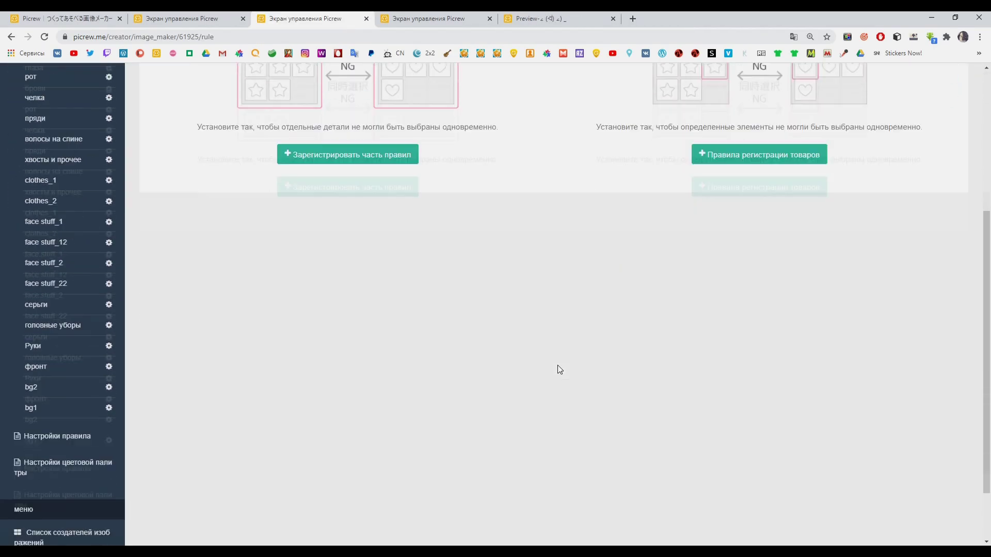
- Start a new colour palette with three colour slots and link the clothes_1 and clothes_2 parts to it
{"action": "scroll", "coordinate": [558, 370], "scroll_direction": "down", "scroll_amount": 2}
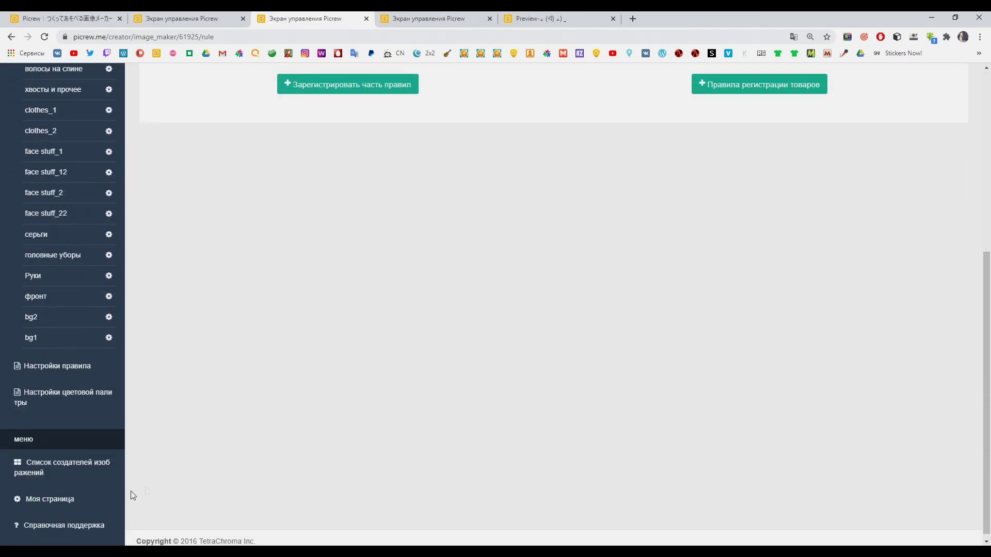
{"action": "left_click", "coordinate": [58, 400]}
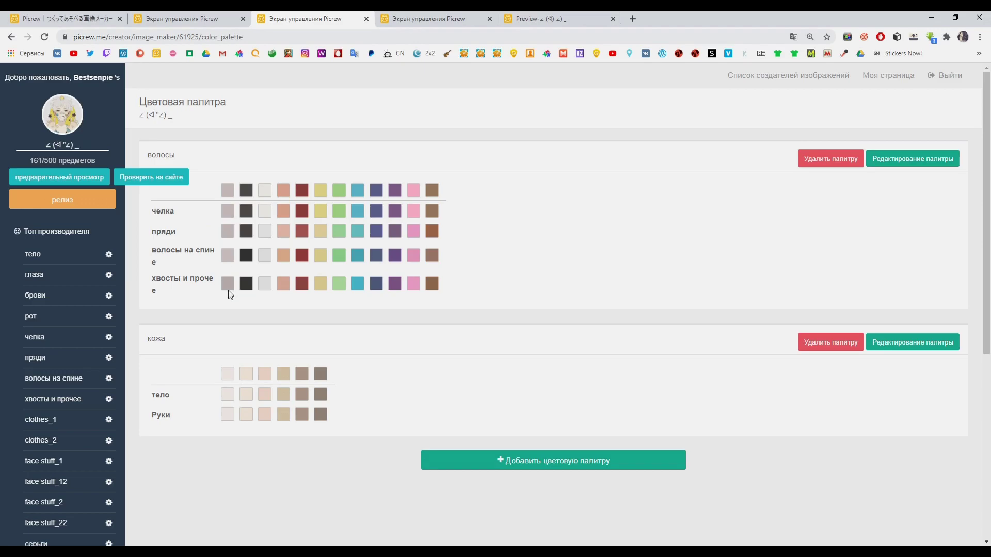
{"action": "left_click", "coordinate": [542, 467]}
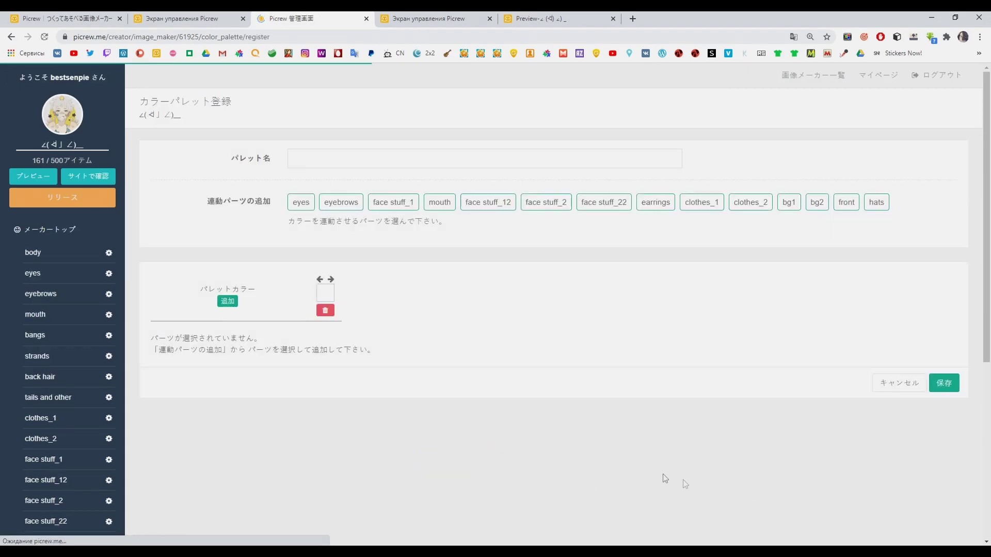
{"action": "left_click", "coordinate": [225, 312]}
{"action": "left_click", "coordinate": [239, 310]}
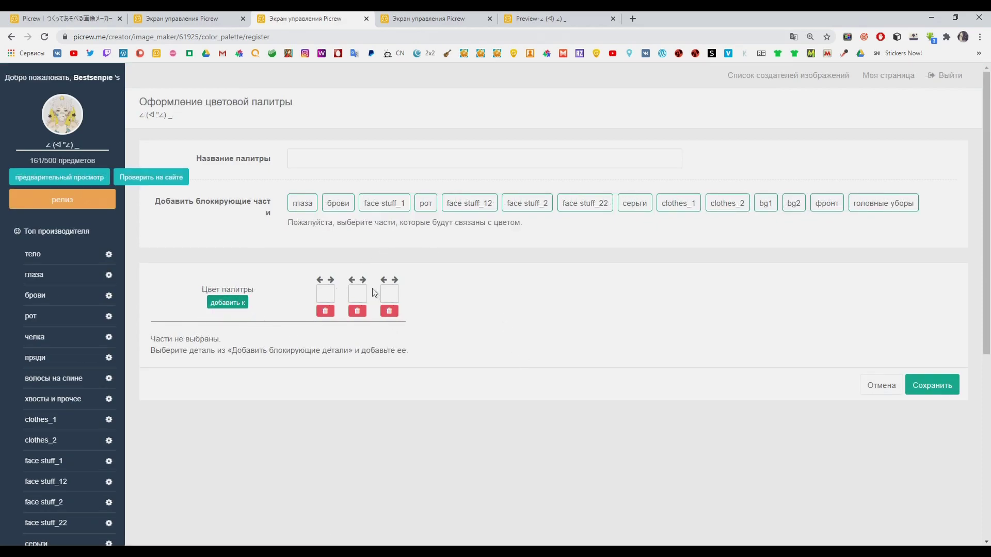
{"action": "left_click", "coordinate": [678, 205]}
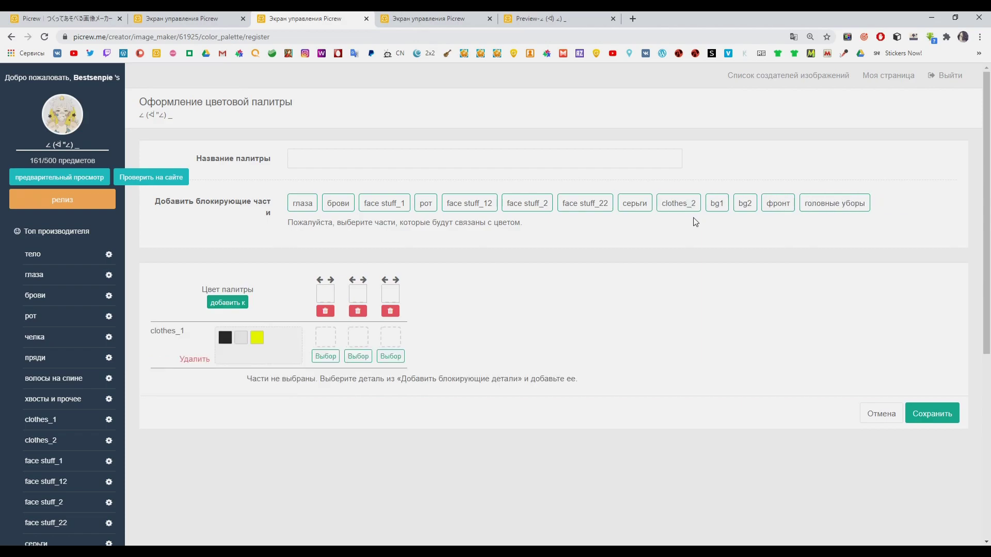
{"action": "left_click", "coordinate": [678, 205]}
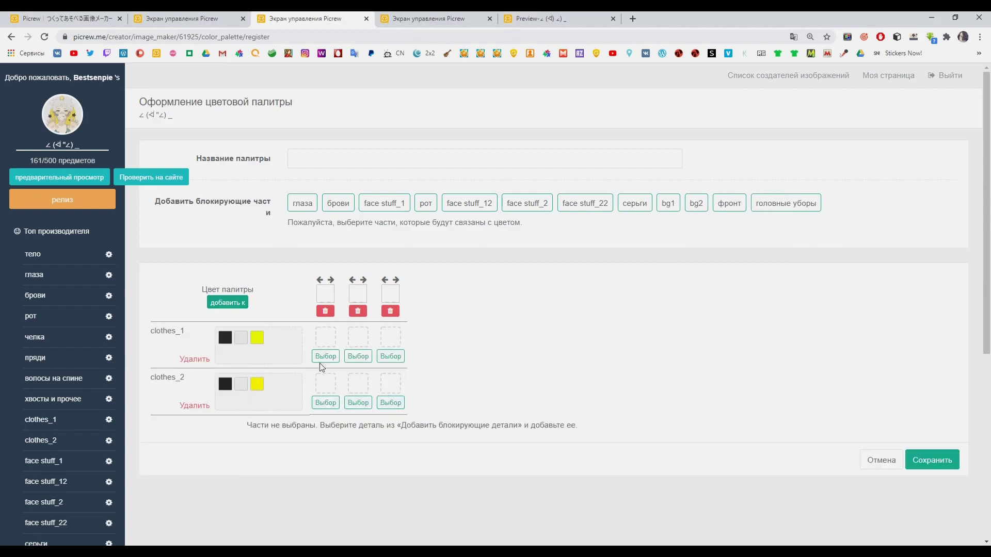
- Set the three colours of the new palette to black, light grey and bright yellow
{"action": "left_click", "coordinate": [325, 294]}
{"action": "left_click_drag", "start_coordinate": [446, 386], "coordinate": [404, 390]}
{"action": "left_click", "coordinate": [500, 417]}
{"action": "left_click", "coordinate": [358, 294]}
{"action": "left_click", "coordinate": [468, 317]}
{"action": "left_click", "coordinate": [440, 315]}
{"action": "left_click", "coordinate": [535, 417]}
{"action": "left_click", "coordinate": [390, 294]}
{"action": "left_click", "coordinate": [581, 331]}
{"action": "left_click_drag", "start_coordinate": [581, 331], "coordinate": [581, 322]}
{"action": "left_click", "coordinate": [543, 325]}
{"action": "left_click", "coordinate": [567, 417]}
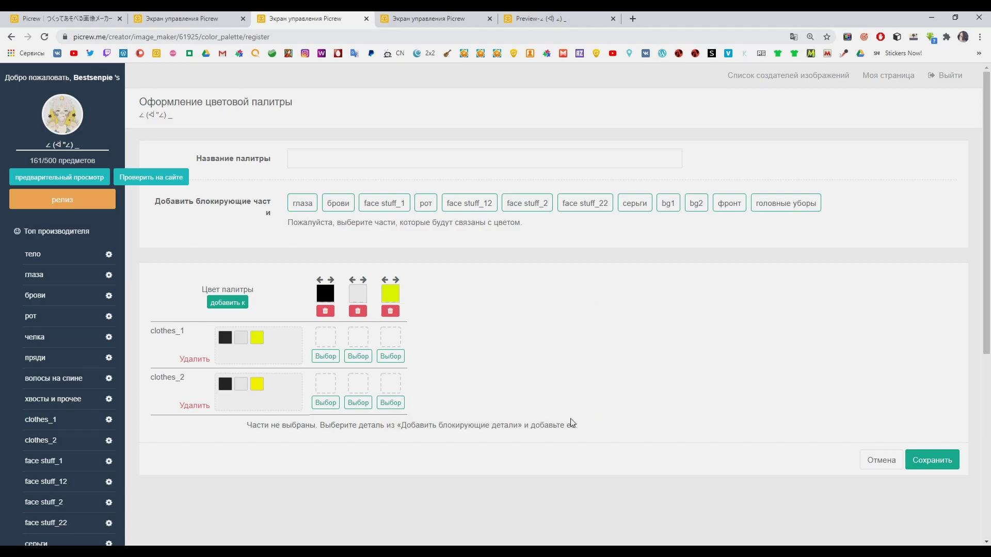
- Assign the black, light grey and yellow colours of clothes_1 and clothes_2 to the matching palette colours
{"action": "left_click", "coordinate": [325, 356]}
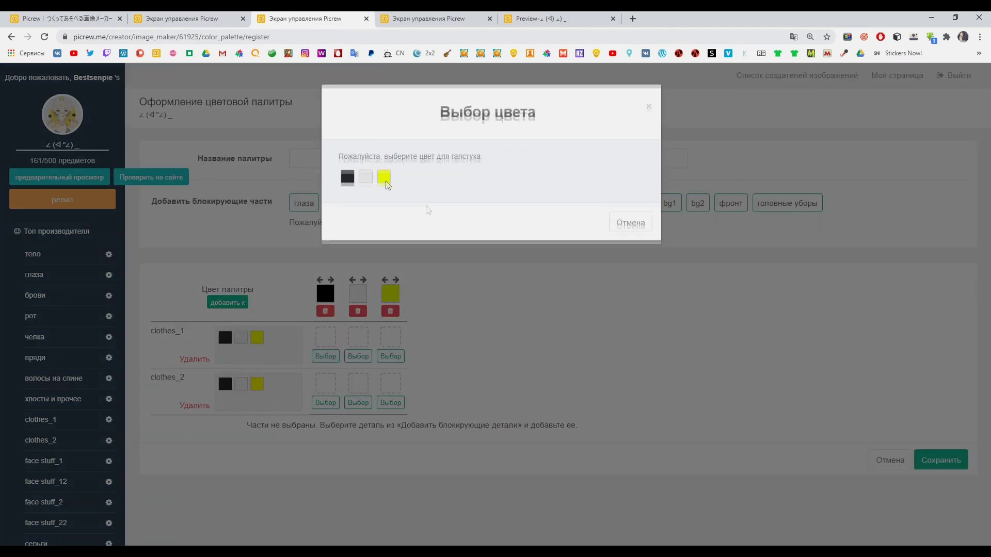
{"action": "left_click", "coordinate": [347, 172]}
{"action": "left_click", "coordinate": [369, 355]}
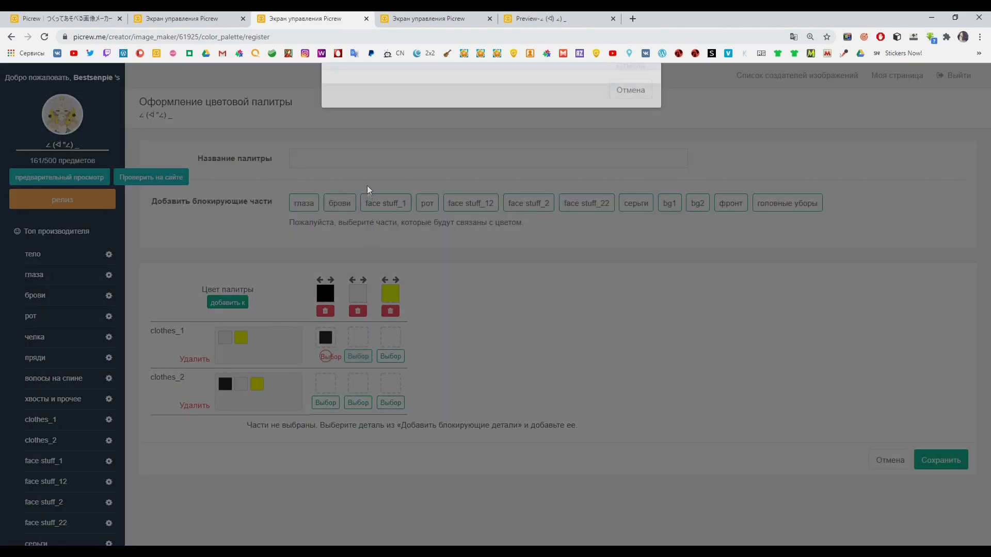
{"action": "left_click", "coordinate": [357, 176]}
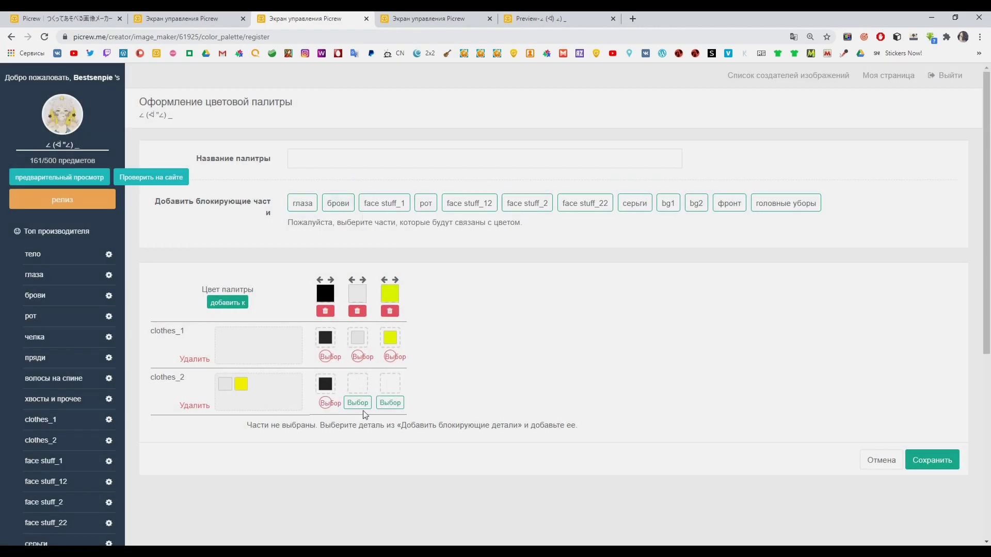
{"action": "left_click", "coordinate": [358, 402]}
{"action": "left_click", "coordinate": [347, 169]}
{"action": "left_click", "coordinate": [389, 402]}
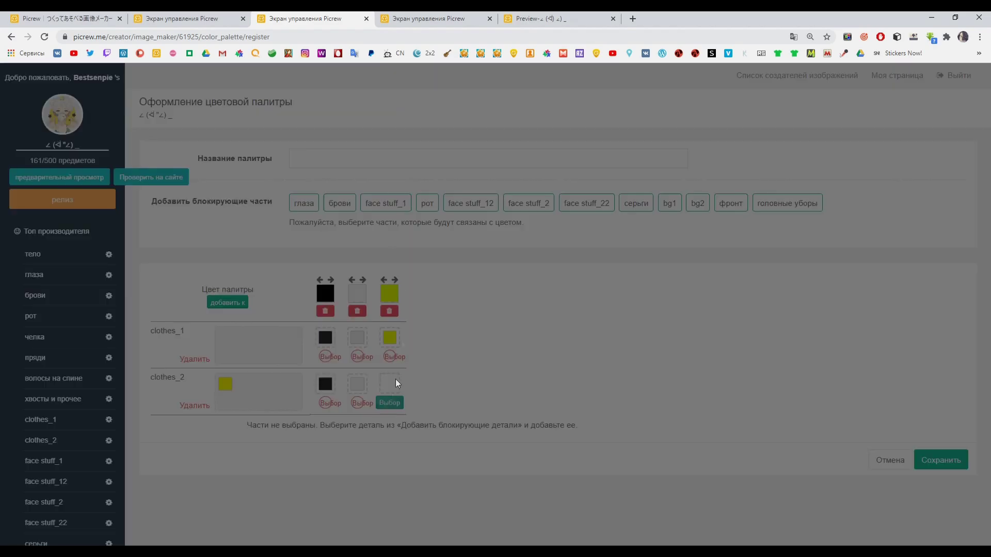
{"action": "left_click", "coordinate": [349, 176]}
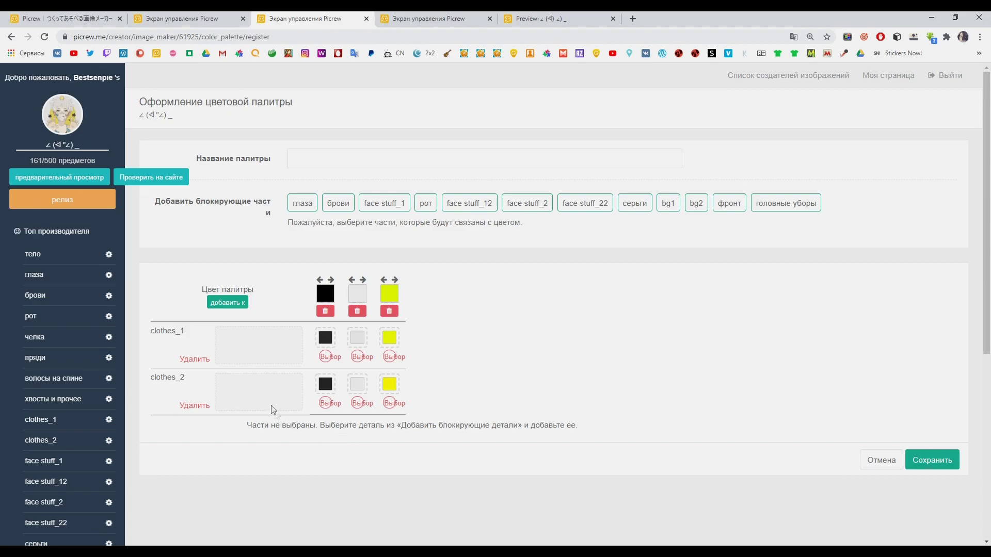
- Reset the avatar in the maker's preview and give it short high pigtails with dark red hair
{"action": "left_click", "coordinate": [529, 17]}
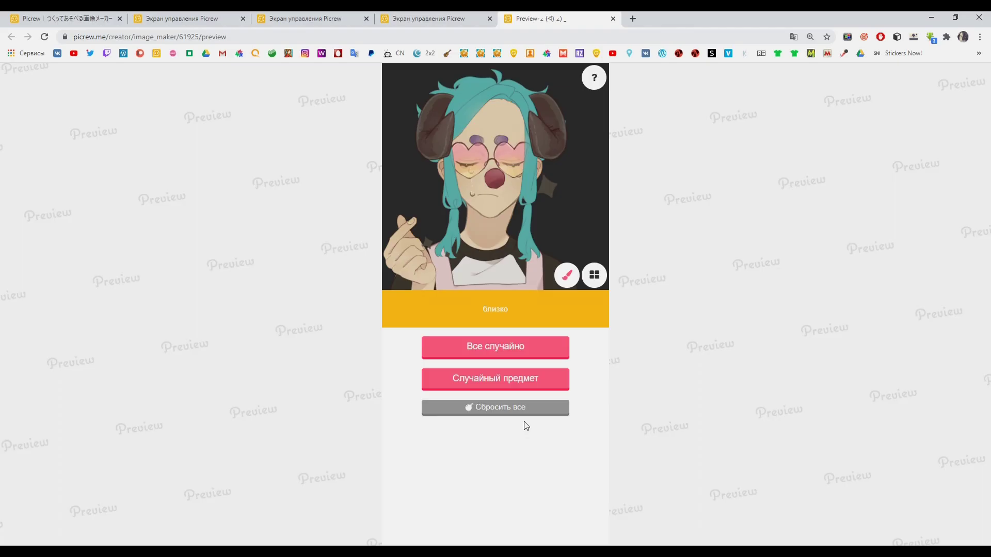
{"action": "left_click", "coordinate": [522, 415]}
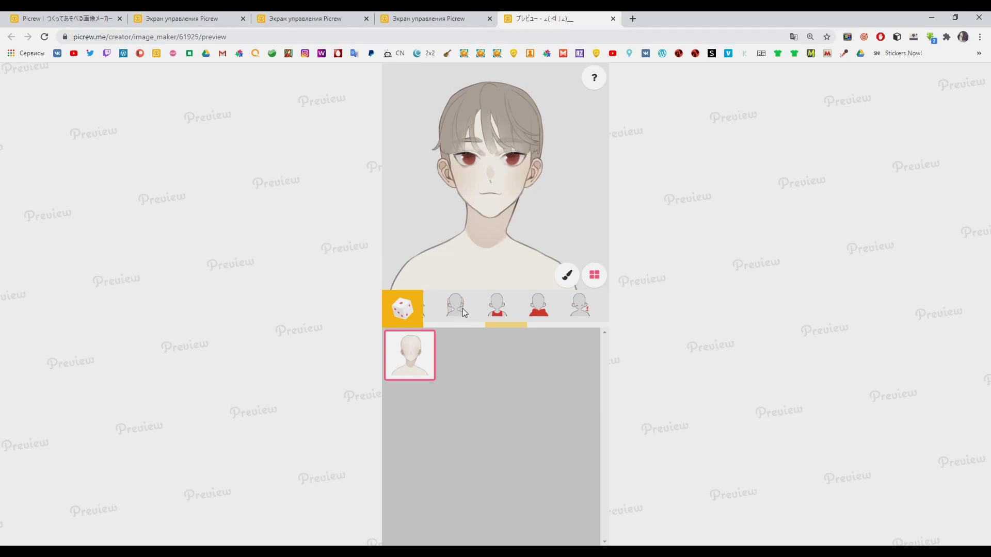
{"action": "left_click", "coordinate": [461, 308]}
{"action": "left_click", "coordinate": [519, 365]}
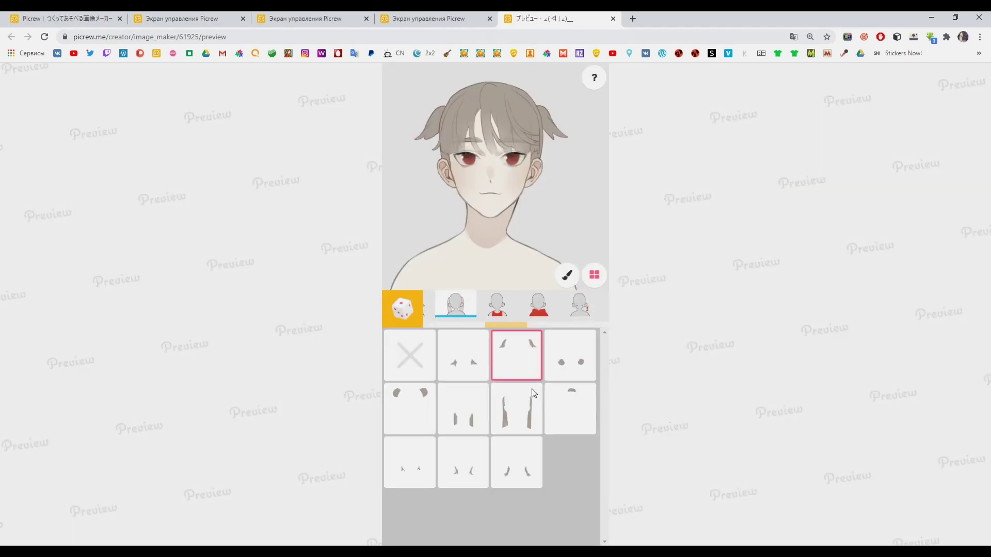
{"action": "left_click", "coordinate": [567, 276]}
{"action": "left_click", "coordinate": [542, 420]}
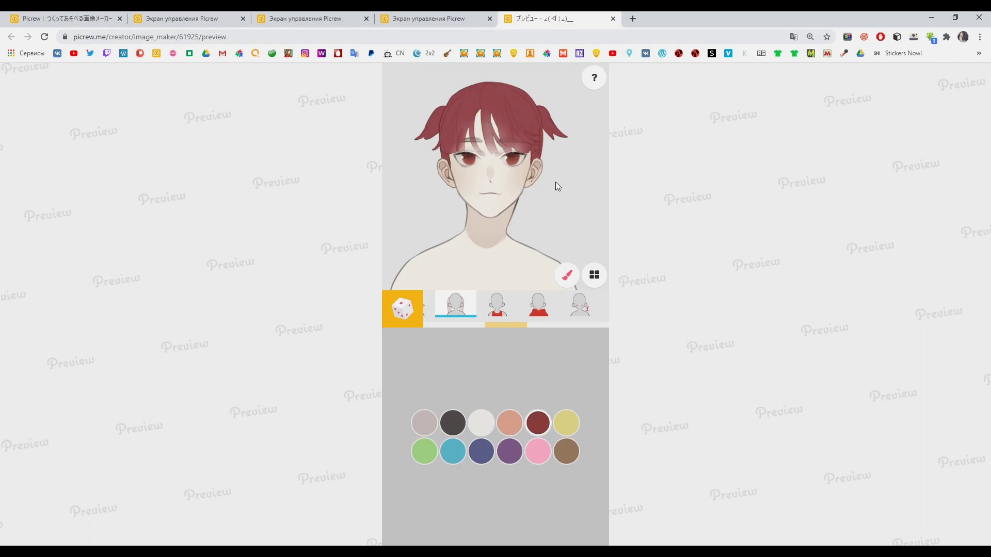
{"action": "key", "text": "ctrl+3"}
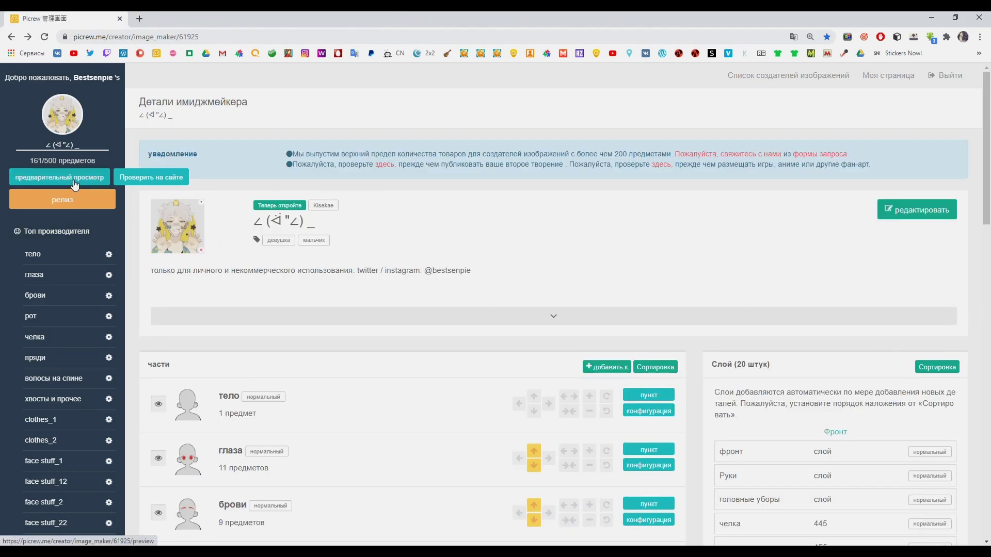
- Check the maker's preview and its published page on the site, and return to the maker's overview
{"action": "left_click", "coordinate": [75, 177]}
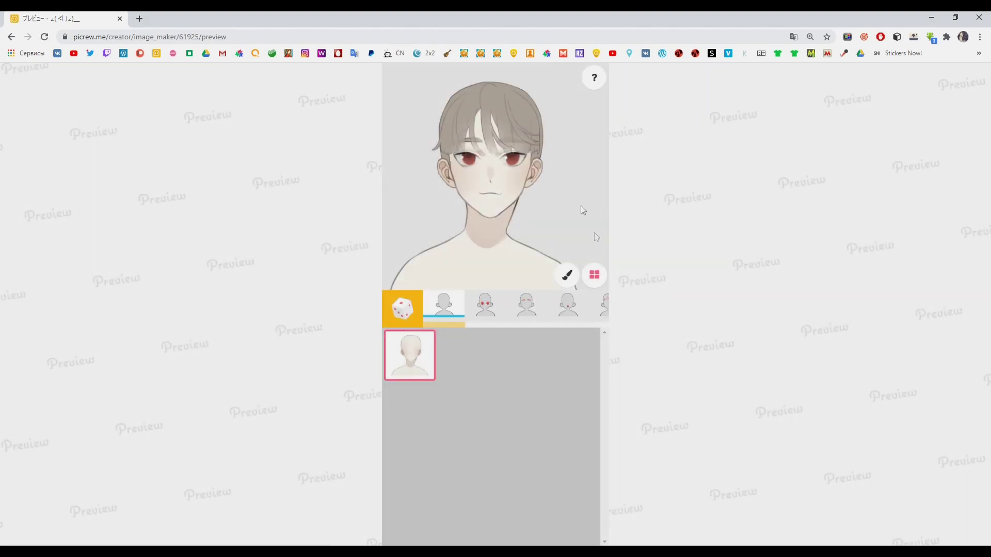
{"action": "left_click", "coordinate": [12, 37]}
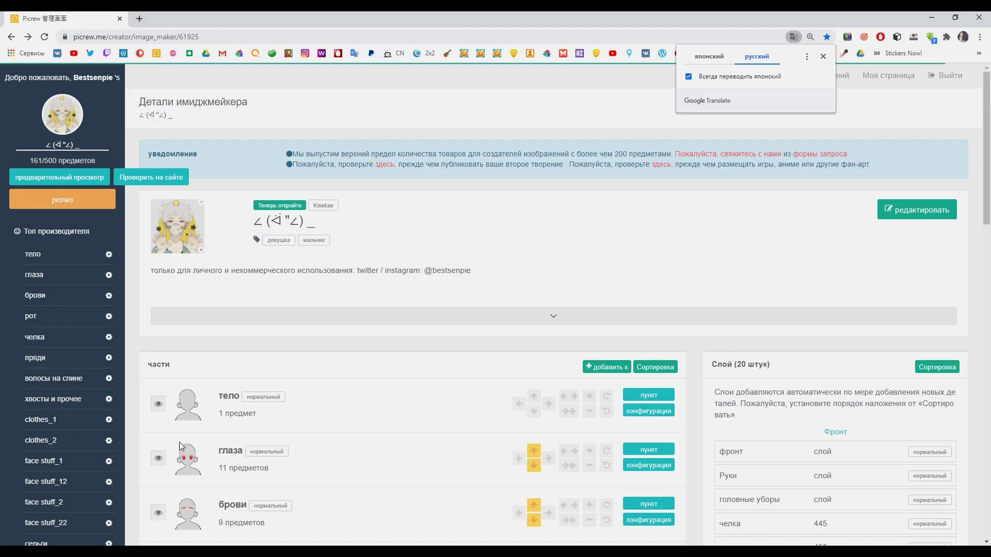
{"action": "left_click", "coordinate": [136, 180]}
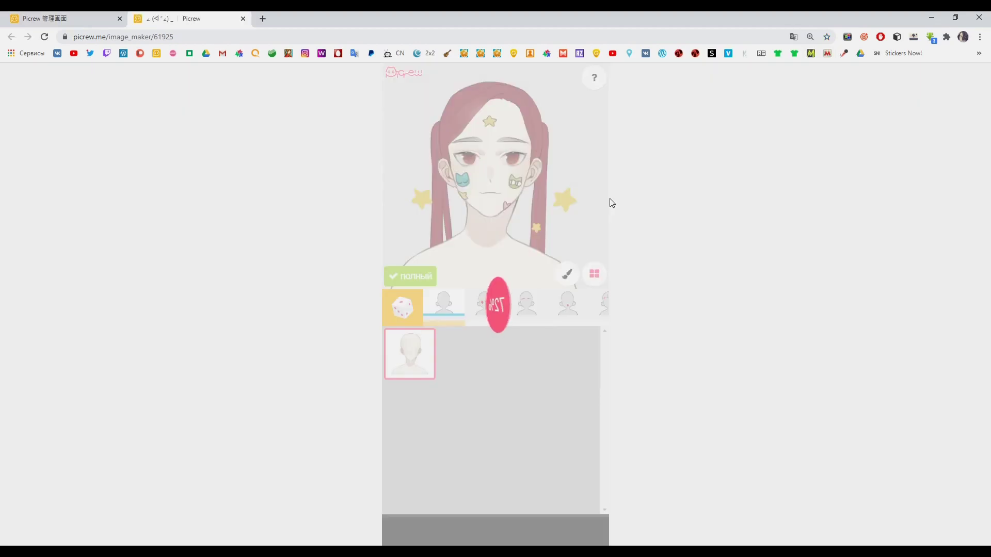
{"action": "key", "text": "ctrl+shift+Tab"}
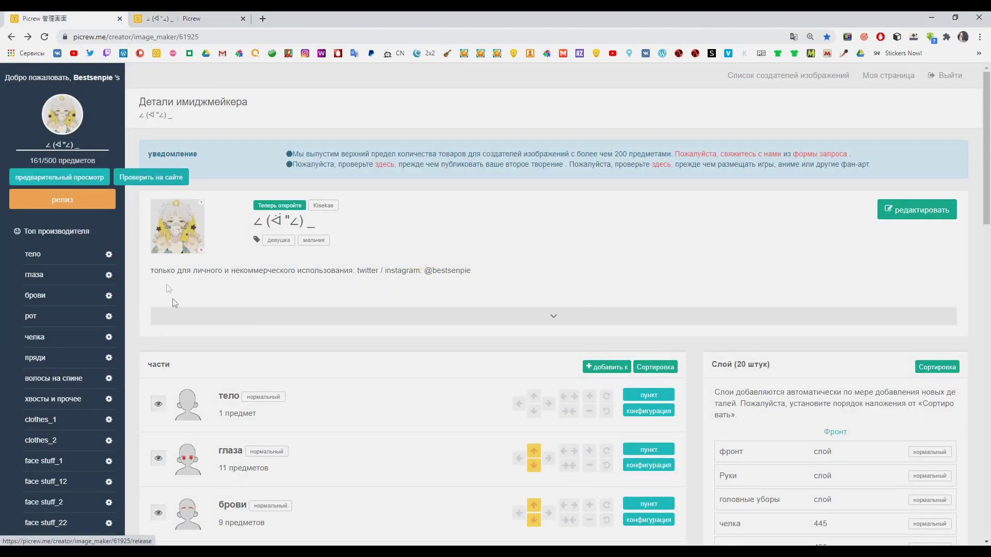
{"action": "scroll", "coordinate": [168, 288], "scroll_direction": "down", "scroll_amount": 4}
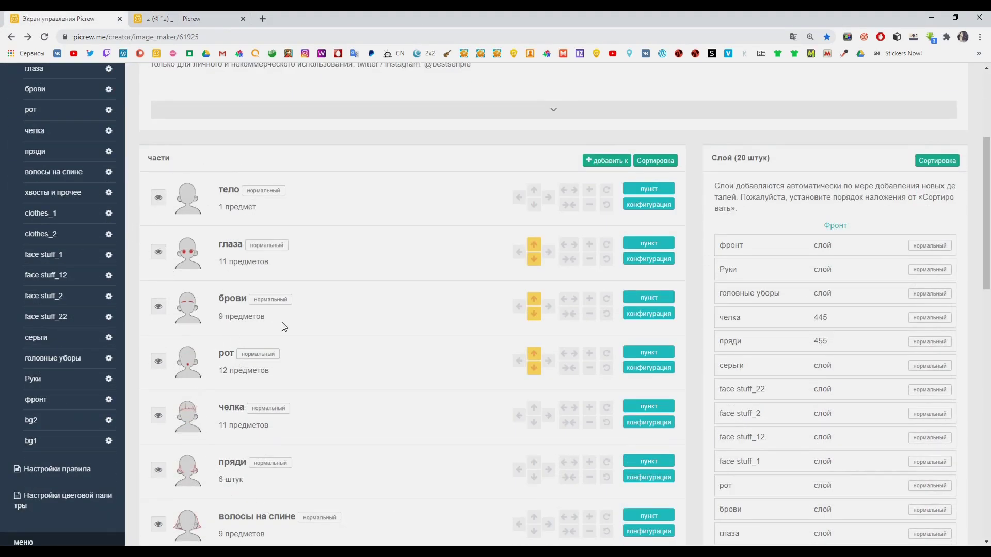
{"action": "scroll", "coordinate": [283, 326], "scroll_direction": "down", "scroll_amount": 4}
{"action": "scroll", "coordinate": [135, 197], "scroll_direction": "up", "scroll_amount": 8}
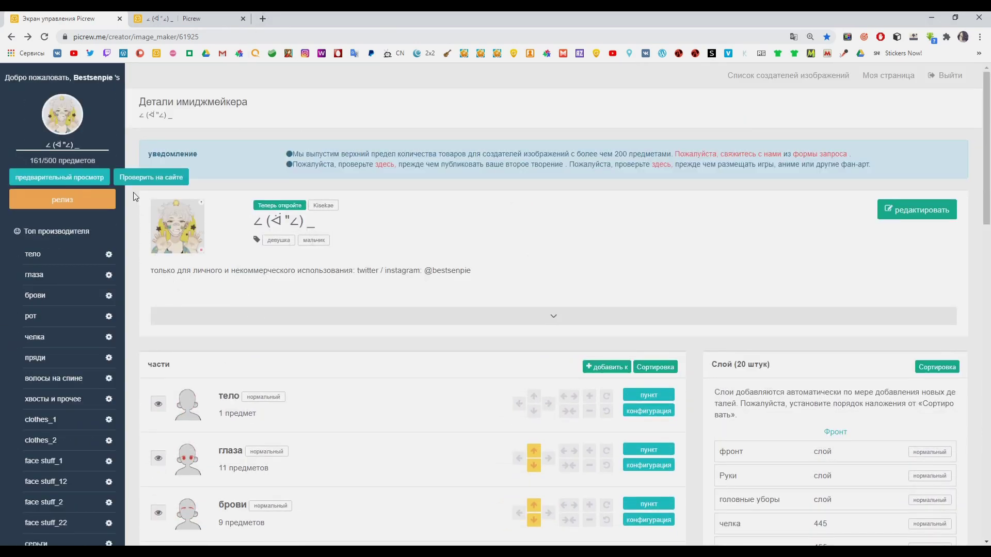
{"action": "scroll", "coordinate": [160, 258], "scroll_direction": "down", "scroll_amount": 5}
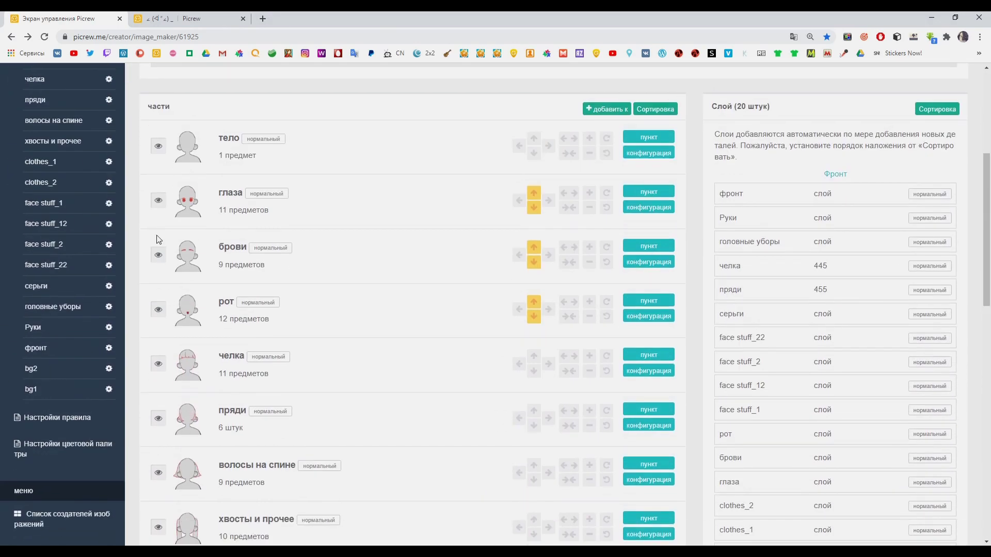
{"action": "scroll", "coordinate": [217, 396], "scroll_direction": "up", "scroll_amount": 5}
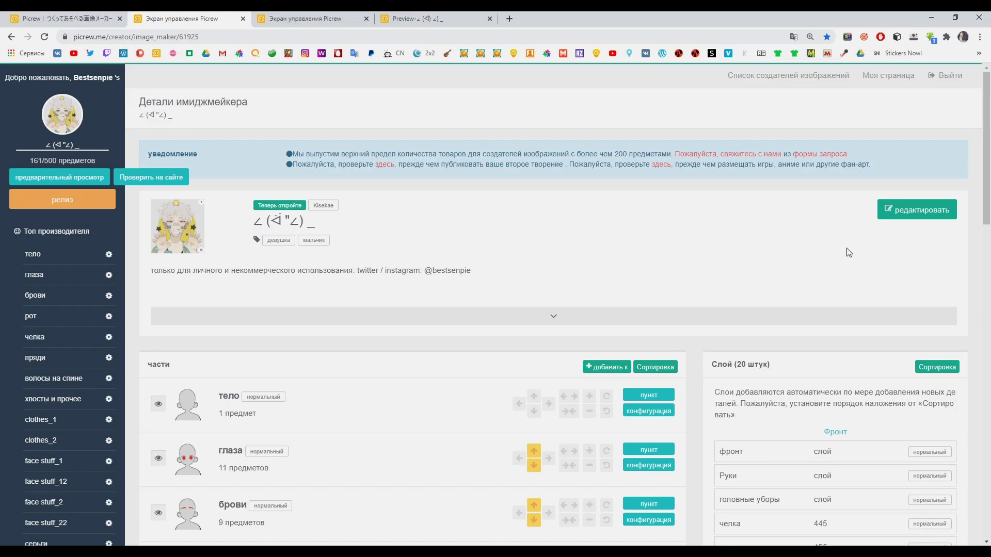
- Open the maker's information for editing and review its name, description, tags, usage range, icon, type, random-button and visibility settings
{"action": "left_click", "coordinate": [897, 210]}
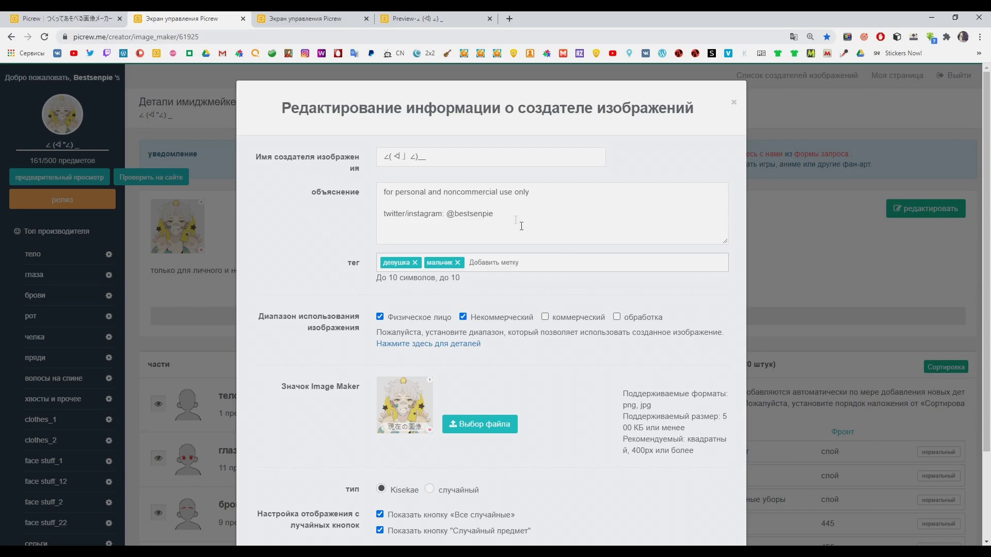
{"action": "double_click", "coordinate": [484, 163]}
{"action": "left_click_drag", "start_coordinate": [530, 192], "coordinate": [384, 193]}
{"action": "left_click", "coordinate": [535, 199]}
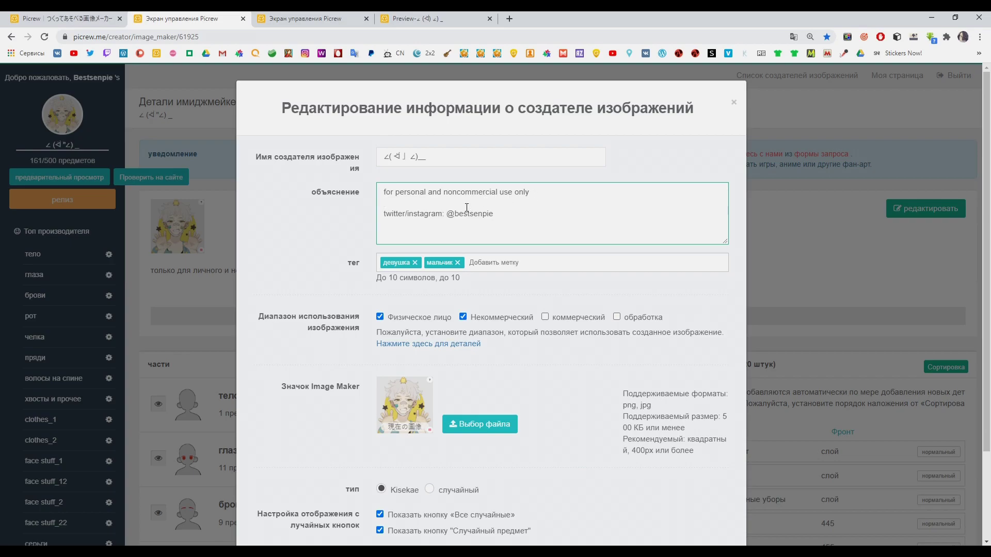
{"action": "left_click_drag", "start_coordinate": [486, 223], "coordinate": [307, 235]}
{"action": "left_click", "coordinate": [532, 227]}
{"action": "scroll", "coordinate": [486, 242], "scroll_direction": "down", "scroll_amount": 2}
{"action": "scroll", "coordinate": [480, 228], "scroll_direction": "up", "scroll_amount": 1}
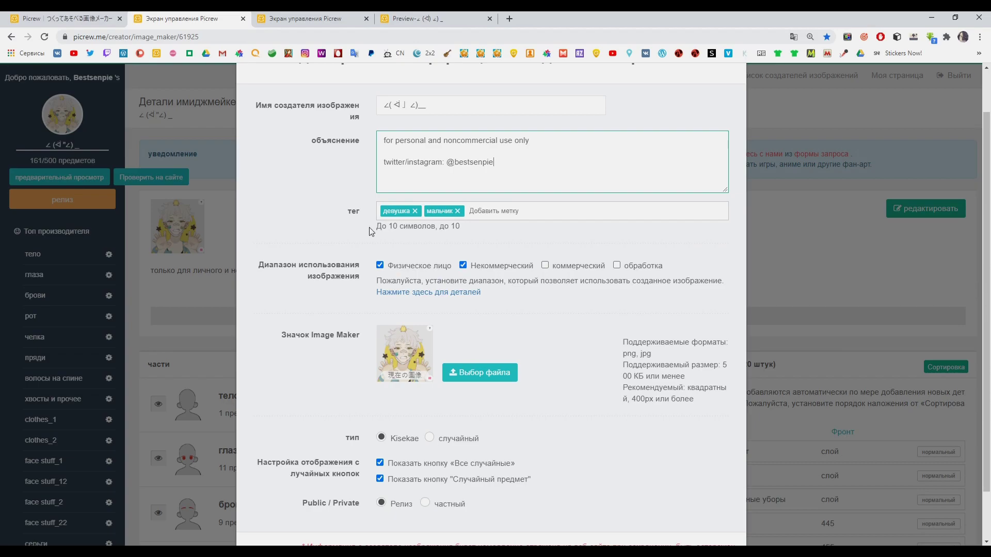
{"action": "left_click", "coordinate": [499, 215]}
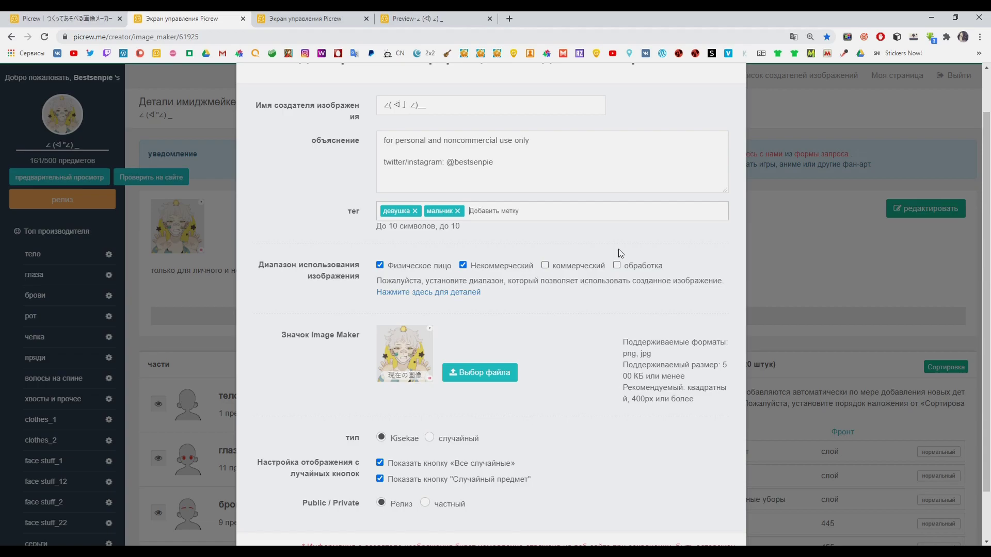
{"action": "scroll", "coordinate": [621, 254], "scroll_direction": "up", "scroll_amount": 1}
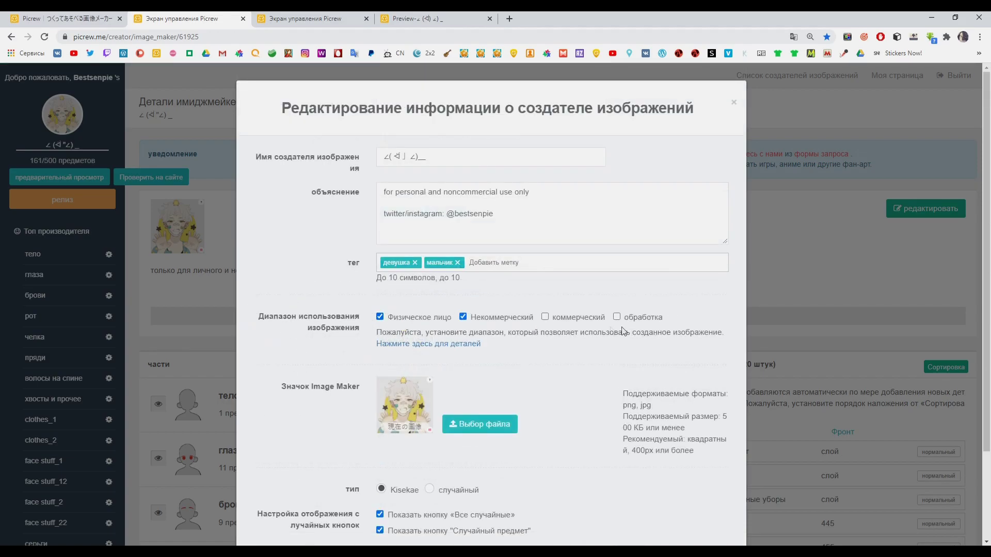
{"action": "scroll", "coordinate": [517, 356], "scroll_direction": "down", "scroll_amount": 2}
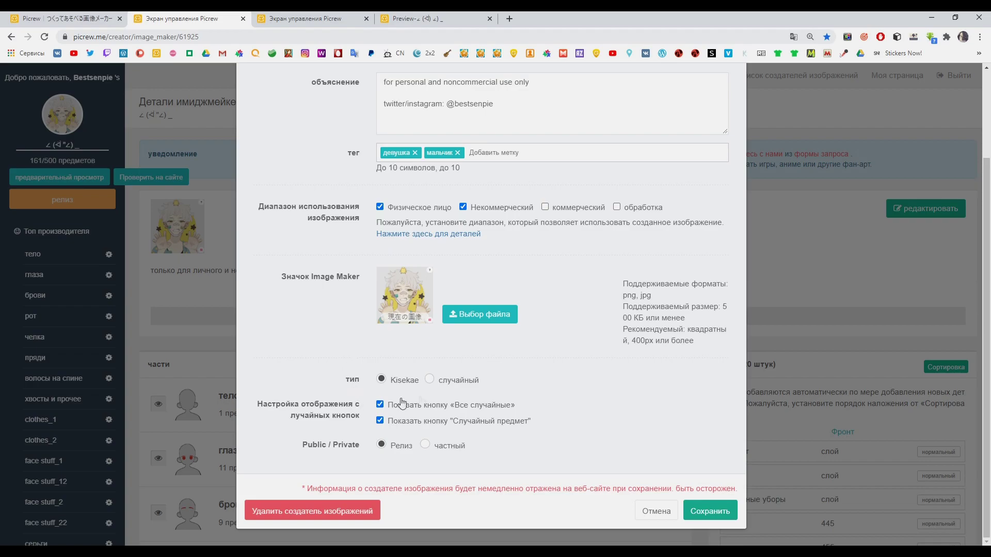
- Examine the randomising options in the maker's preview and return to the maker's information form
{"action": "left_click", "coordinate": [403, 18]}
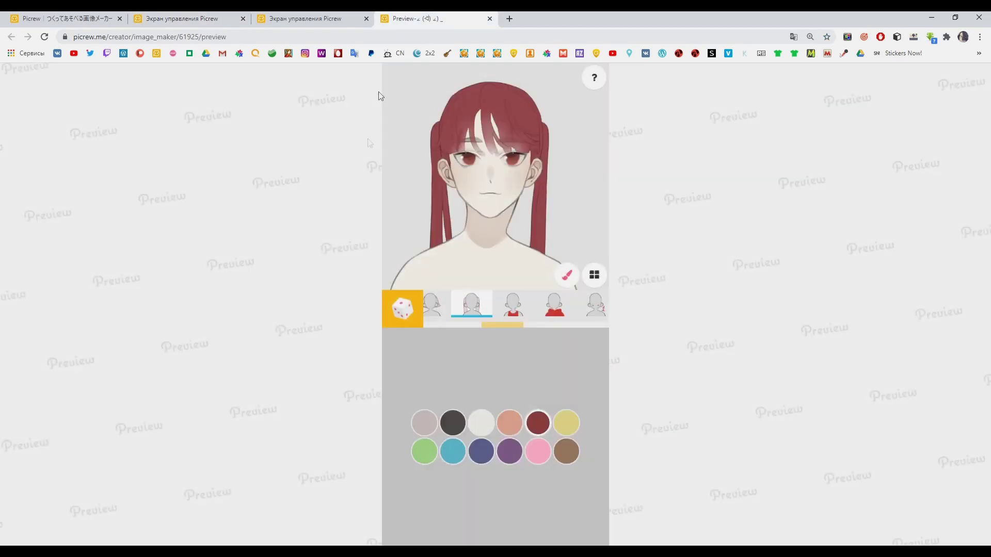
{"action": "left_click", "coordinate": [401, 311]}
{"action": "left_click", "coordinate": [242, 14]}
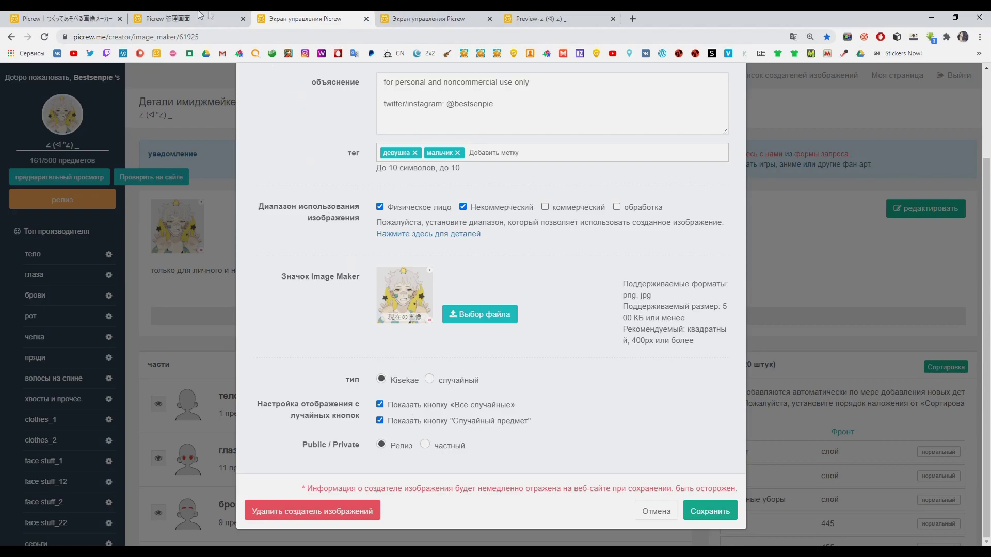
- Check the visibility setting in the information form of the unreleased maker named "maker", leaving it without saving
{"action": "left_click", "coordinate": [212, 16]}
{"action": "left_click", "coordinate": [514, 290]}
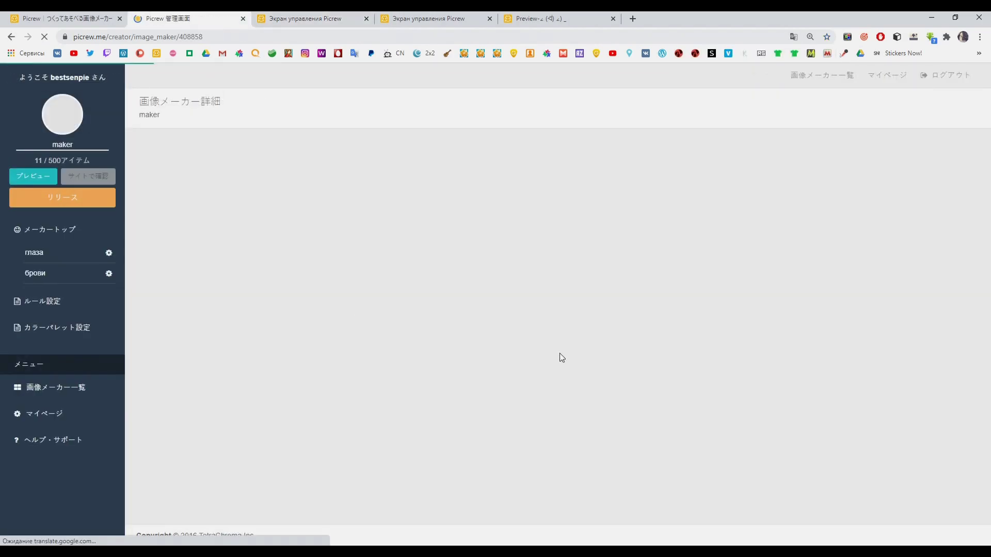
{"action": "left_click", "coordinate": [889, 212]}
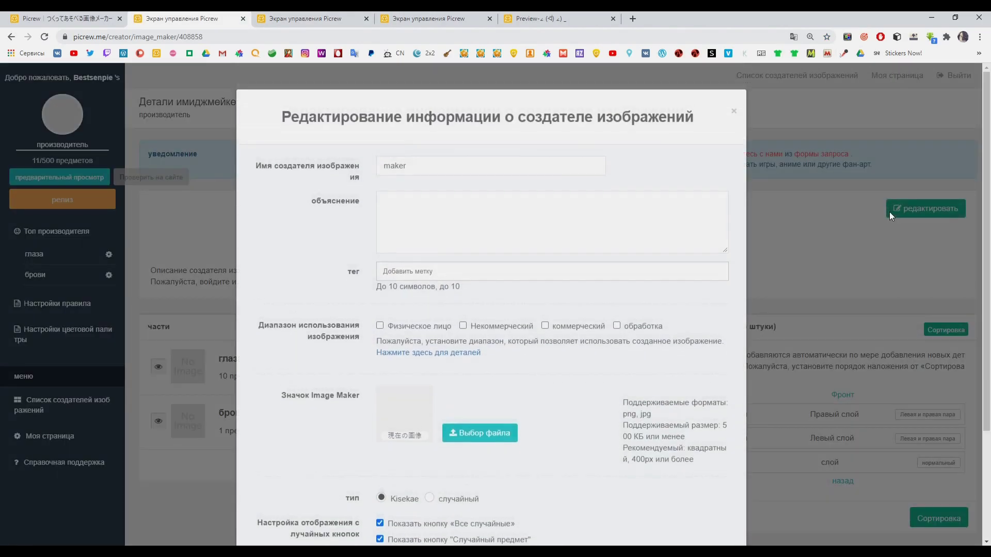
{"action": "scroll", "coordinate": [573, 454], "scroll_direction": "down", "scroll_amount": 3}
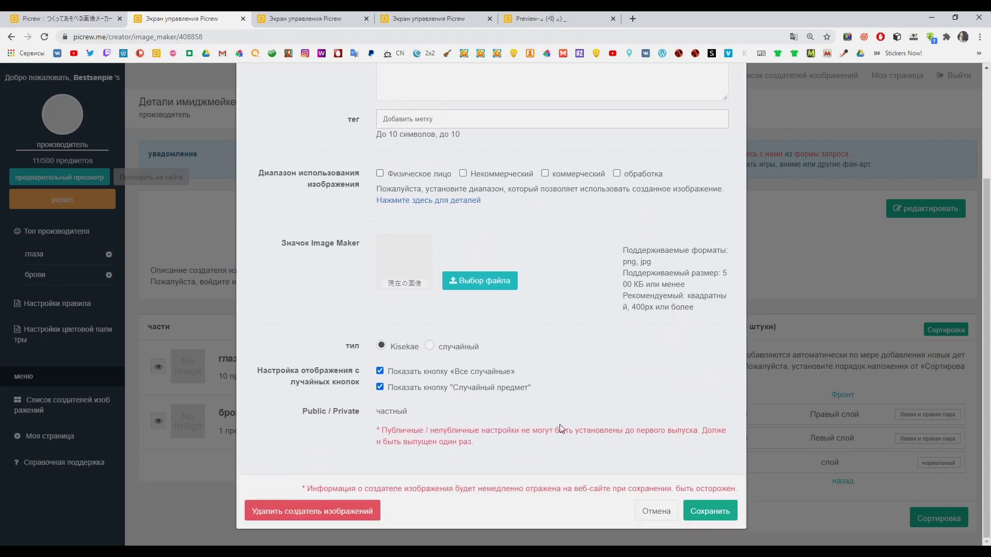
{"action": "left_click", "coordinate": [666, 514]}
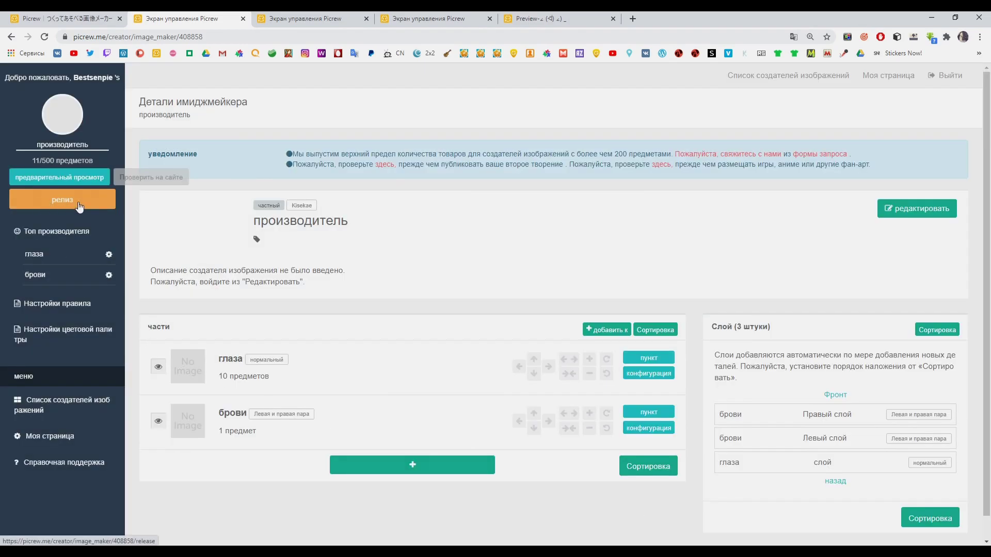
- Open the release page for "maker" and read the registration requirements listed there
{"action": "left_click", "coordinate": [79, 207]}
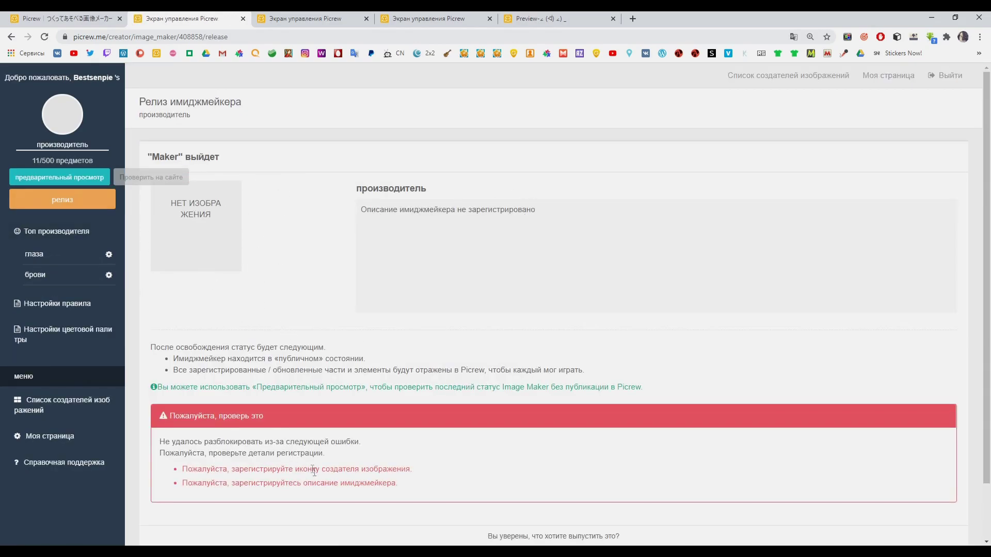
{"action": "scroll", "coordinate": [270, 471], "scroll_direction": "down", "scroll_amount": 1}
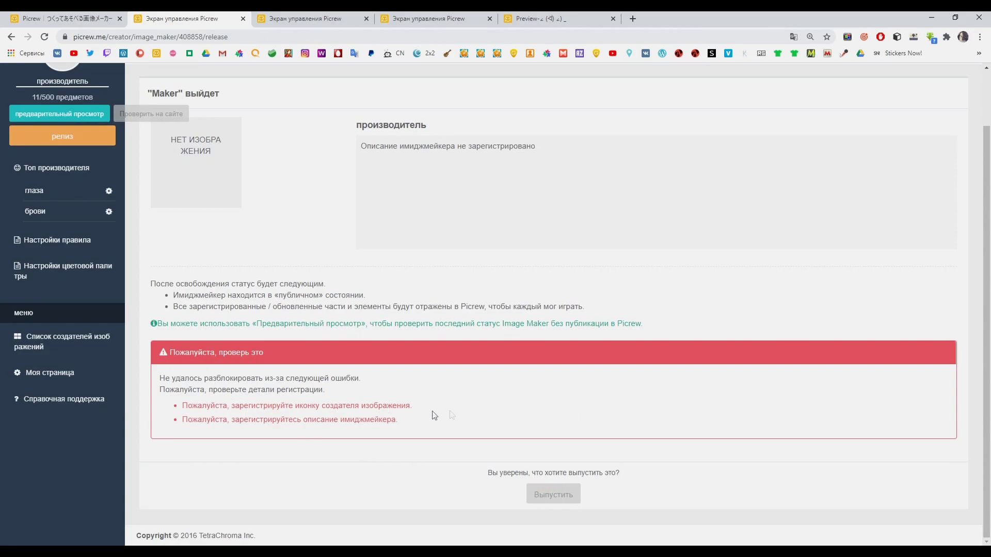
{"action": "left_click_drag", "start_coordinate": [172, 404], "coordinate": [437, 435]}
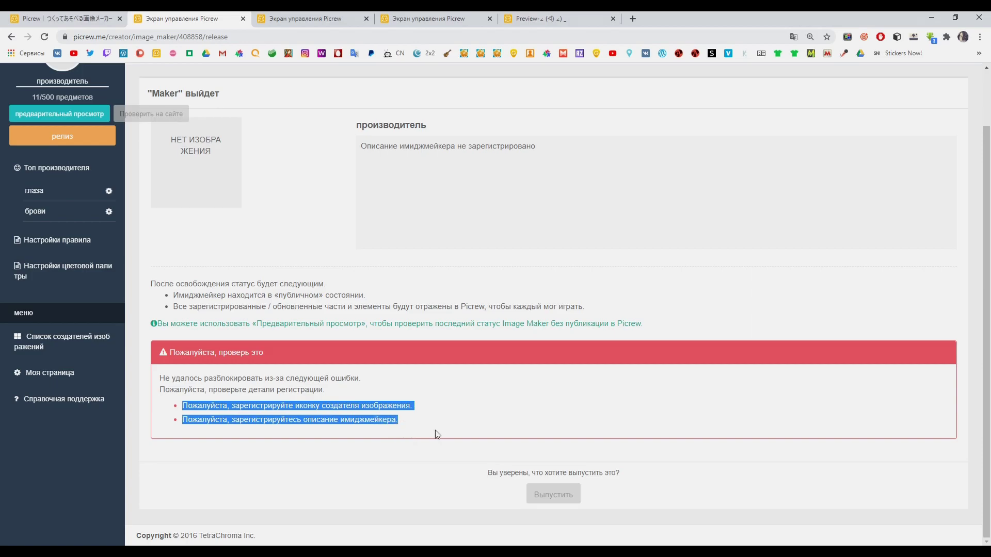
{"action": "left_click", "coordinate": [477, 425]}
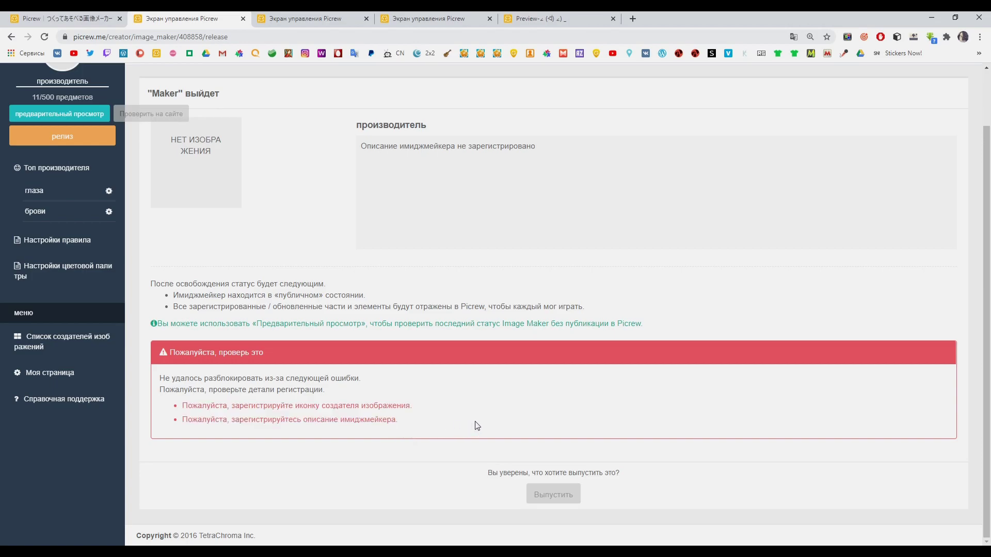
- Check the private visibility option of the already released maker, and look through its eye items and parts list
{"action": "left_click", "coordinate": [312, 23]}
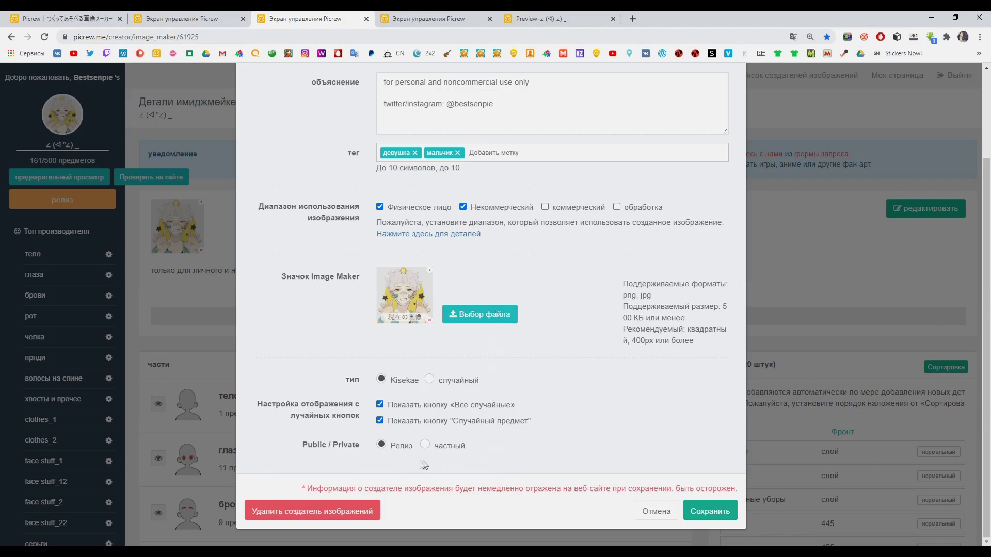
{"action": "left_click", "coordinate": [426, 445]}
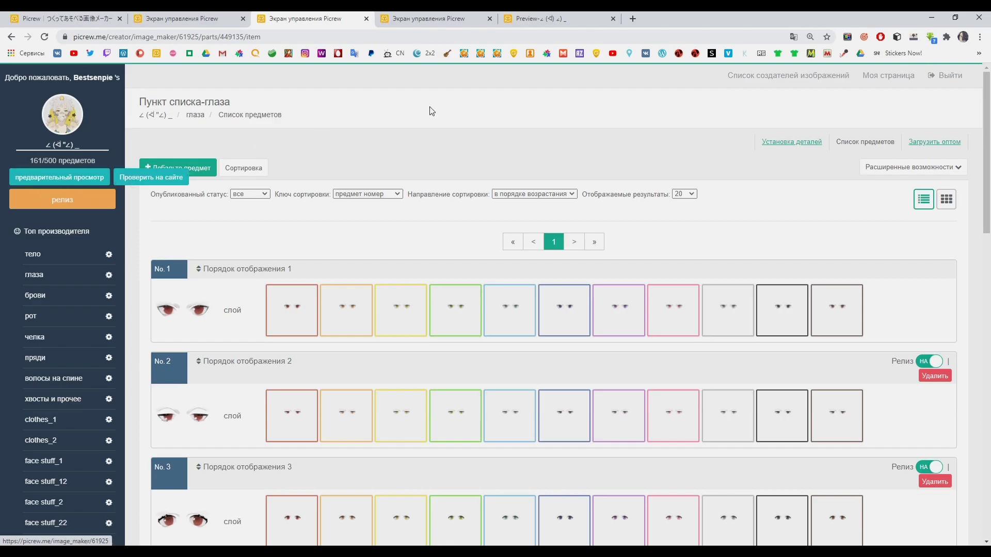
{"action": "scroll", "coordinate": [86, 186], "scroll_direction": "down", "scroll_amount": 9}
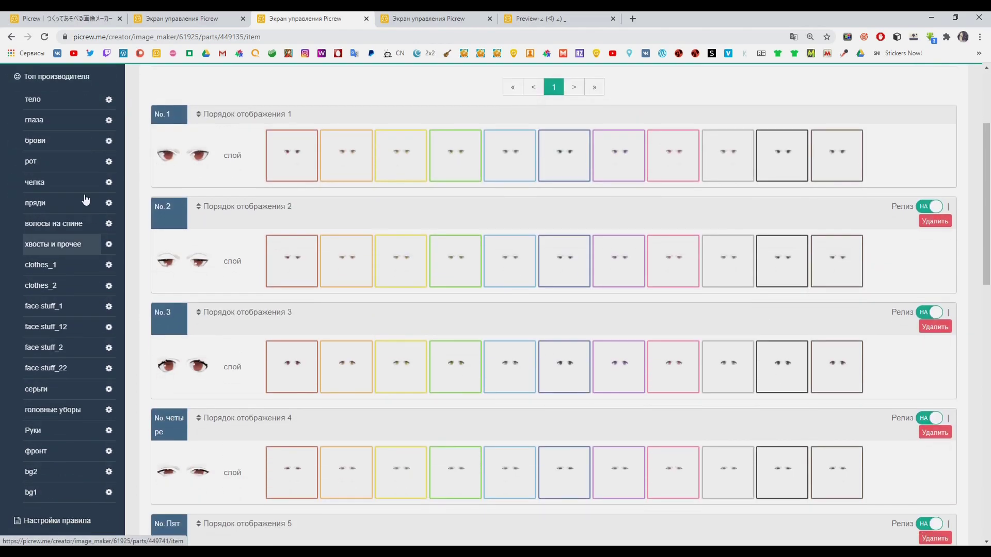
{"action": "scroll", "coordinate": [85, 194], "scroll_direction": "up", "scroll_amount": 6}
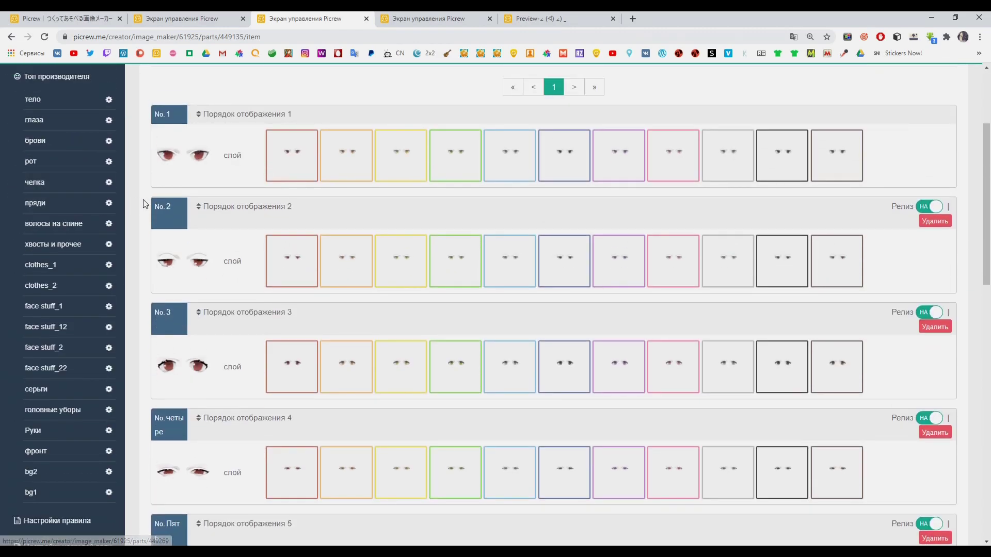
{"action": "scroll", "coordinate": [144, 204], "scroll_direction": "up", "scroll_amount": 3}
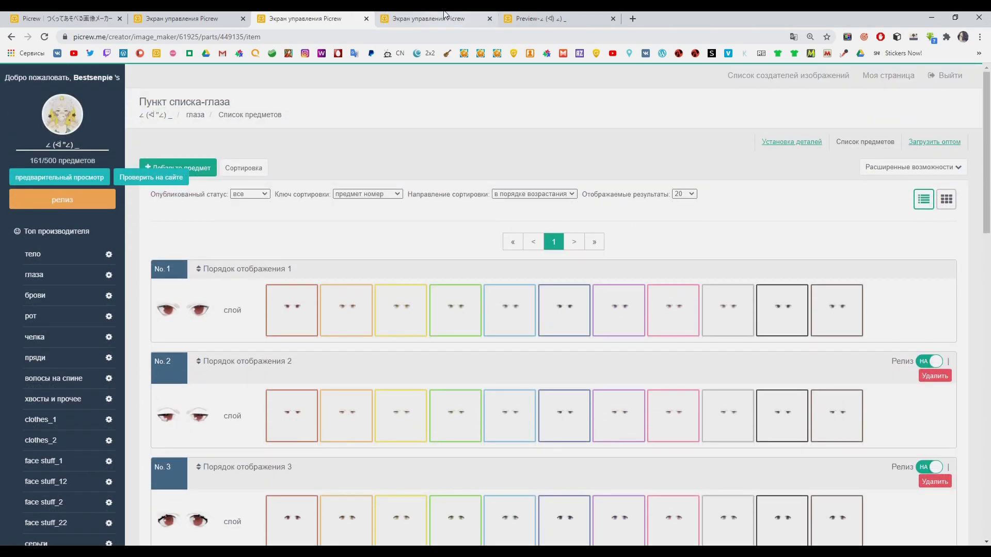
- Randomise the whole avatar in the released maker's preview
{"action": "left_click", "coordinate": [542, 18]}
{"action": "left_click", "coordinate": [494, 349]}
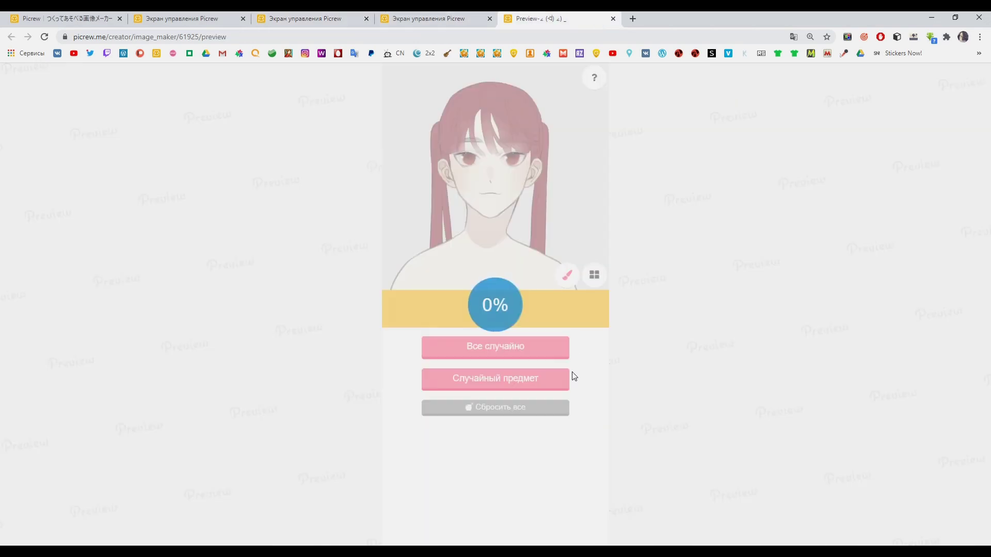